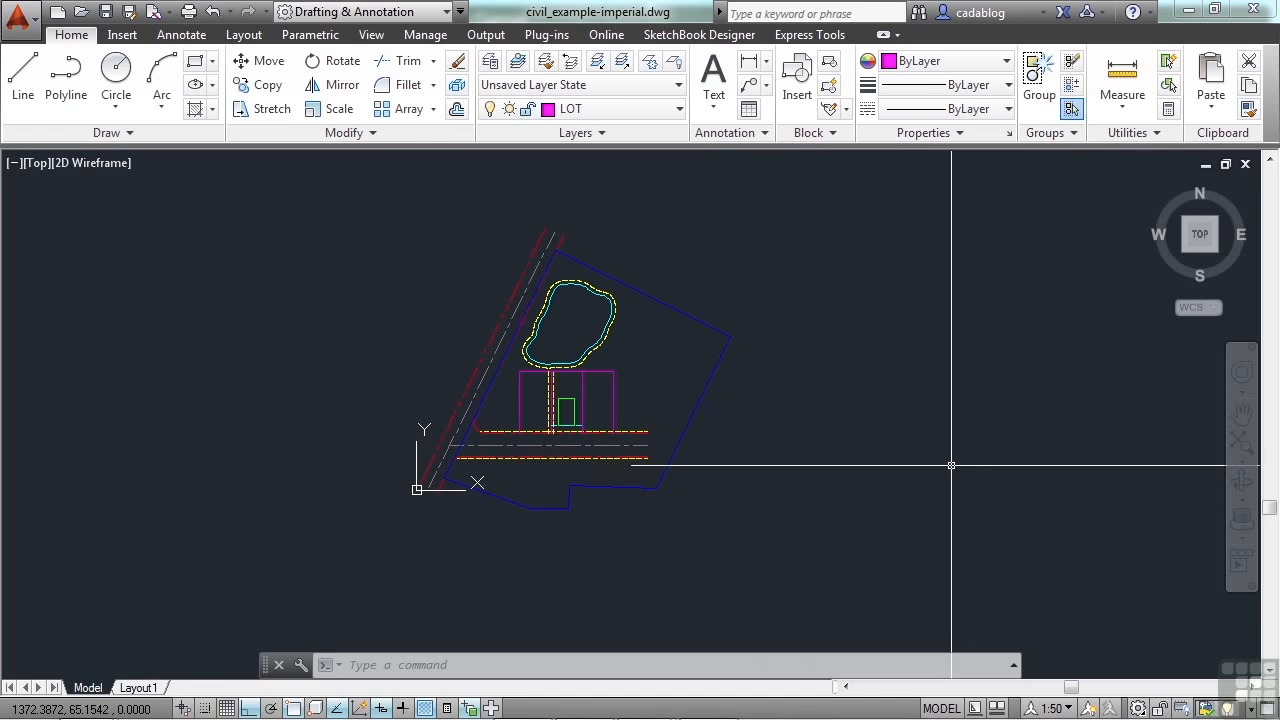
Draw a horizontal line in the empty area east of the site plan, then a vertical line north from its west end
{"action": "key", "text": "Return"}
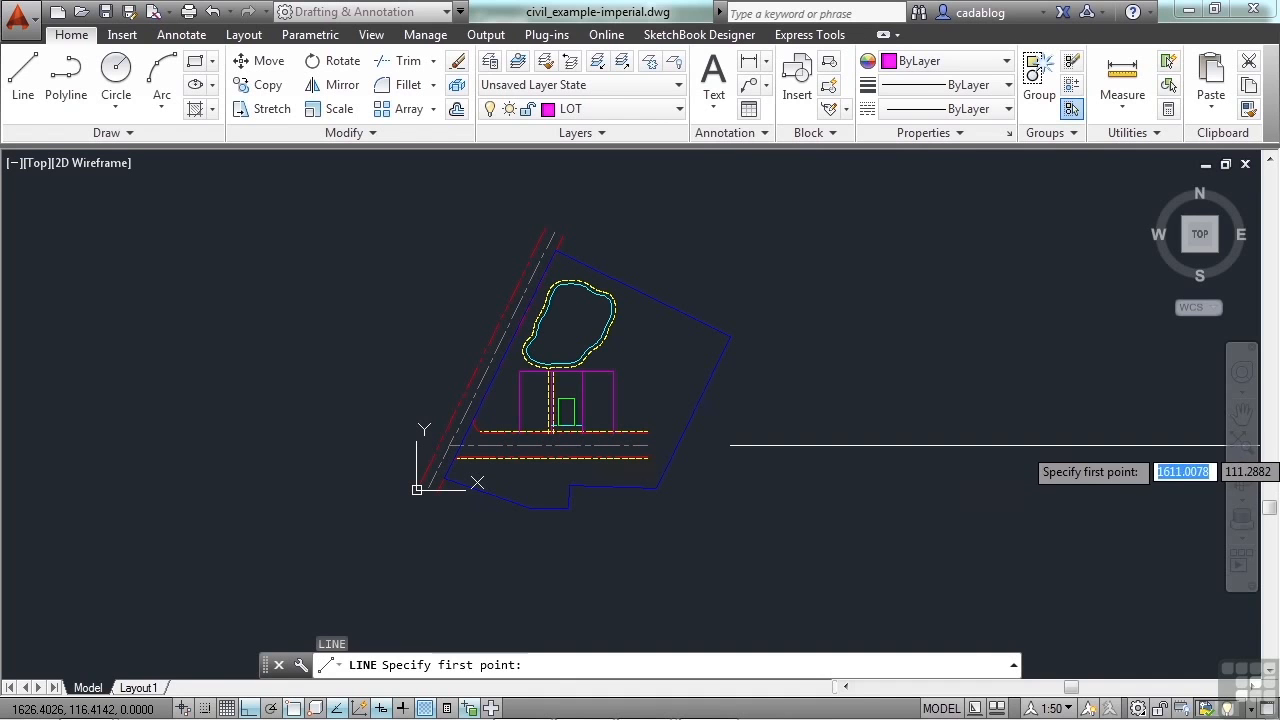
{"action": "left_click", "coordinate": [1079, 440]}
{"action": "left_click", "coordinate": [908, 440]}
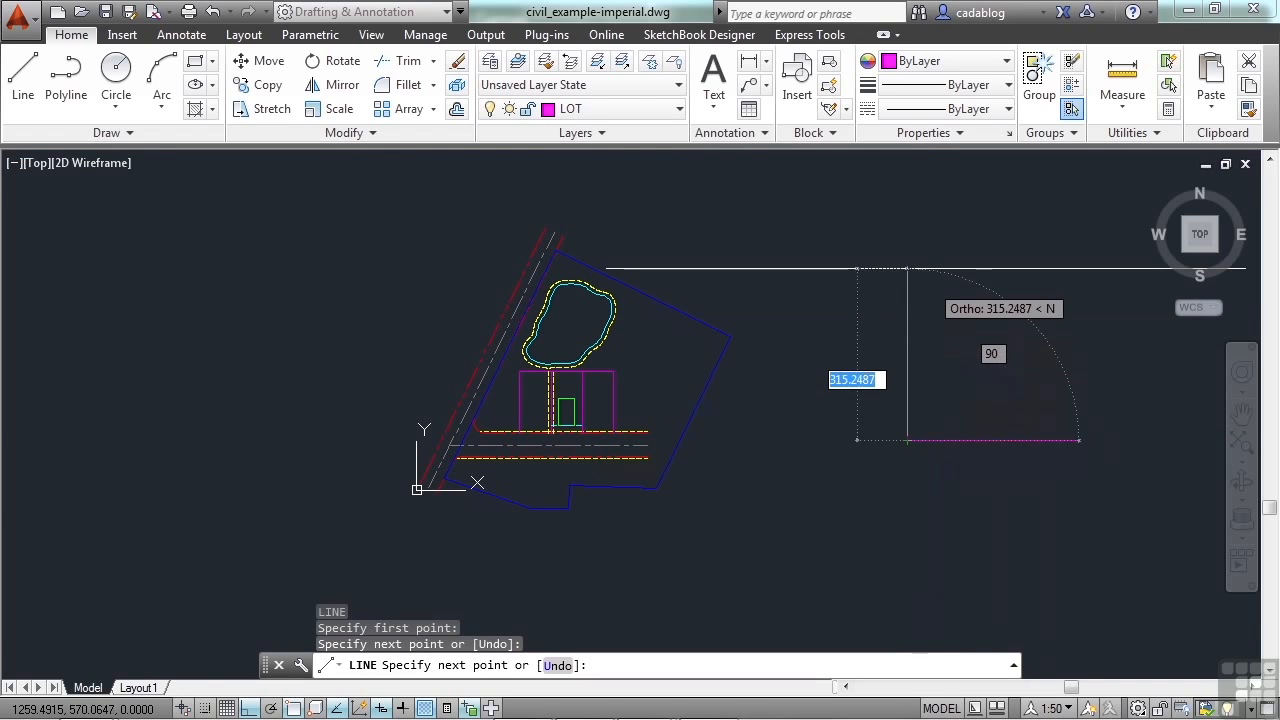
{"action": "left_click", "coordinate": [931, 263]}
{"action": "key", "text": "Return"}
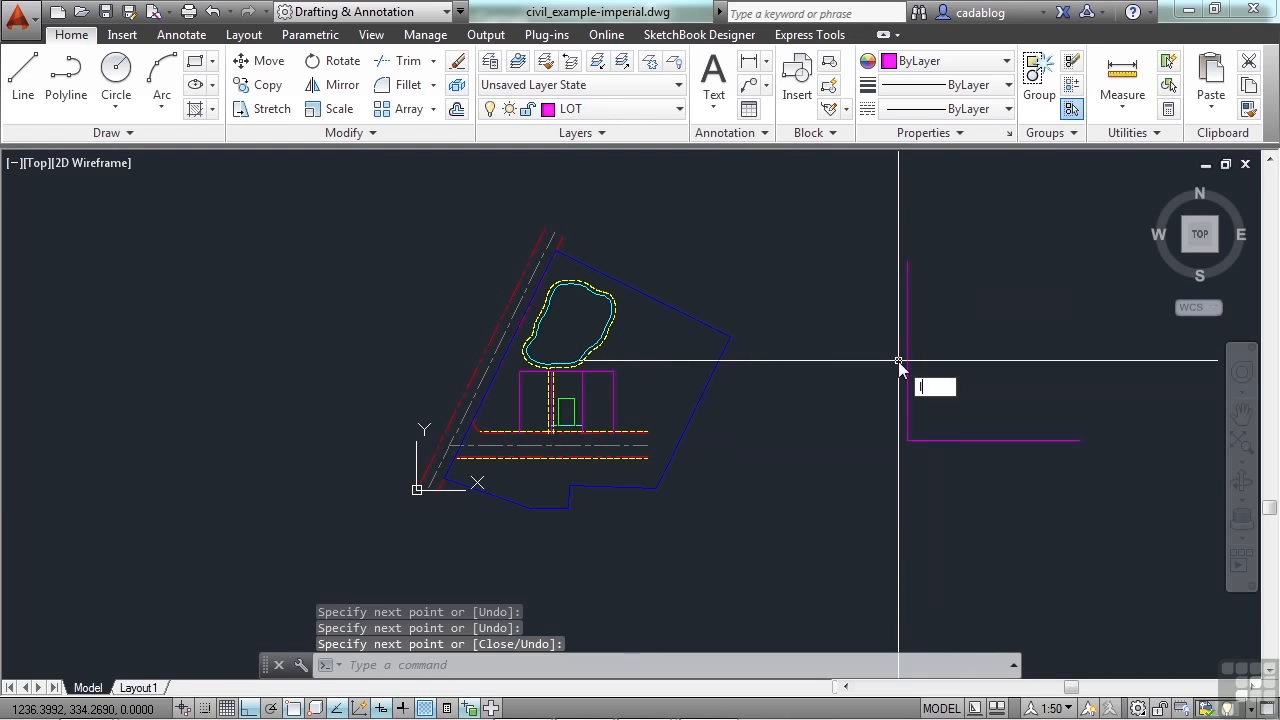
Draw two more lines from the same corner, one running west and one running south, to complete the cross
{"action": "key", "text": "Return"}
{"action": "left_click", "coordinate": [908, 440]}
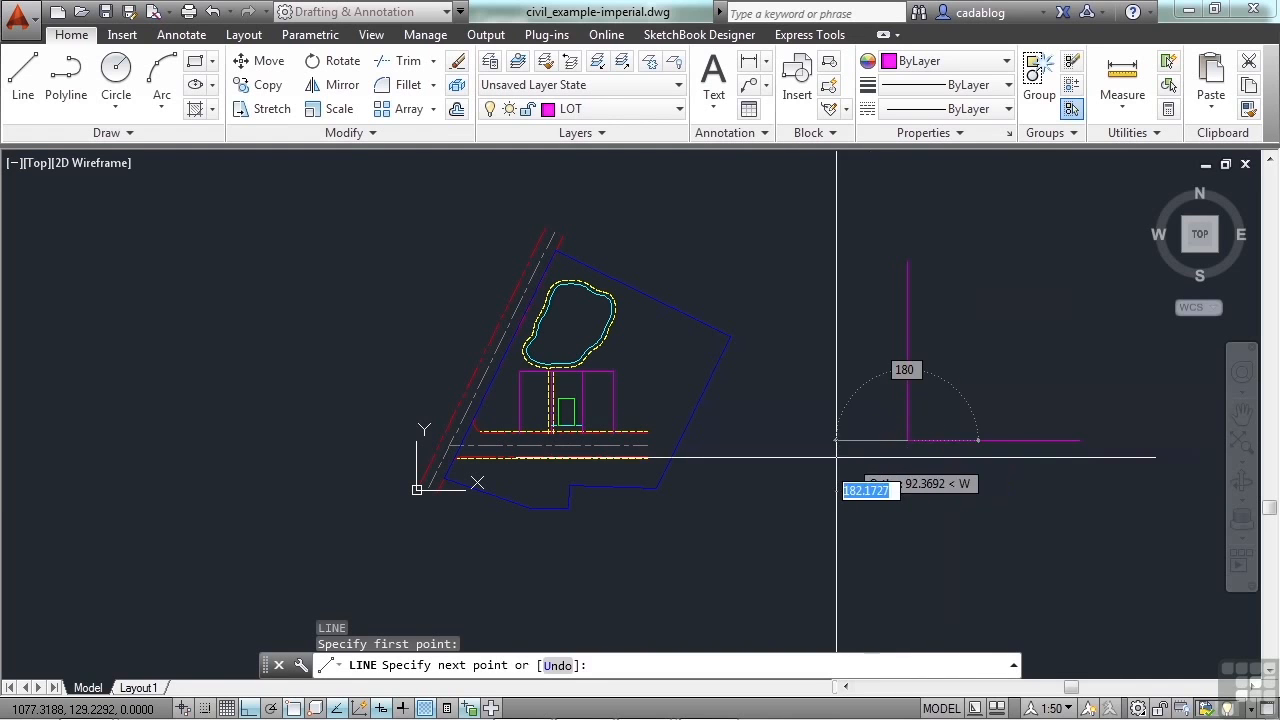
{"action": "left_click", "coordinate": [752, 455]}
{"action": "key", "text": "Return"}
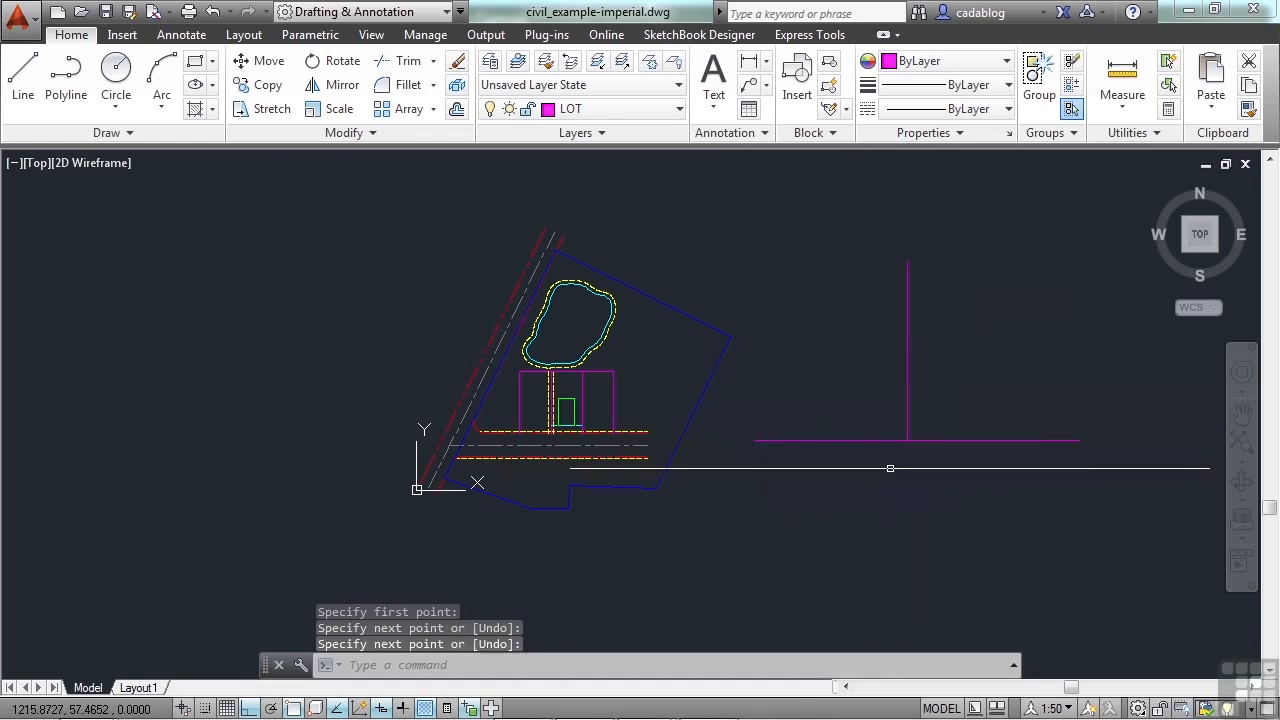
{"action": "key", "text": "Return"}
{"action": "left_click", "coordinate": [908, 440]}
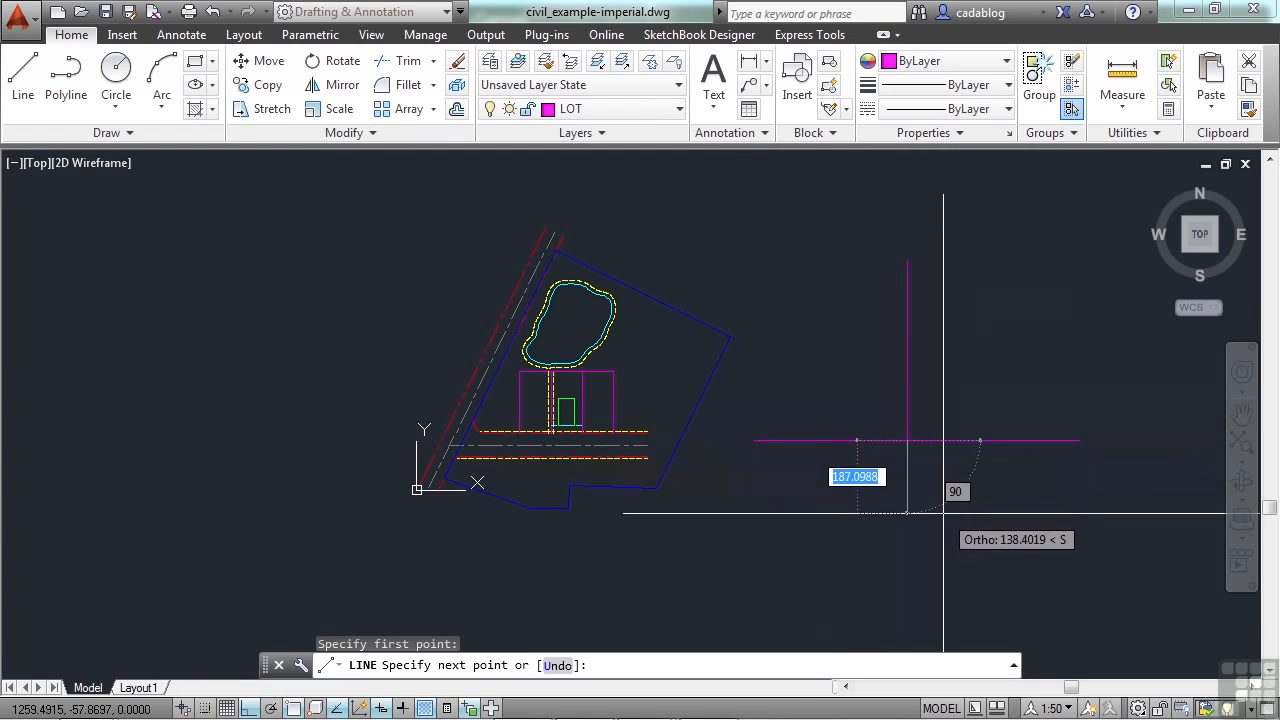
{"action": "left_click", "coordinate": [940, 578]}
{"action": "key", "text": "Return"}
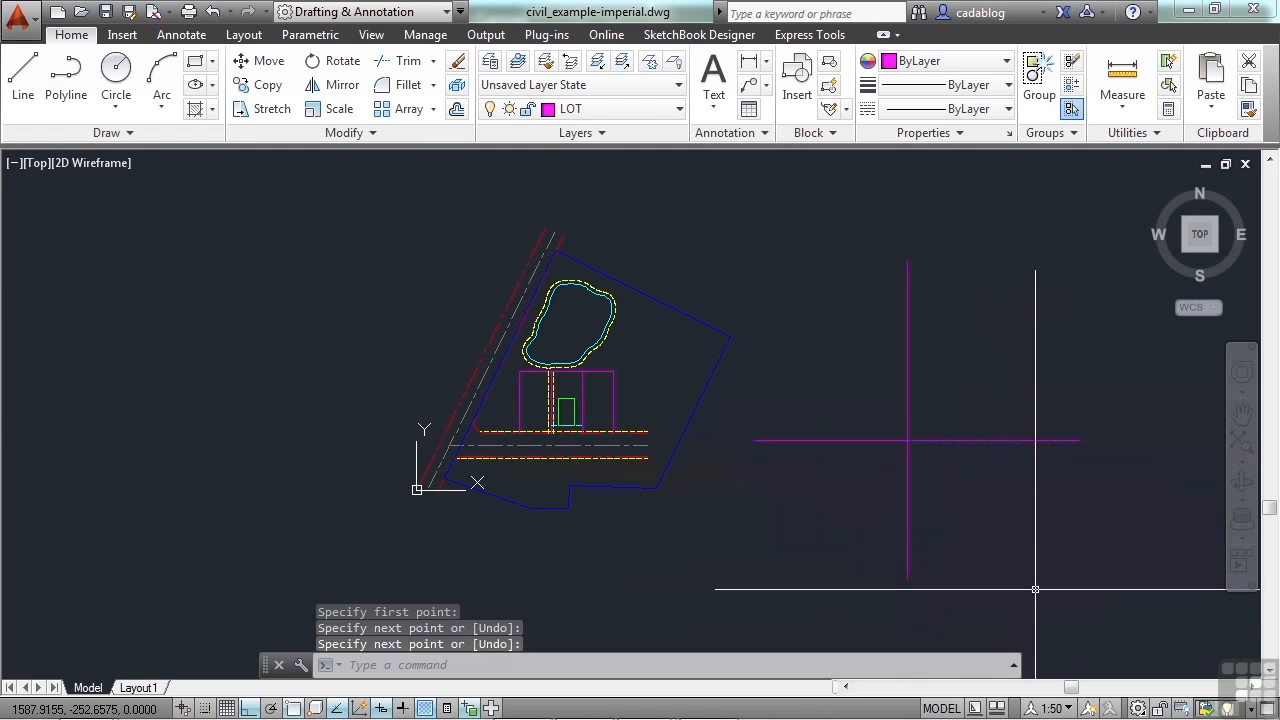
Erase all four lines of the cross east of the site plan
{"action": "type", "text": "e"}
{"action": "key", "text": "Return"}
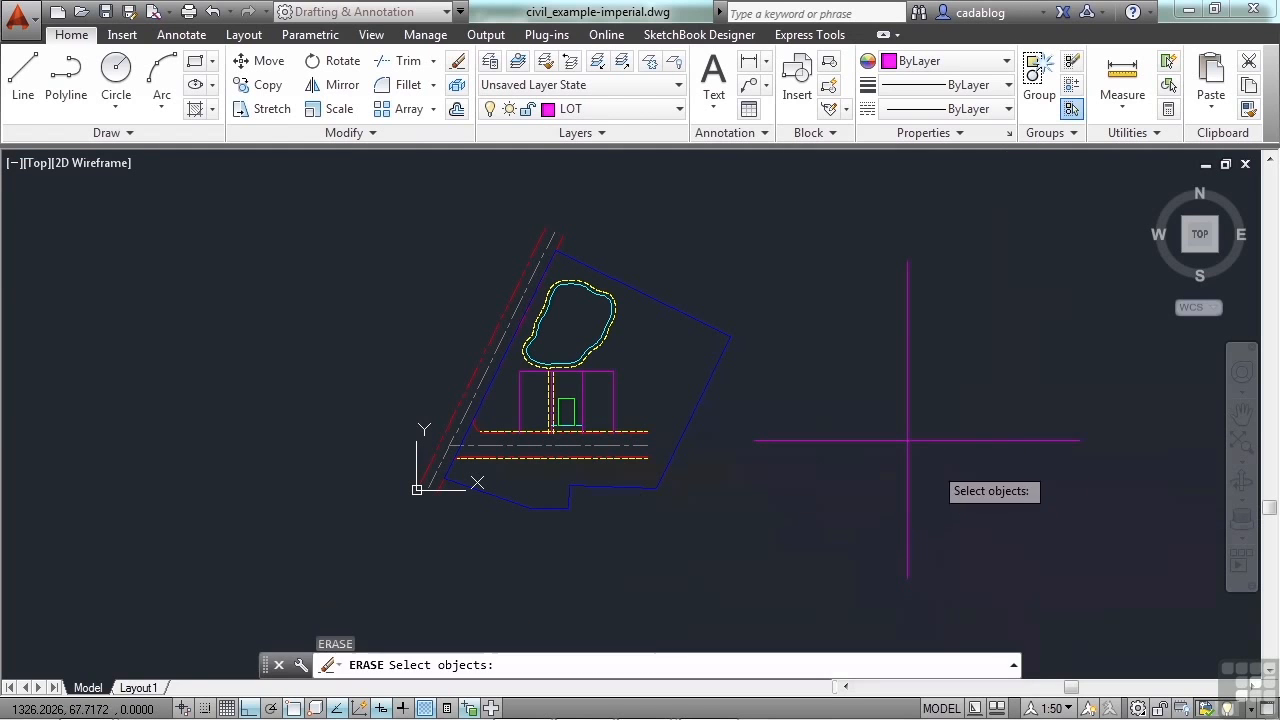
{"action": "left_click", "coordinate": [933, 478]}
{"action": "left_click", "coordinate": [875, 406]}
{"action": "key", "text": "Return"}
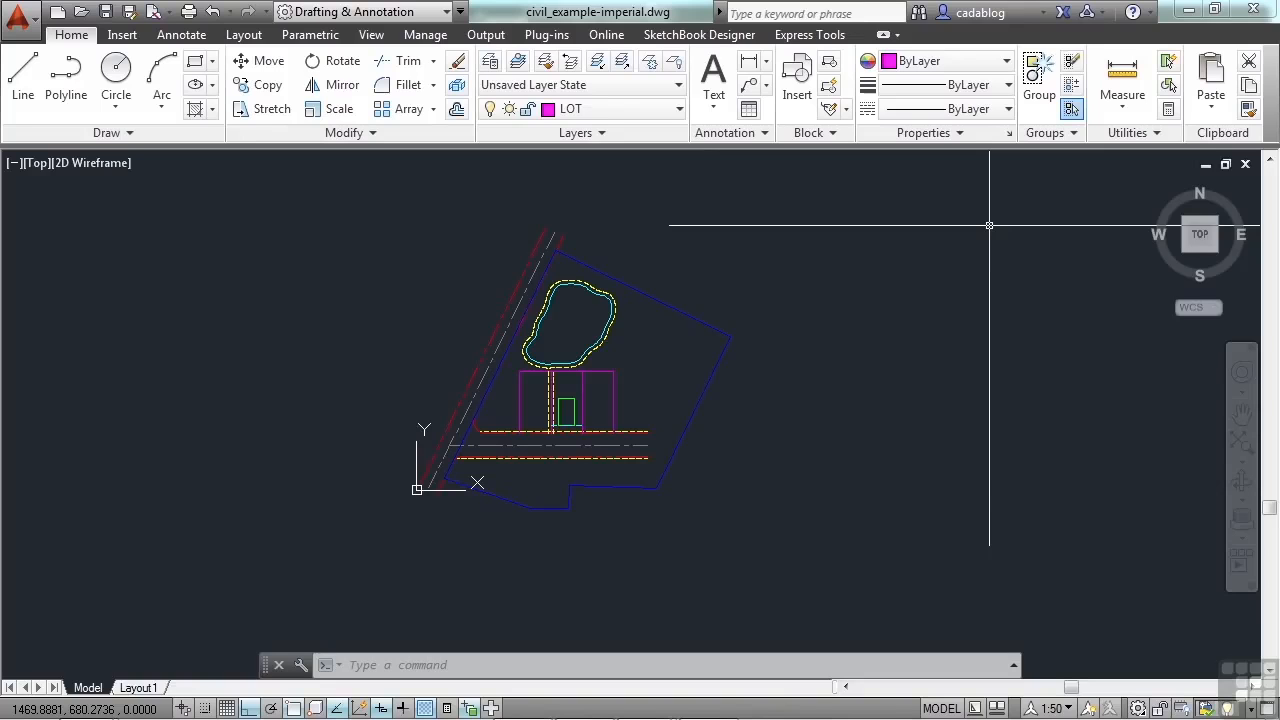
{"action": "middle_click_drag", "start_coordinate": [806, 251], "coordinate": [845, 253]}
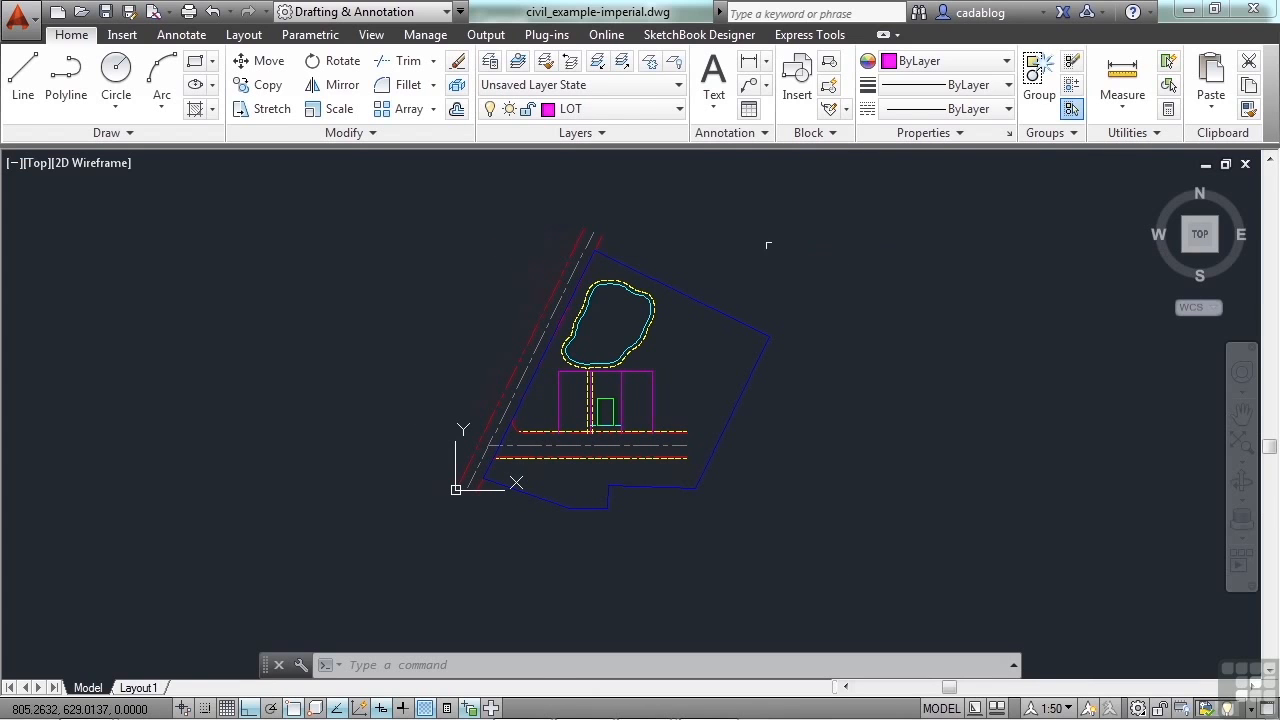
{"action": "scroll", "coordinate": [543, 424], "scroll_direction": "up", "scroll_amount": 3}
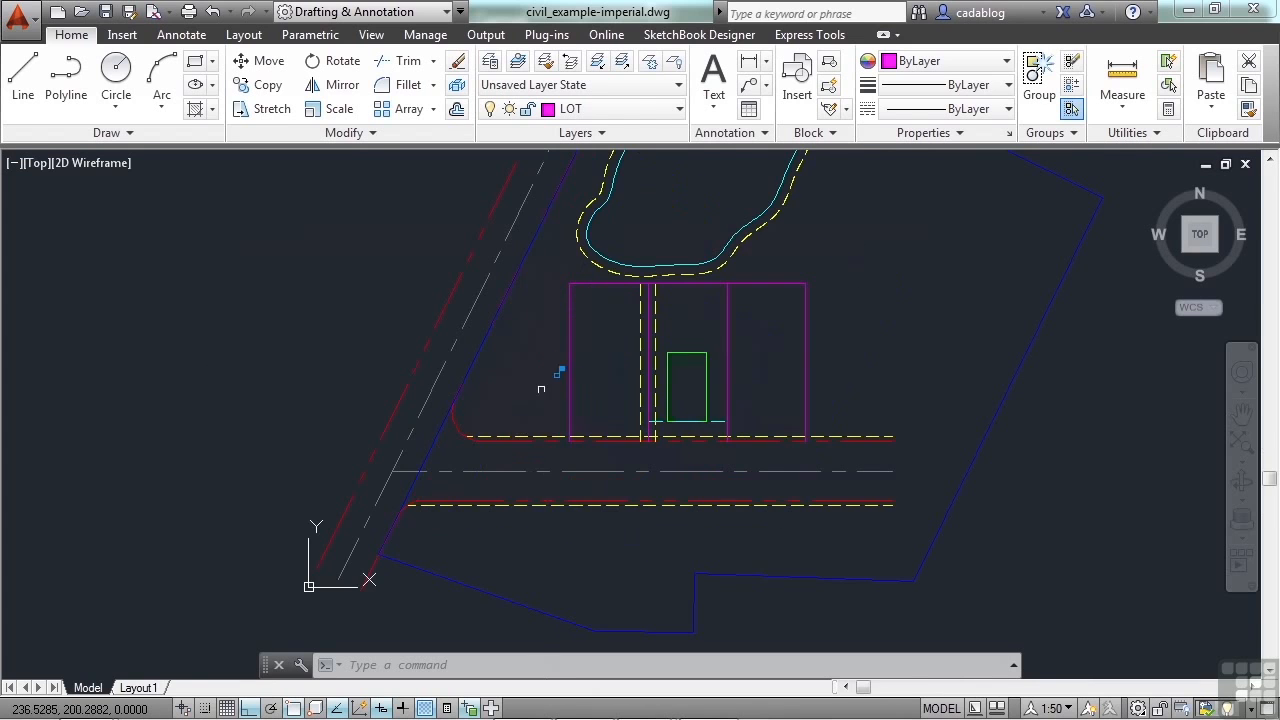
{"action": "scroll", "coordinate": [543, 391], "scroll_direction": "down", "scroll_amount": 1}
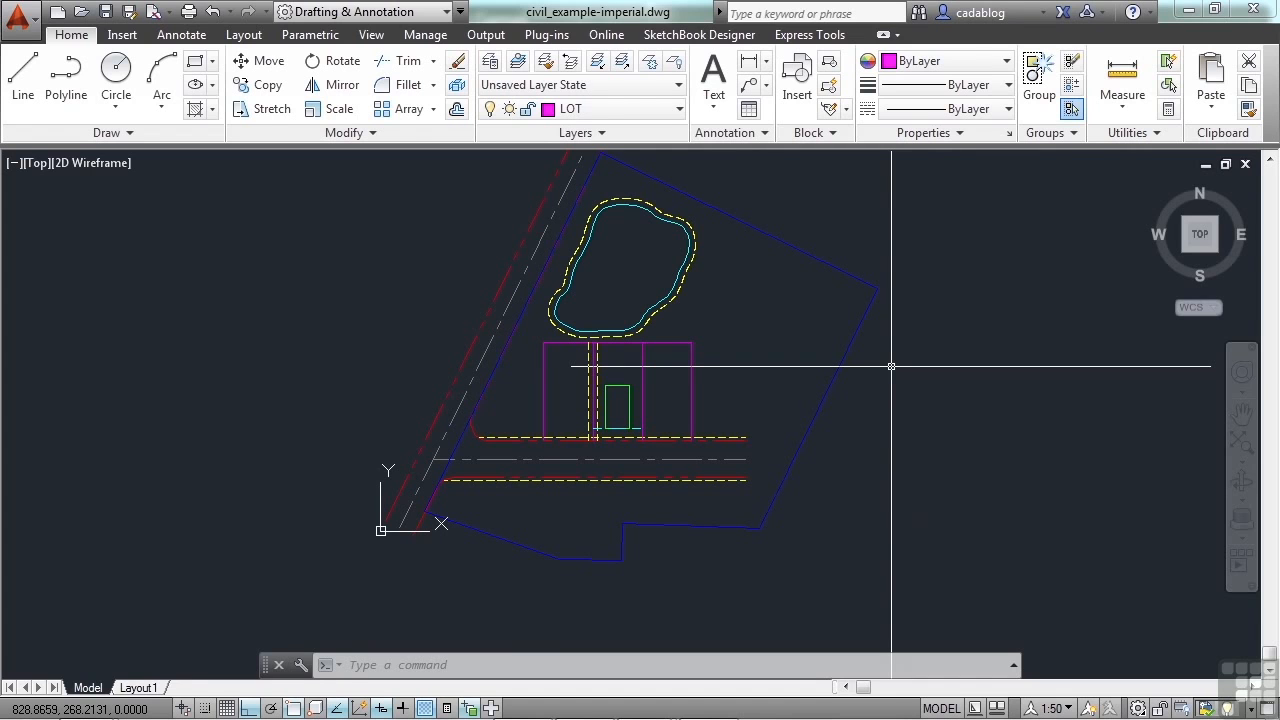
{"action": "type", "text": "UC"}
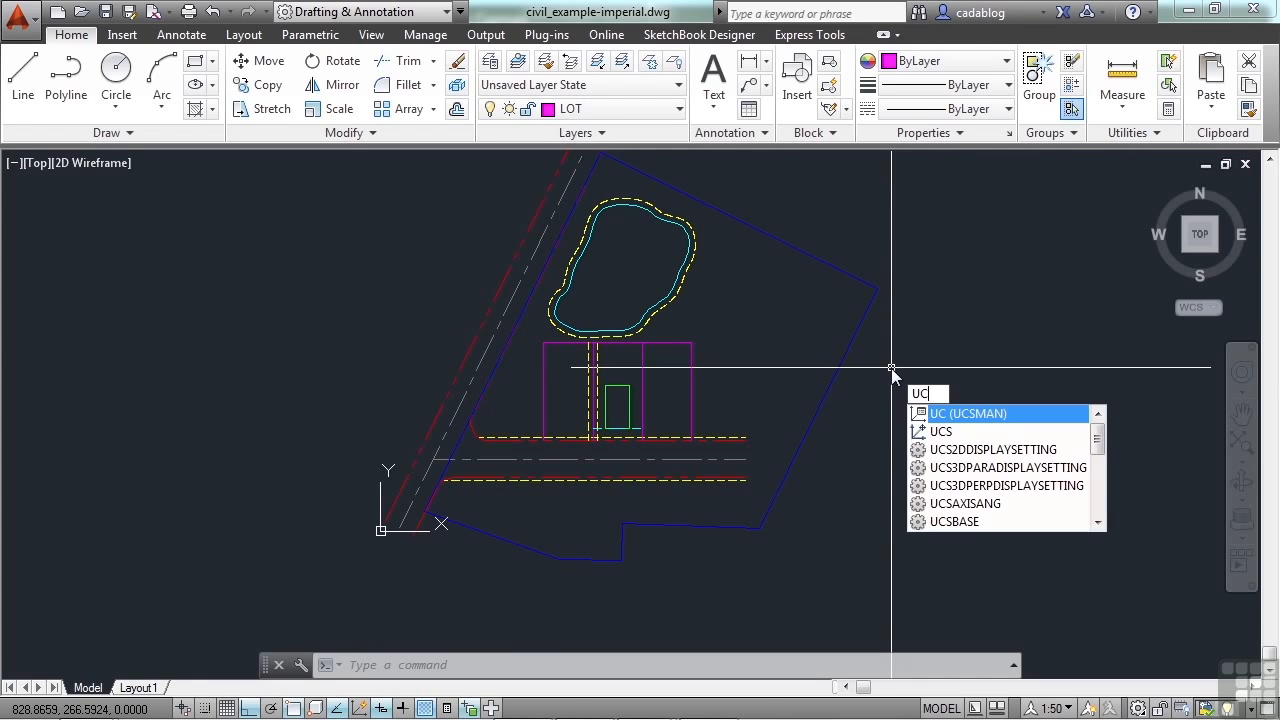
{"action": "type", "text": "S"}
{"action": "key", "text": "Return"}
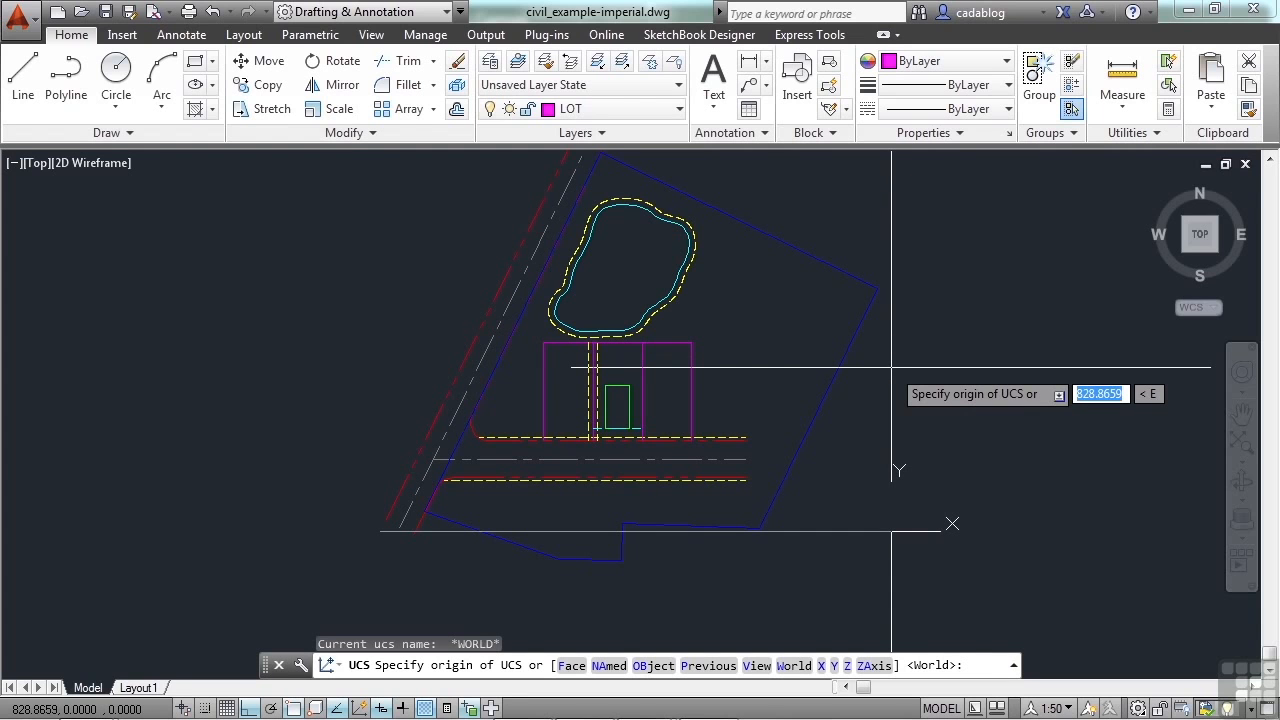
{"action": "key", "text": "Escape"}
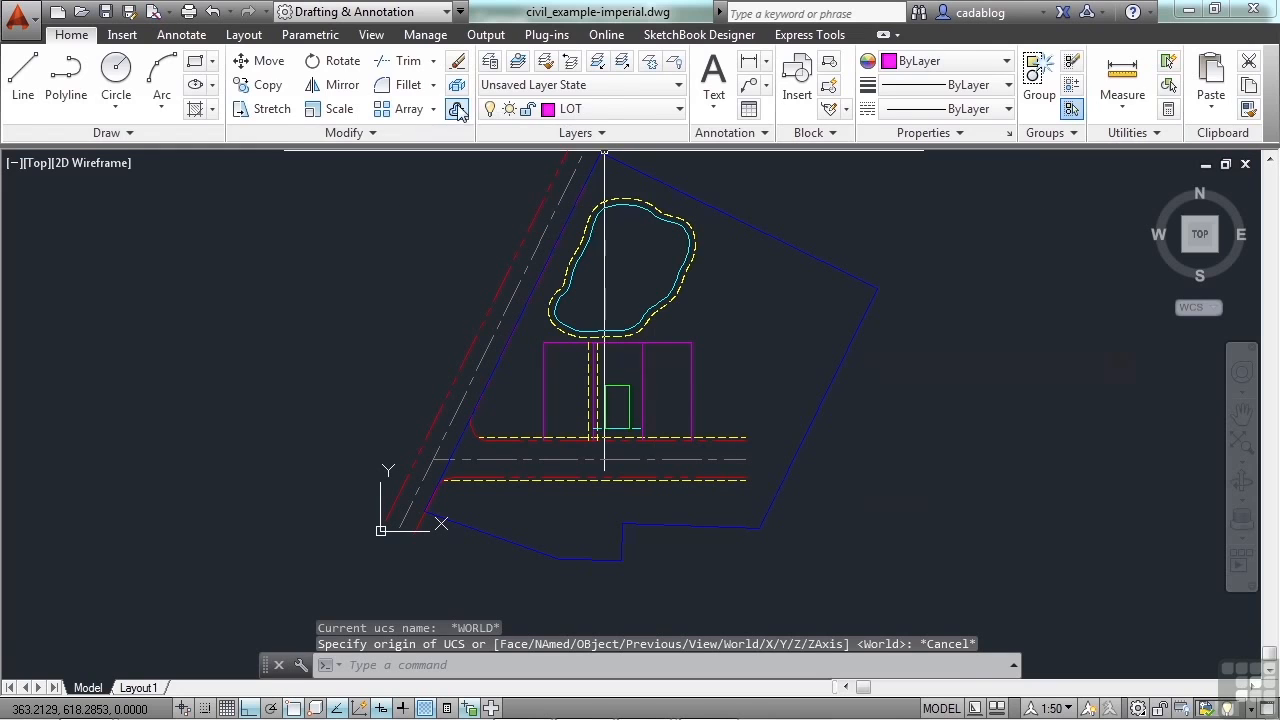
Show the hidden Coordinates panel among the View ribbon tools
{"action": "left_click", "coordinate": [371, 36]}
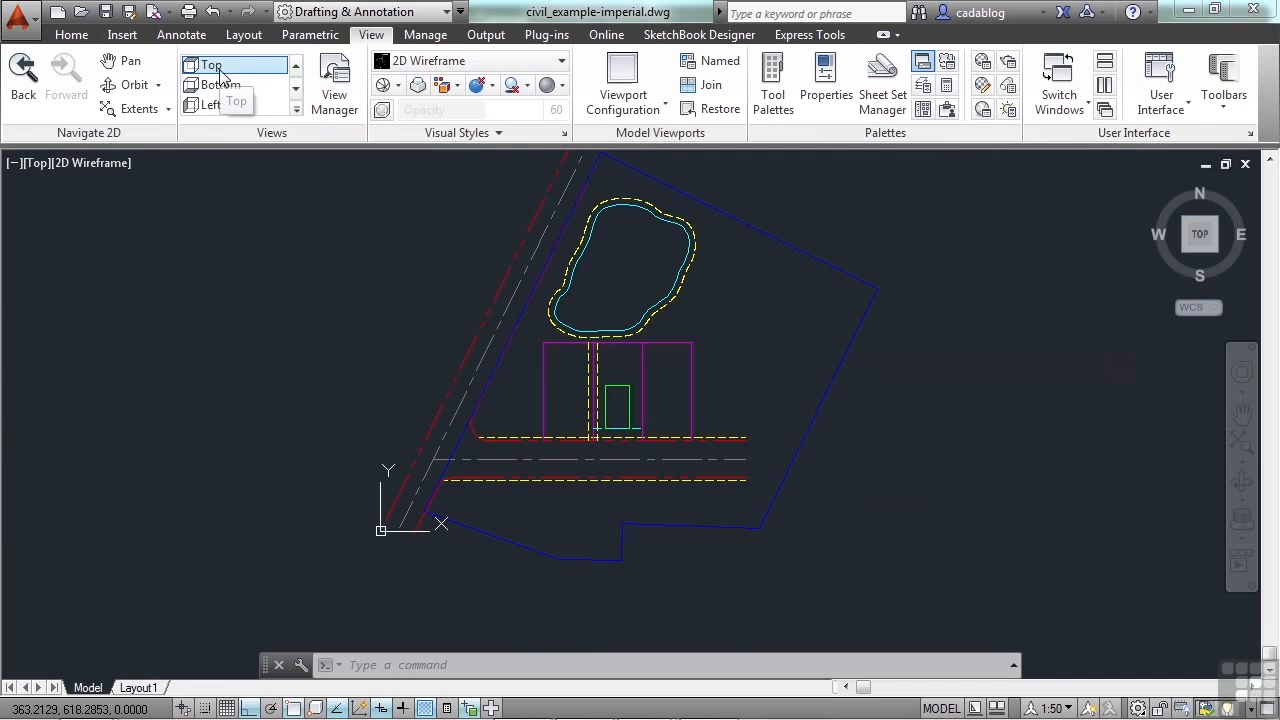
{"action": "left_click", "coordinate": [296, 108]}
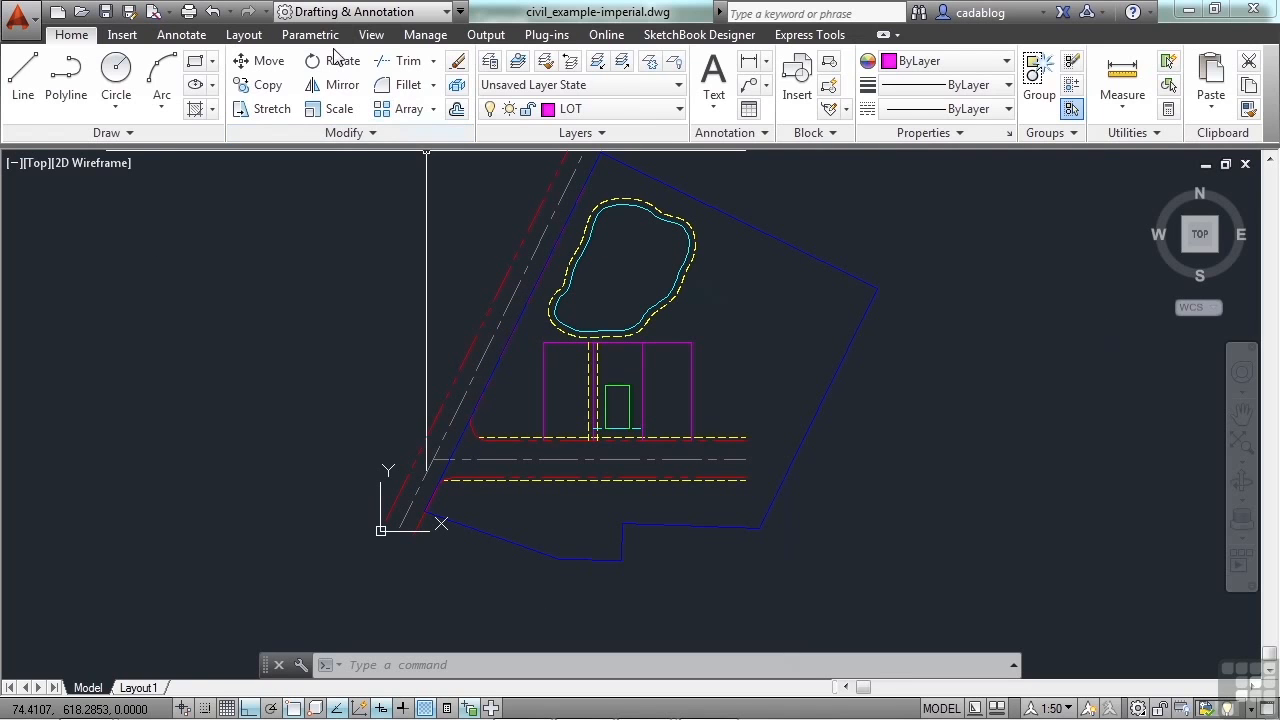
{"action": "left_click", "coordinate": [371, 35]}
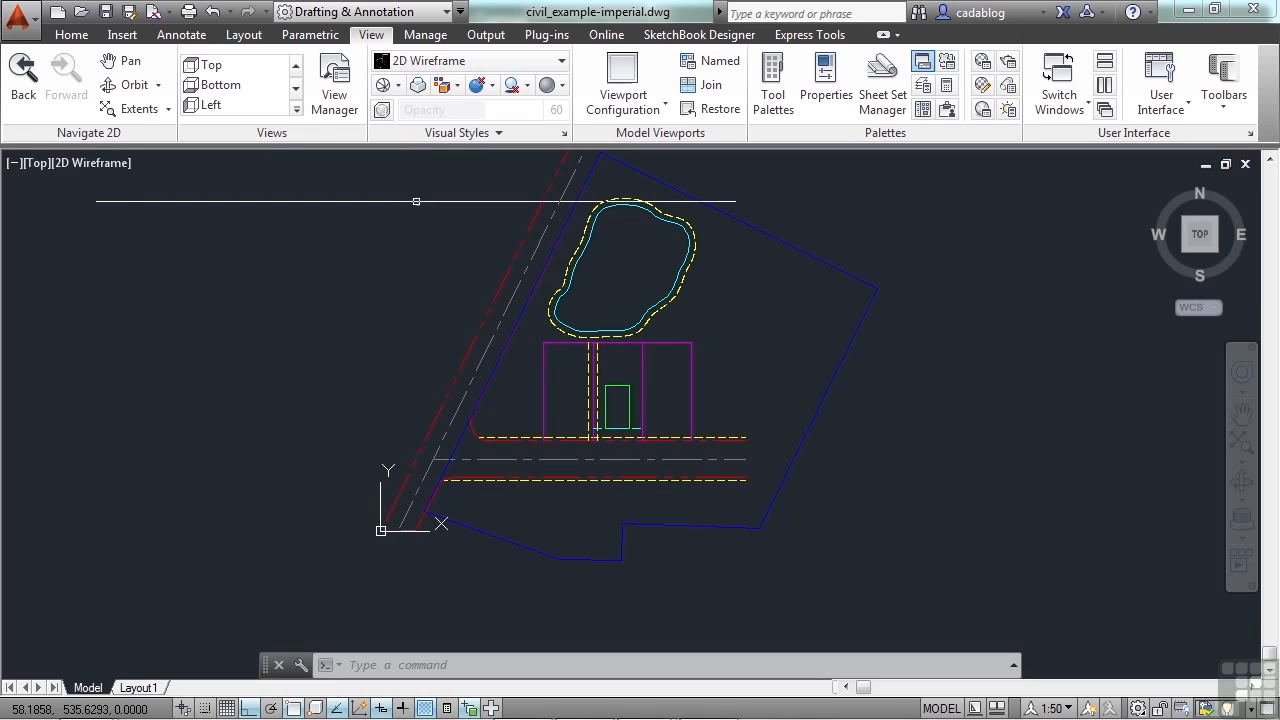
{"action": "right_click", "coordinate": [948, 40]}
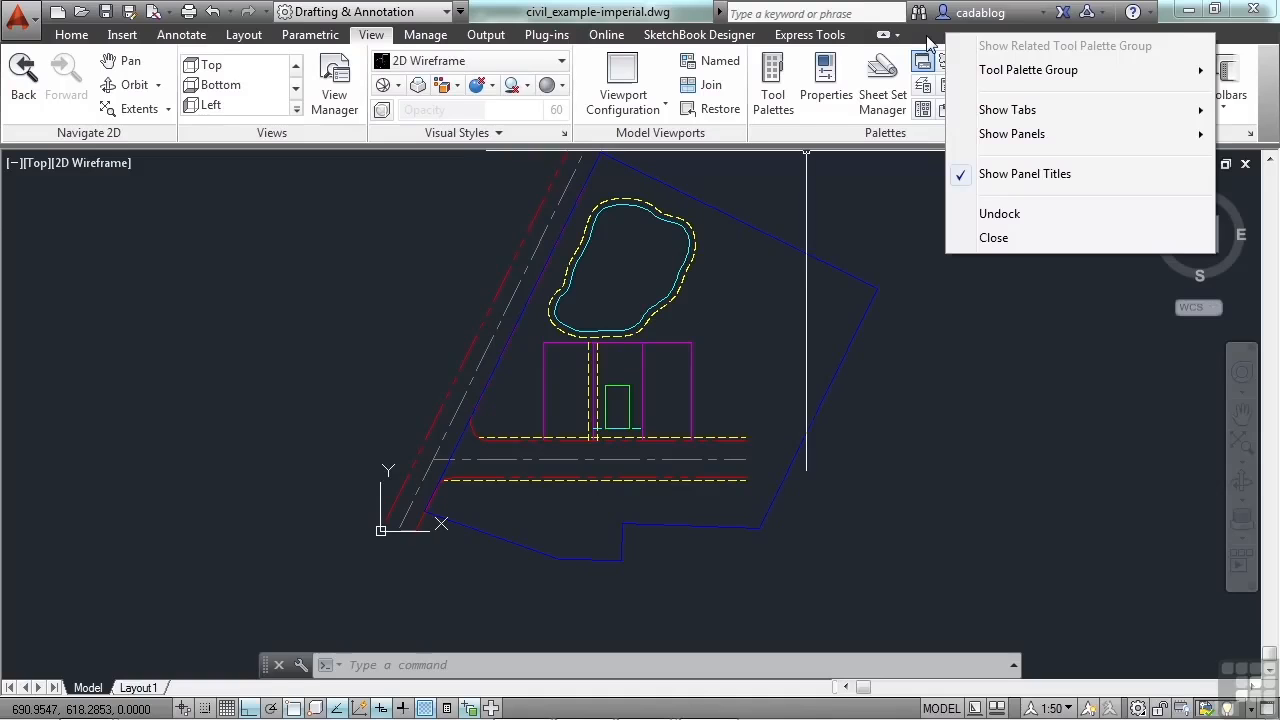
{"action": "mouse_move", "coordinate": [1046, 142]}
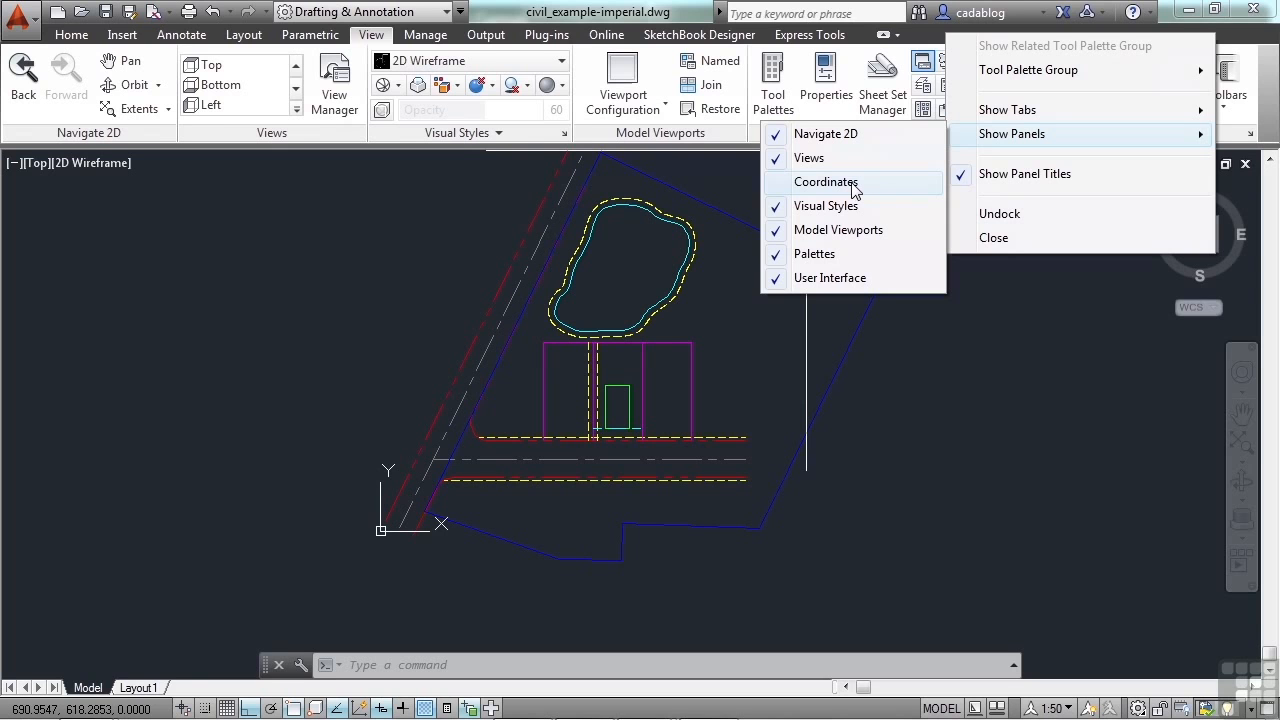
{"action": "left_click", "coordinate": [778, 183]}
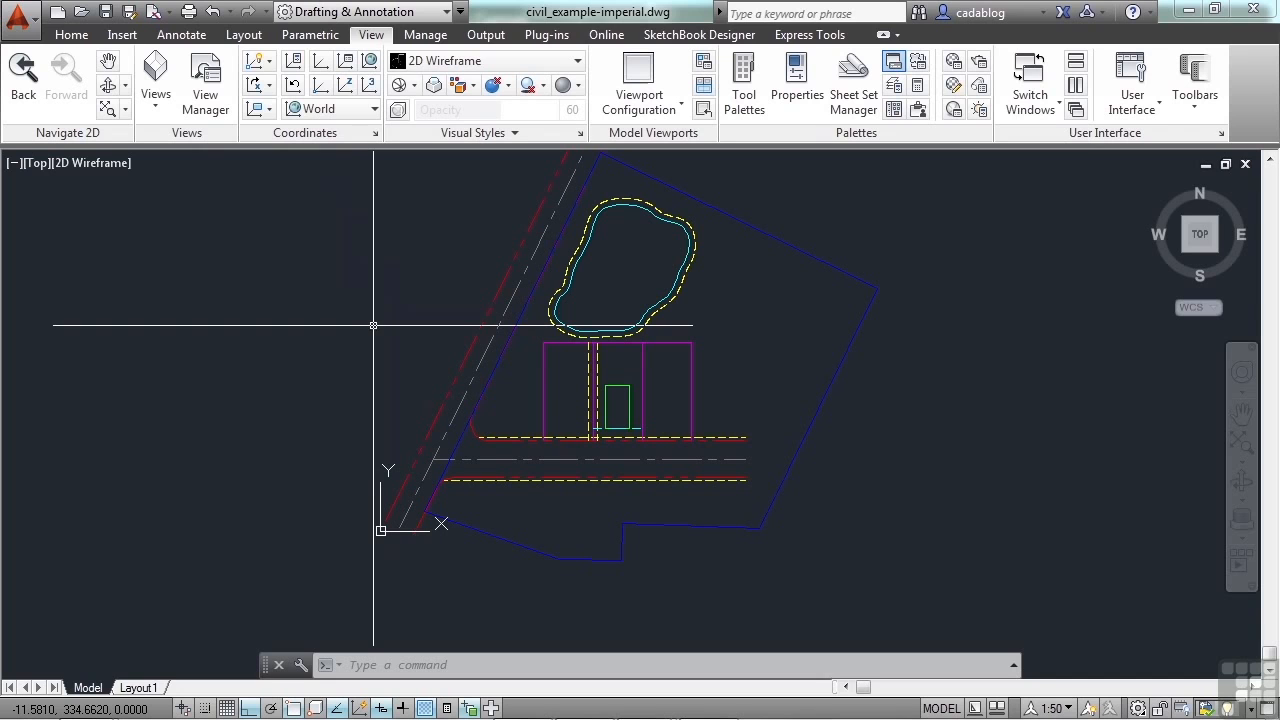
Set the UCSICON option to OFF to hide the coordinate system icon
{"action": "type", "text": "ucsicon"}
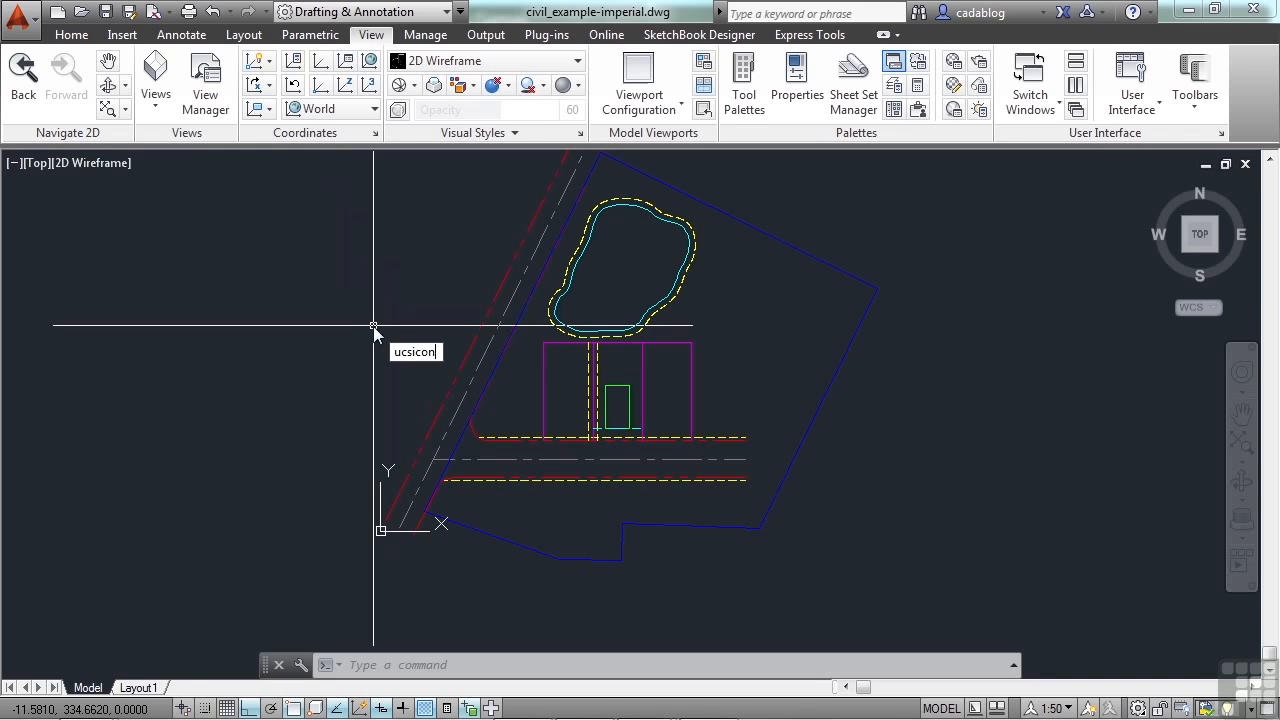
{"action": "key", "text": "Return"}
{"action": "key", "text": "Down"}
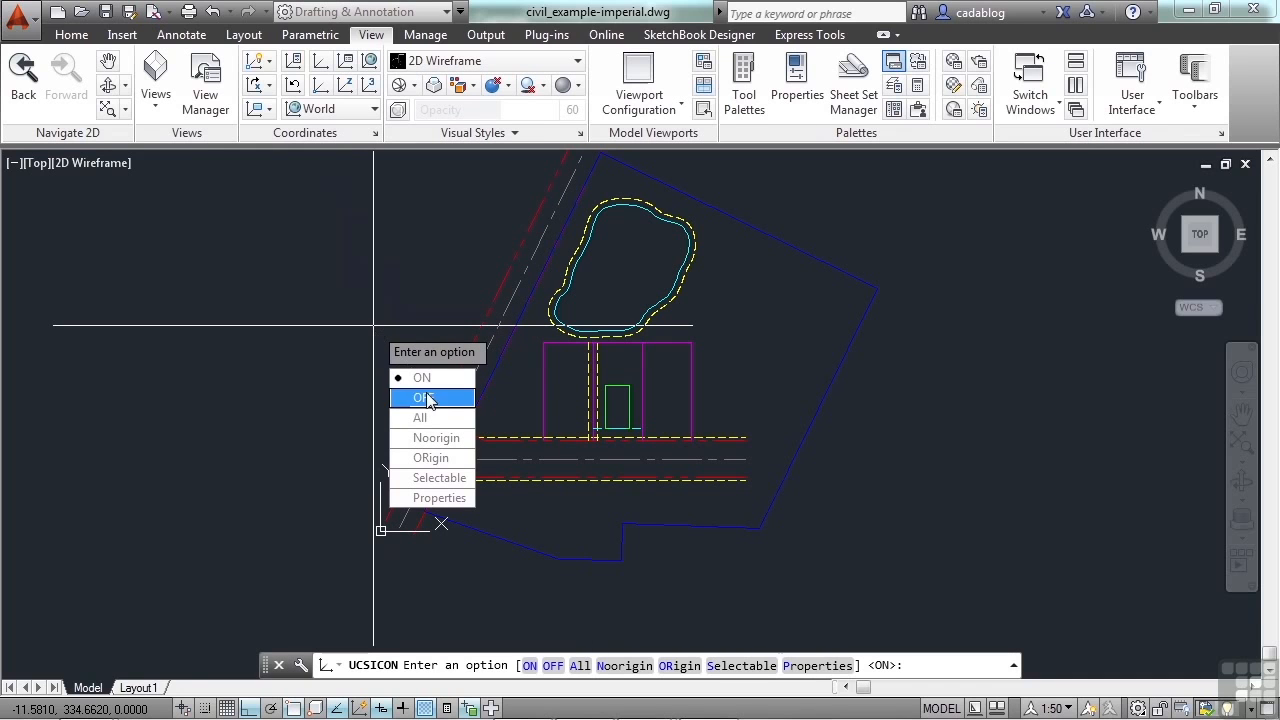
{"action": "key", "text": "Return"}
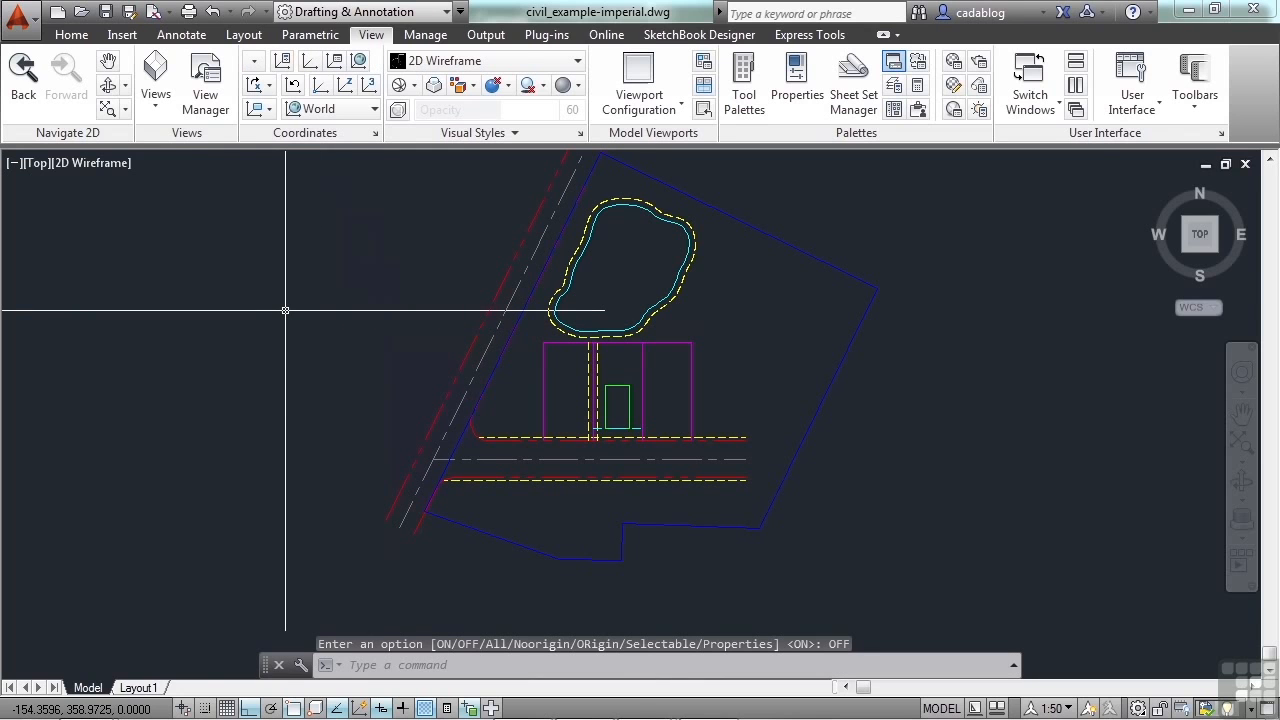
Set the UCSICON option to ON to display the coordinate system icon again
{"action": "key", "text": "Up"}
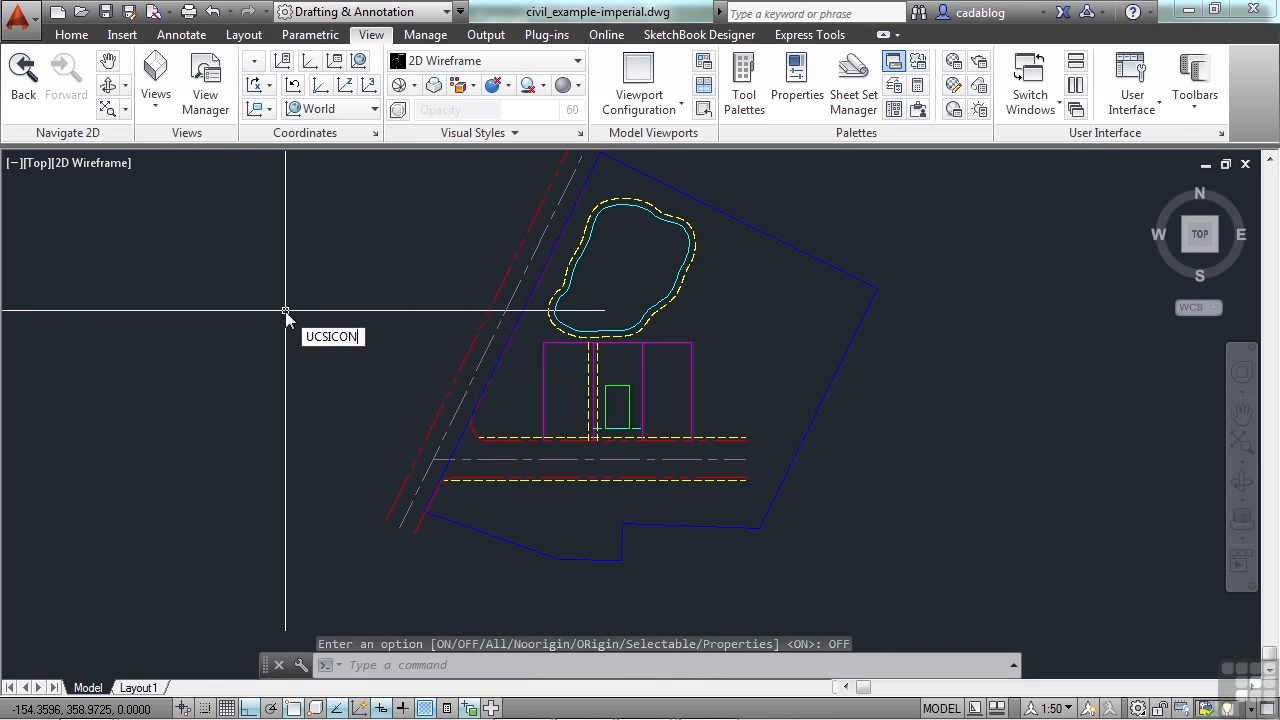
{"action": "key", "text": "Return"}
{"action": "key", "text": "Up"}
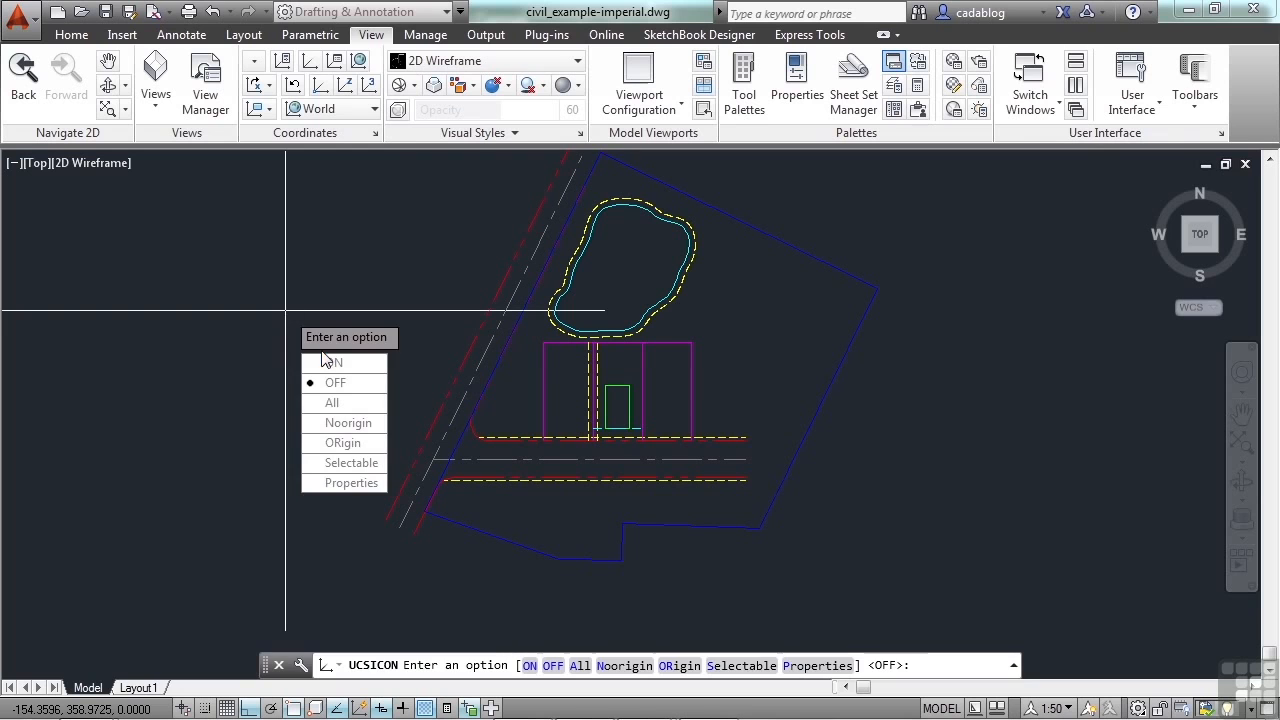
{"action": "key", "text": "Return"}
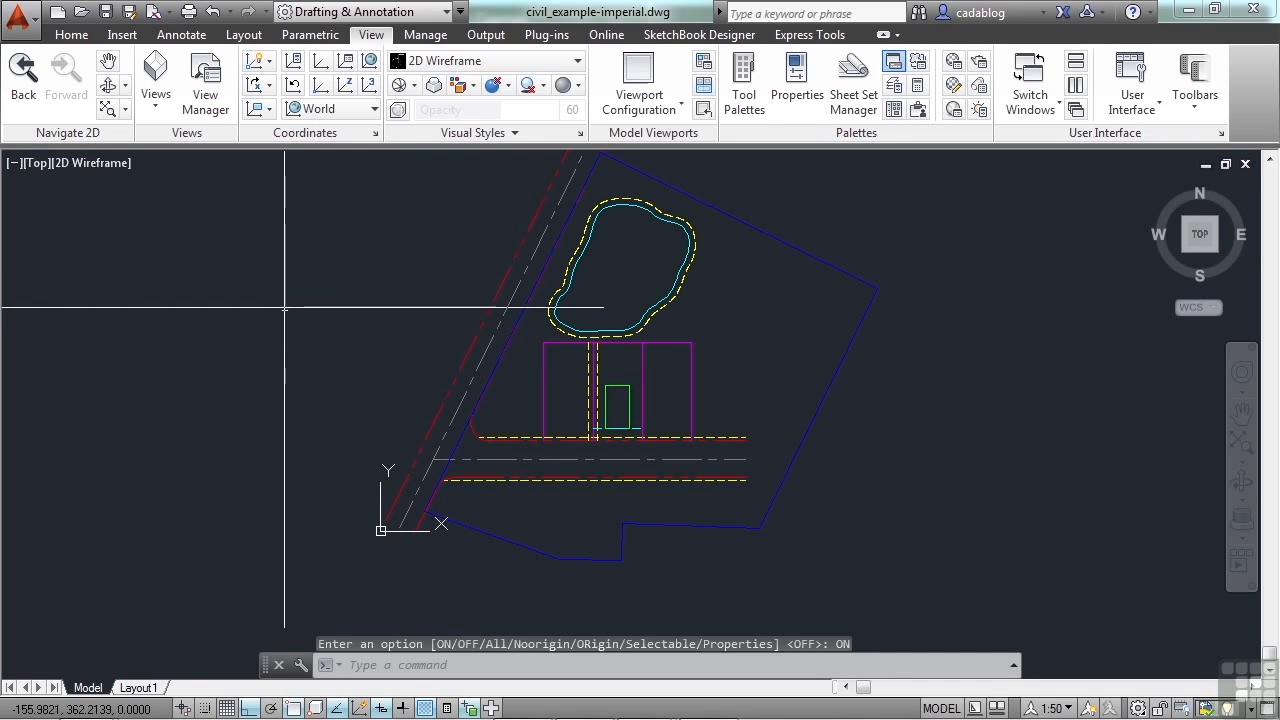
Turn Ortho mode off and align the UCS to the blue property boundary's east edge, using the Object option
{"action": "left_click", "coordinate": [320, 64]}
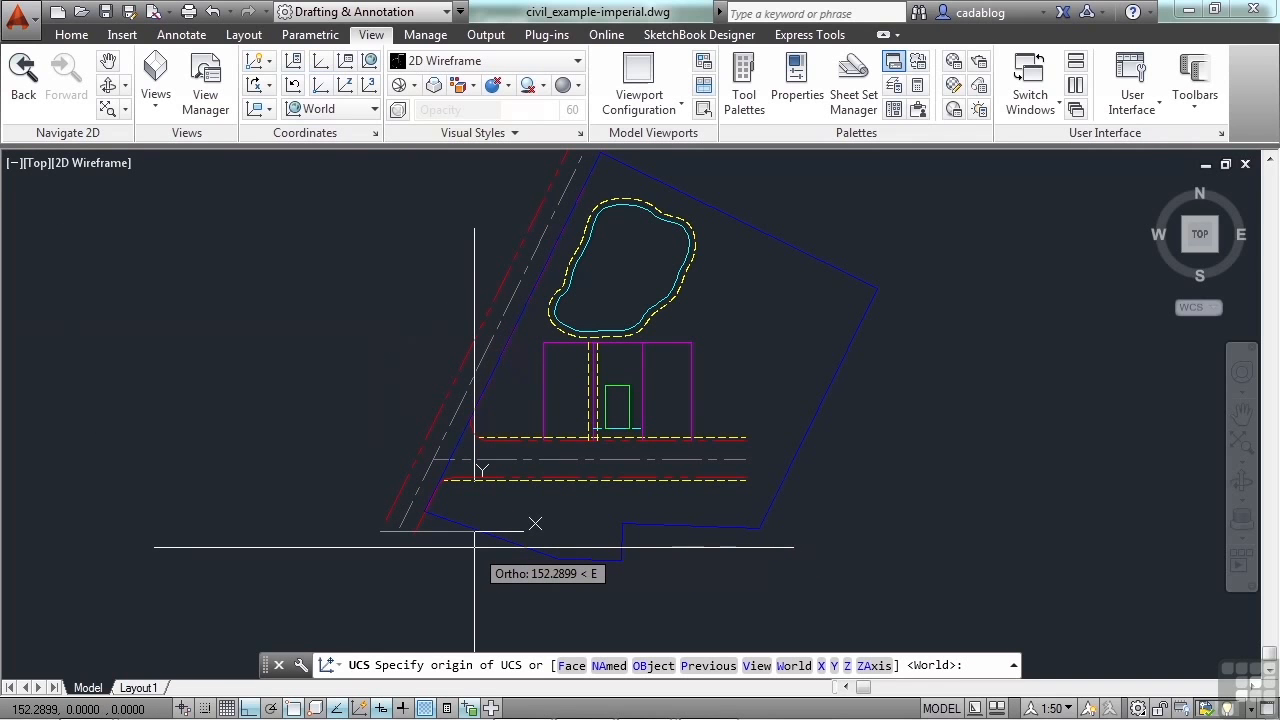
{"action": "key", "text": "F8"}
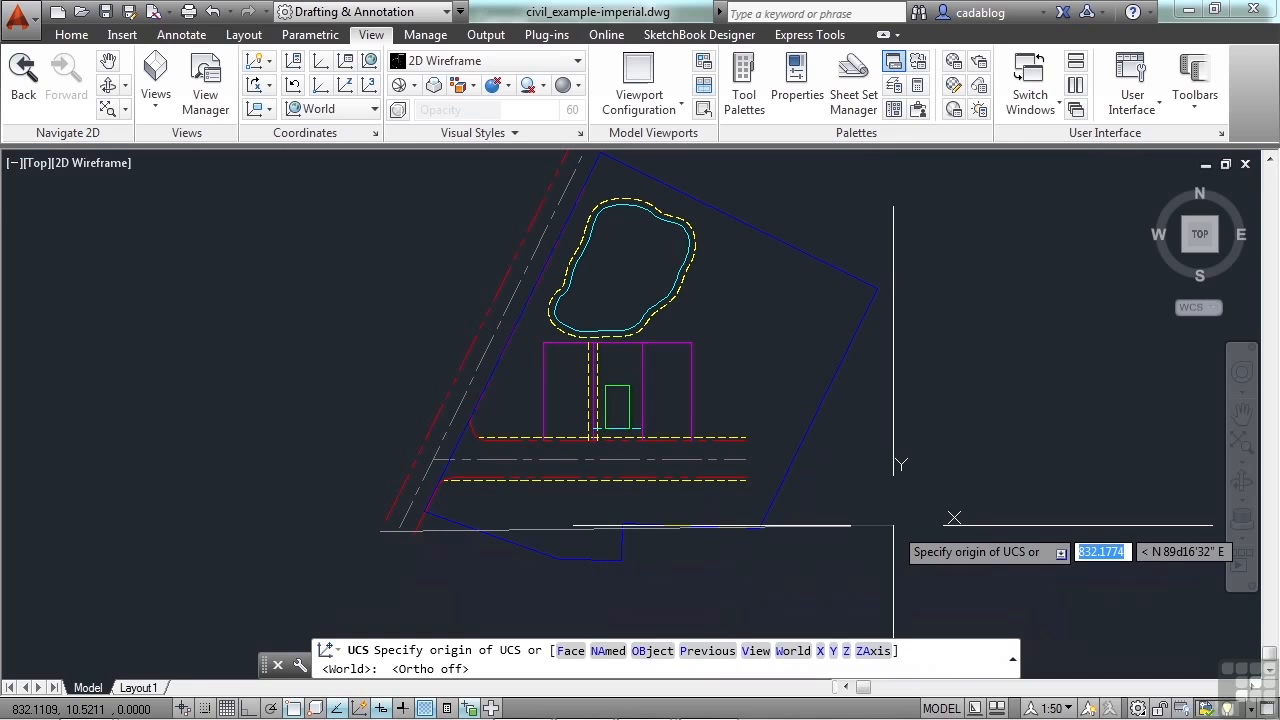
{"action": "type", "text": "ob"}
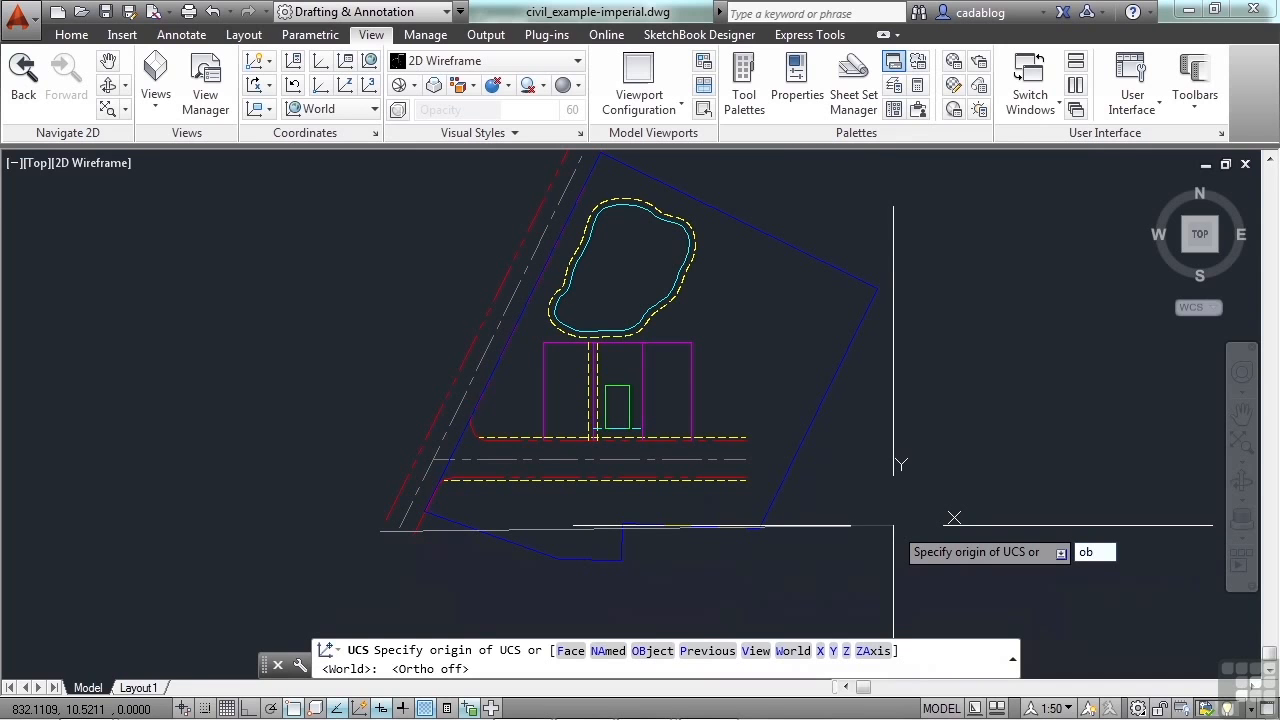
{"action": "key", "text": "Return"}
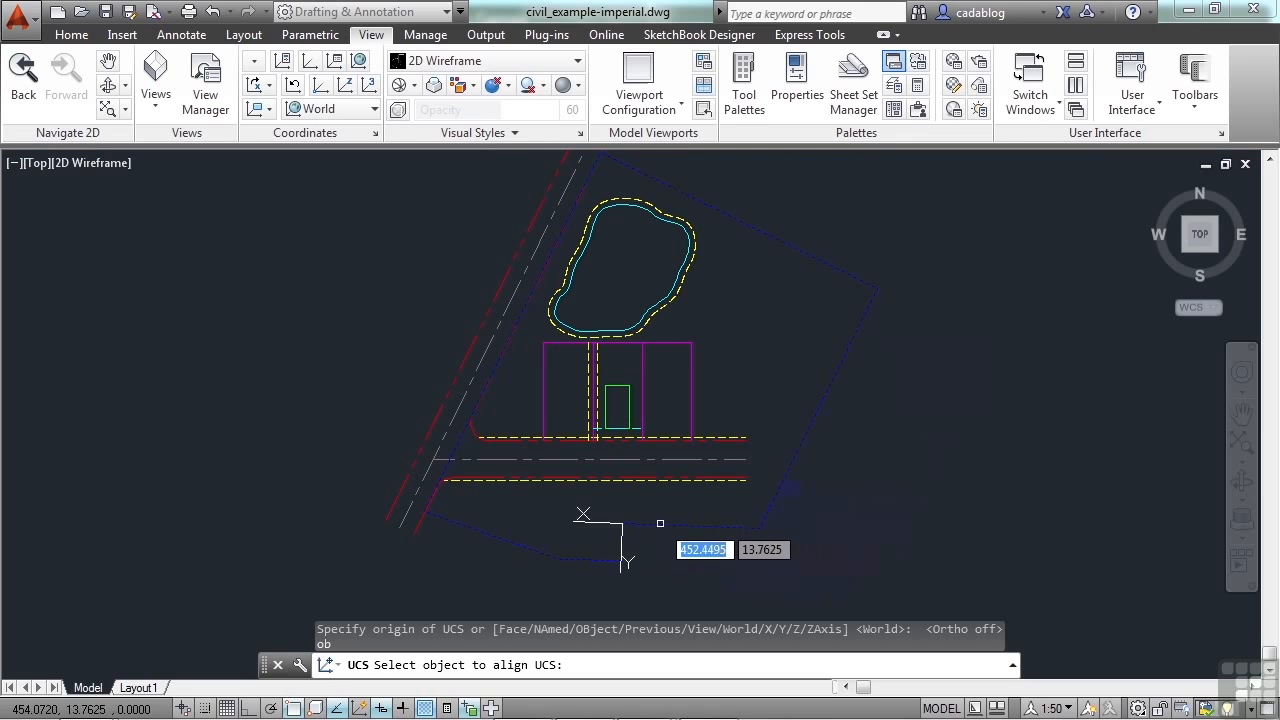
{"action": "left_click", "coordinate": [792, 476]}
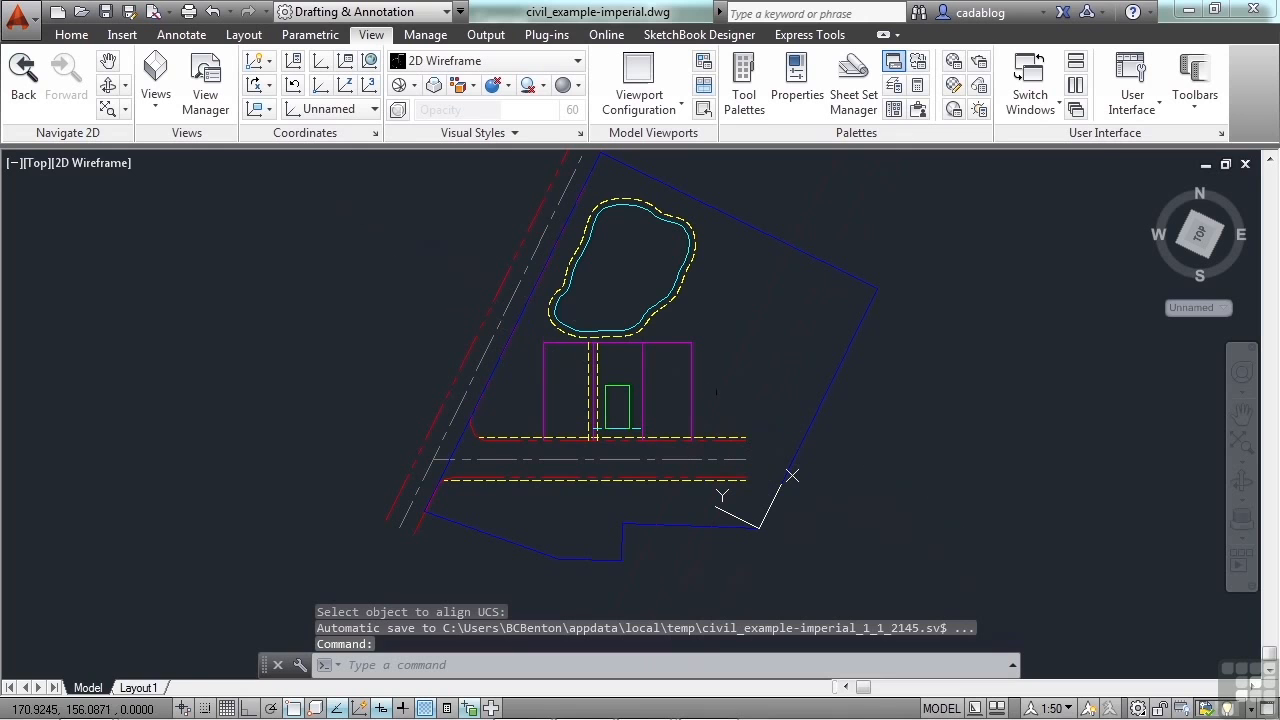
Turn Ortho mode on and draw a line inside the east property boundary, ending at the east endpoint of the road's south edge
{"action": "scroll", "coordinate": [580, 398], "scroll_direction": "down", "scroll_amount": 2}
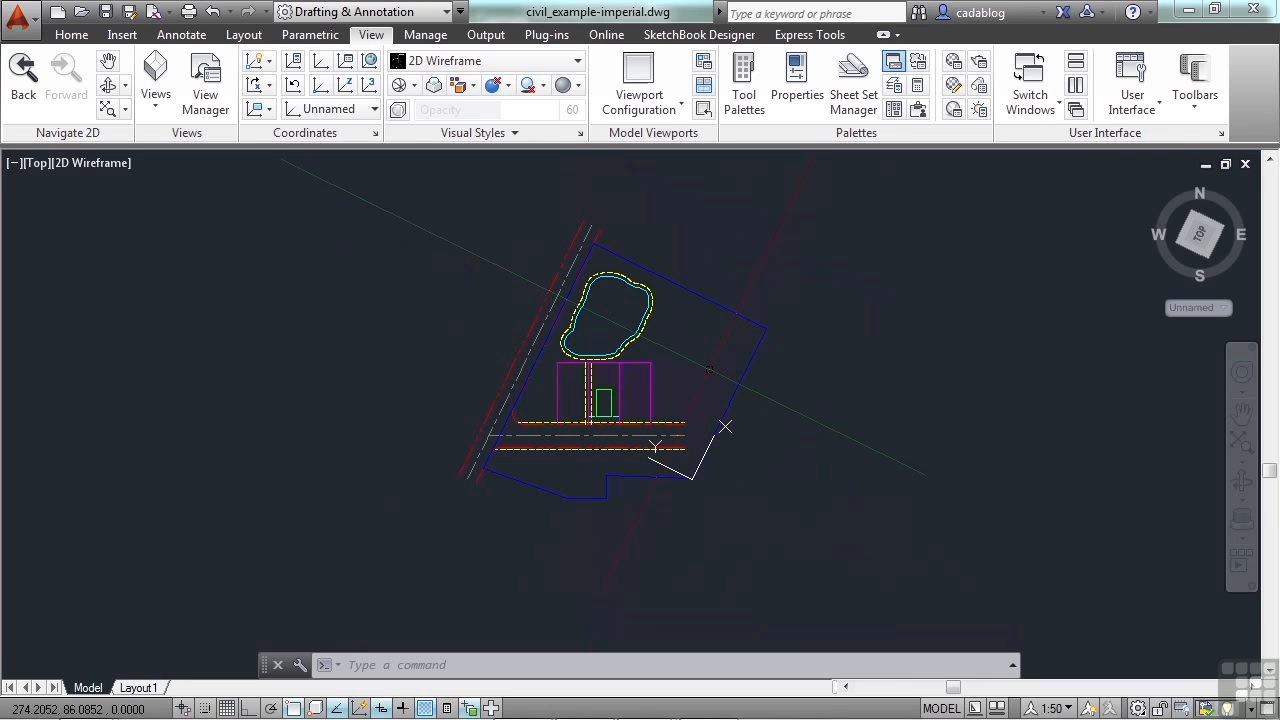
{"action": "type", "text": "l"}
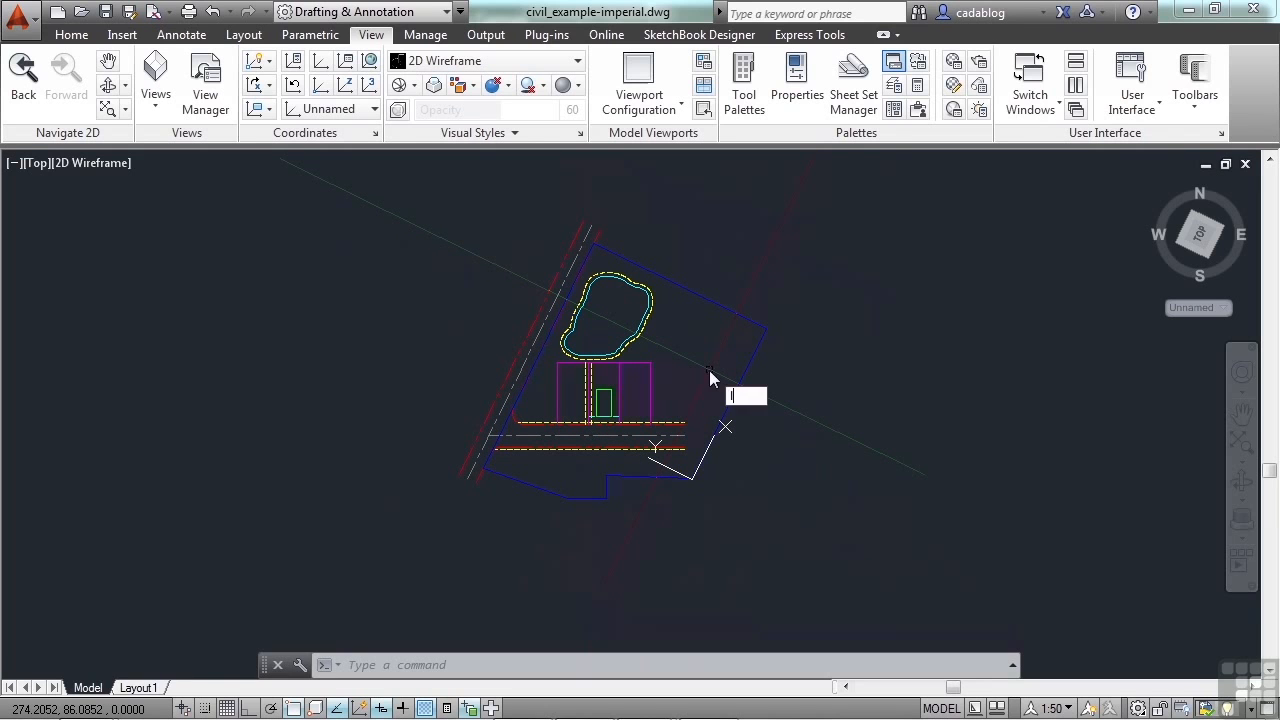
{"action": "key", "text": "Return"}
{"action": "scroll", "coordinate": [712, 368], "scroll_direction": "up", "scroll_amount": 2}
{"action": "left_click", "coordinate": [713, 372]}
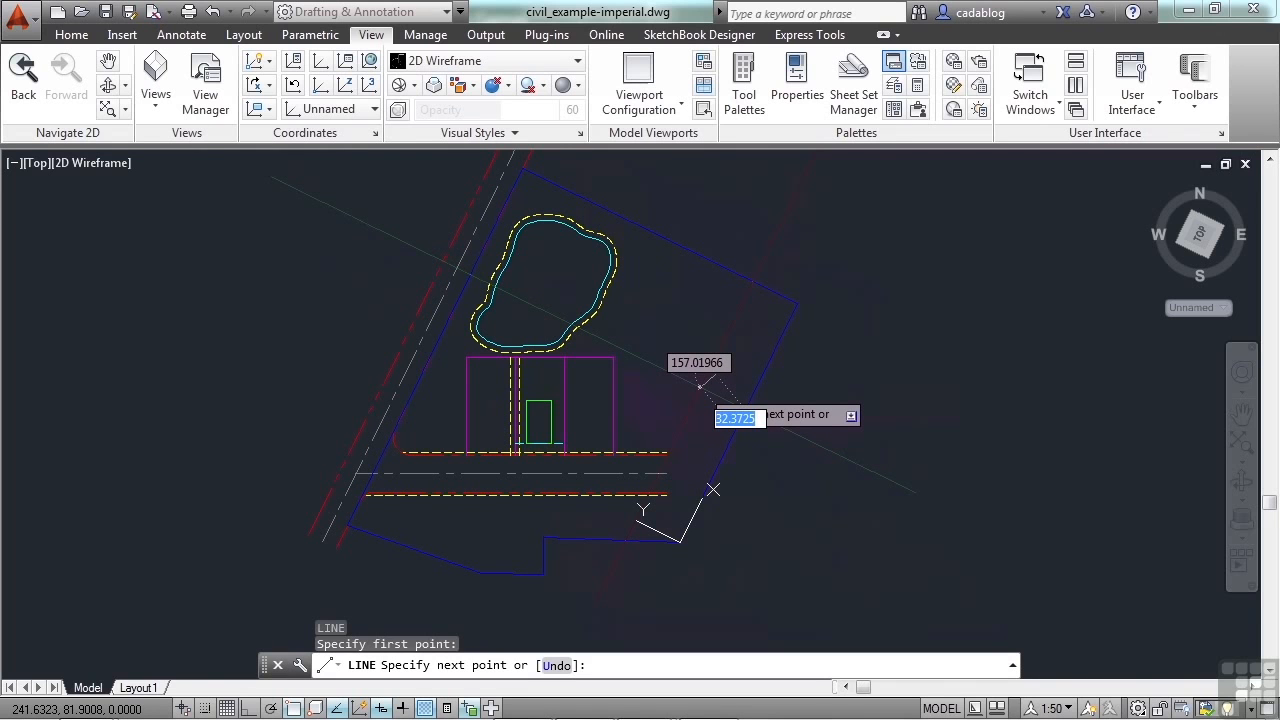
{"action": "key", "text": "F8"}
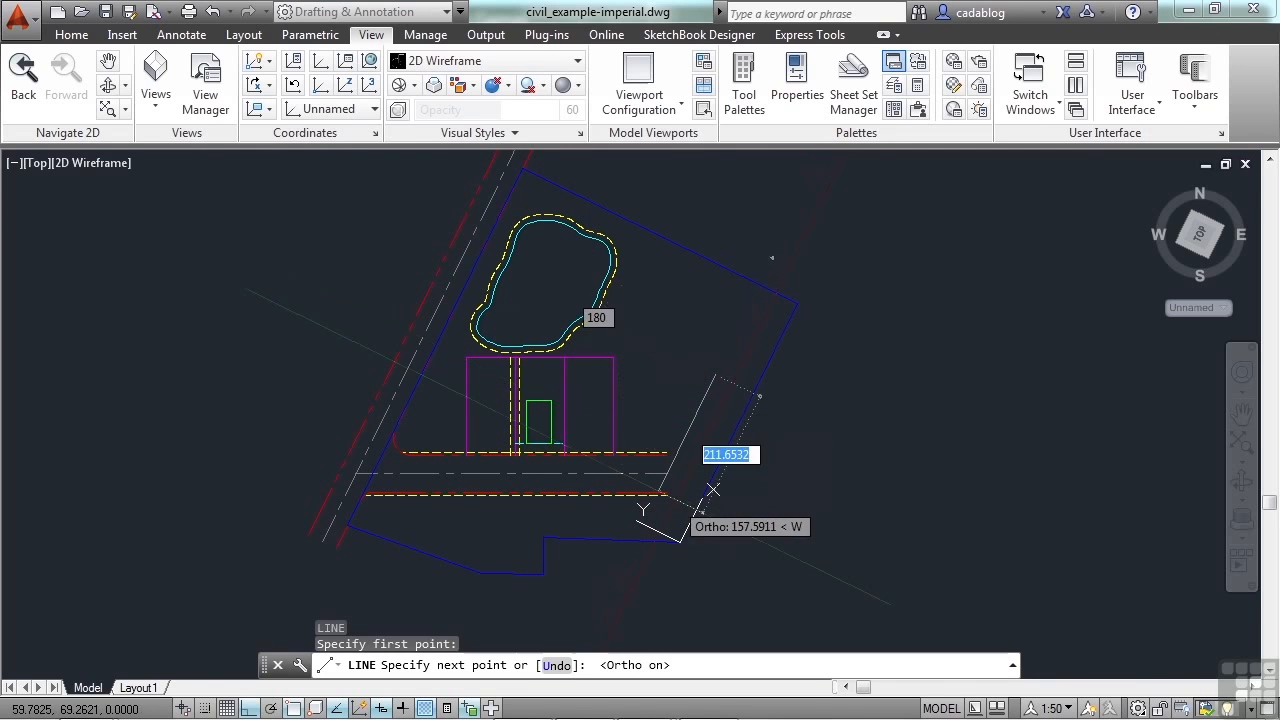
{"action": "left_click", "coordinate": [706, 510]}
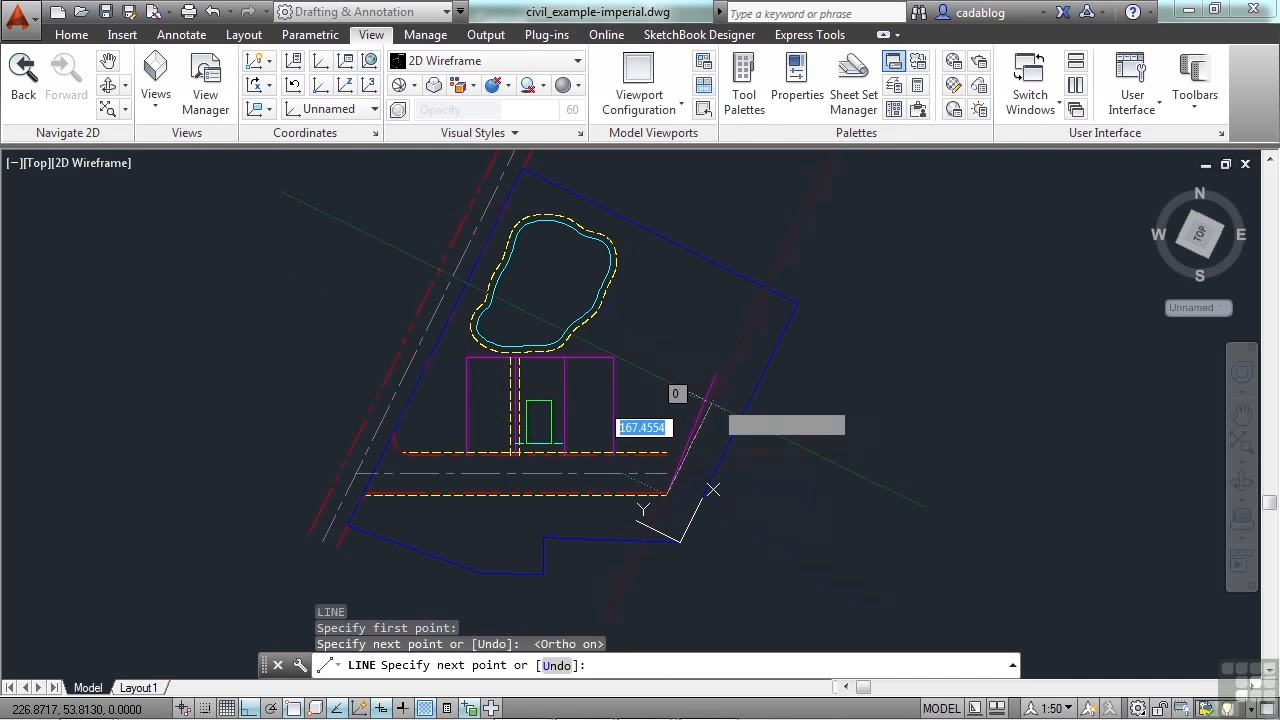
{"action": "key", "text": "Return"}
Draw a second ortho line parallel to the property's north boundary, just inside the northeast corner
{"action": "key", "text": "Return"}
{"action": "left_click", "coordinate": [757, 333]}
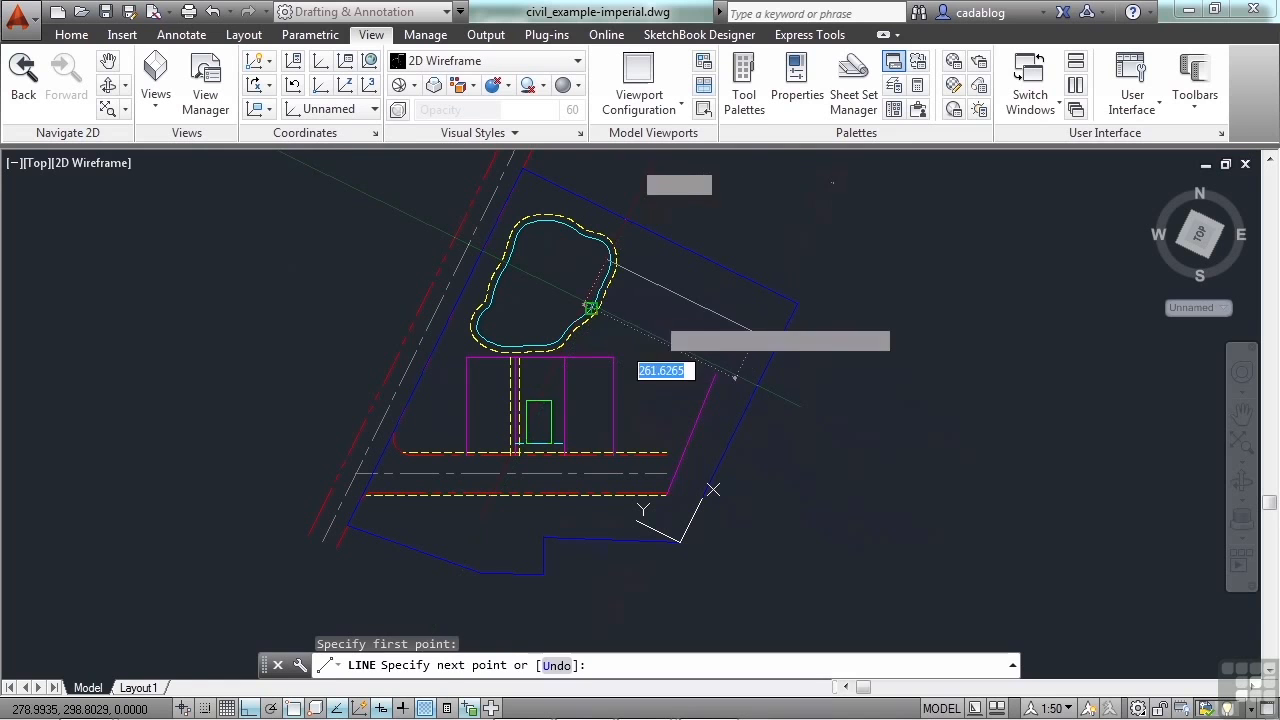
{"action": "left_click", "coordinate": [668, 291]}
{"action": "key", "text": "Return"}
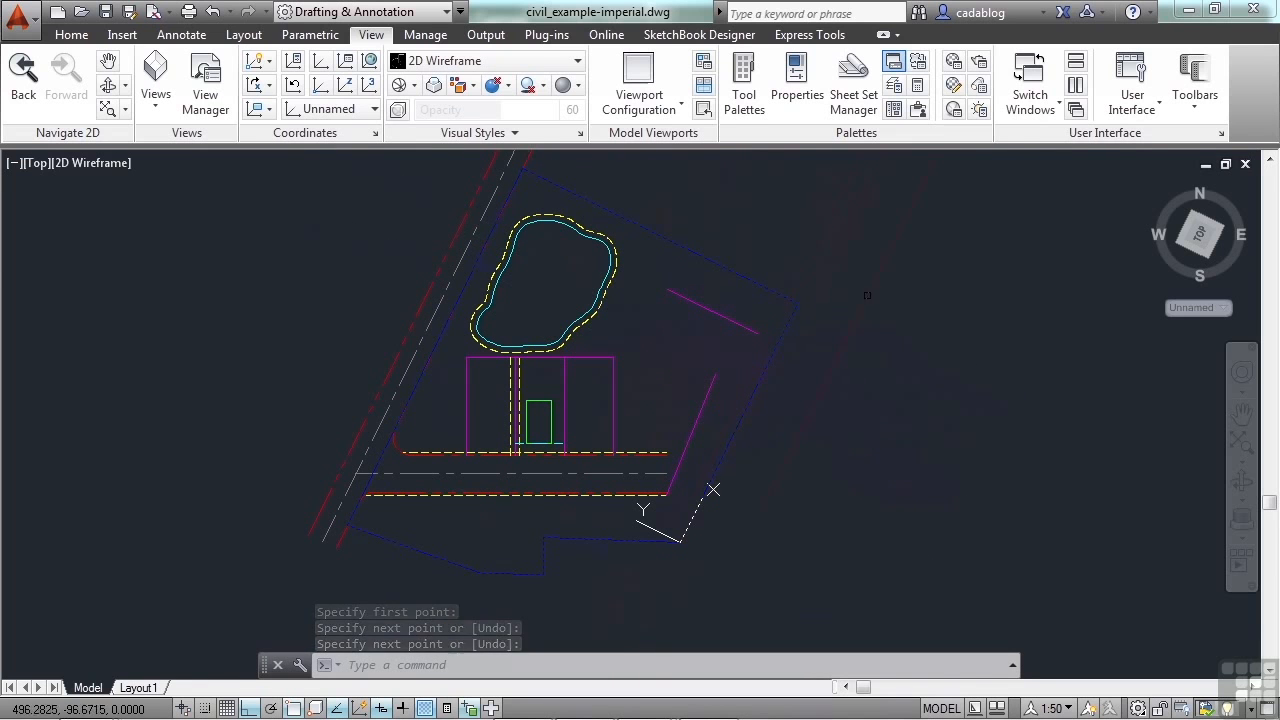
Draw a rectangle outside the property, beyond its north boundary, following the aligned UCS
{"action": "middle_click_drag", "start_coordinate": [834, 346], "coordinate": [816, 395]}
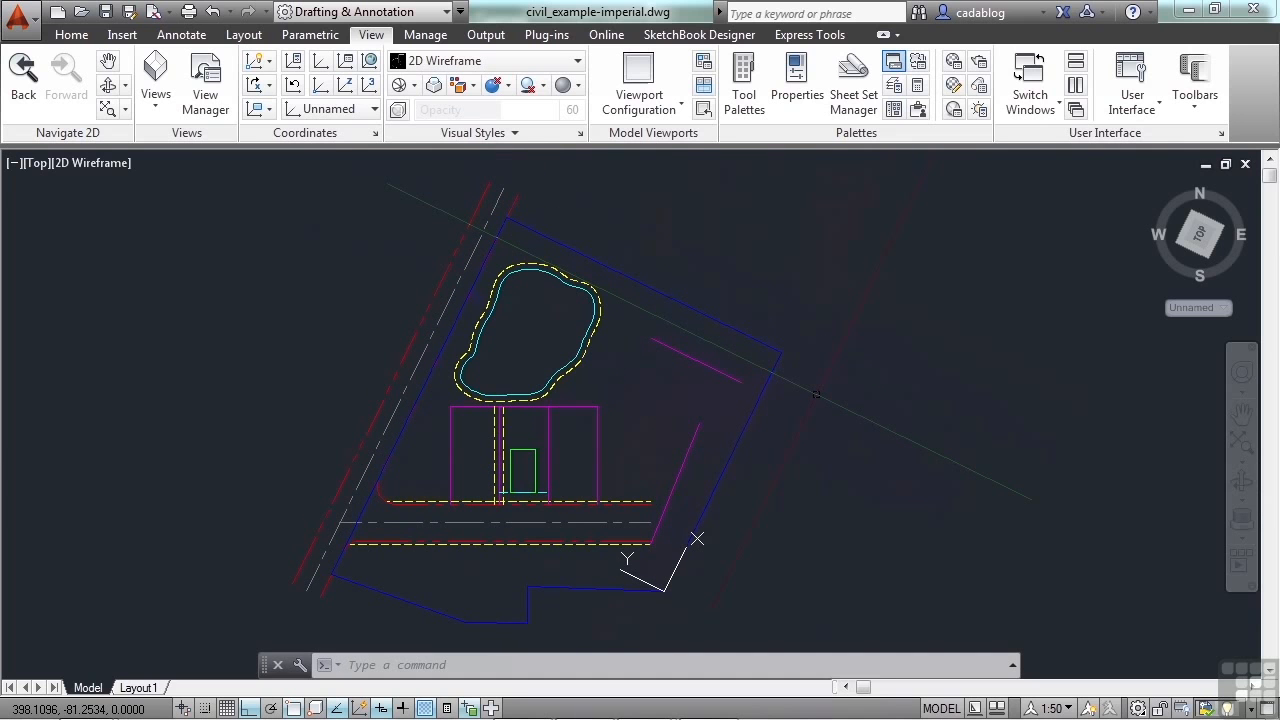
{"action": "type", "text": "rec"}
{"action": "key", "text": "Return"}
{"action": "scroll", "coordinate": [740, 425], "scroll_direction": "down", "scroll_amount": 2}
{"action": "left_click", "coordinate": [718, 237]}
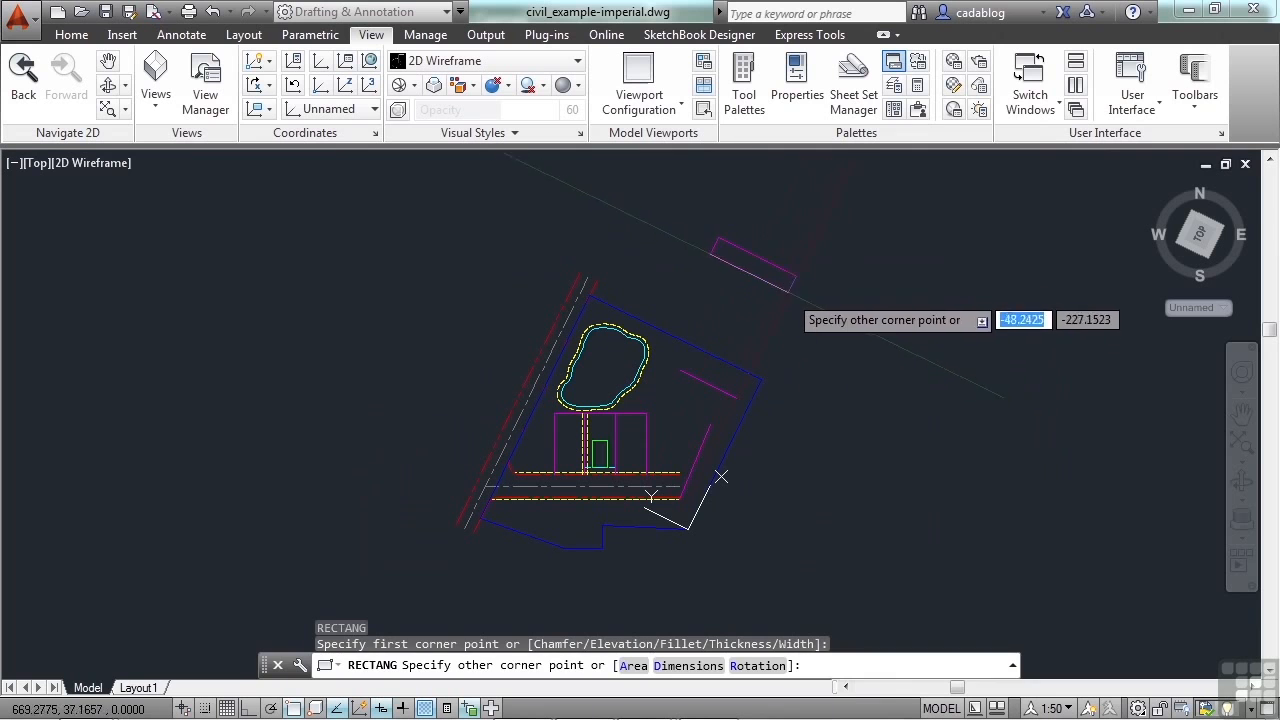
{"action": "left_click", "coordinate": [774, 318]}
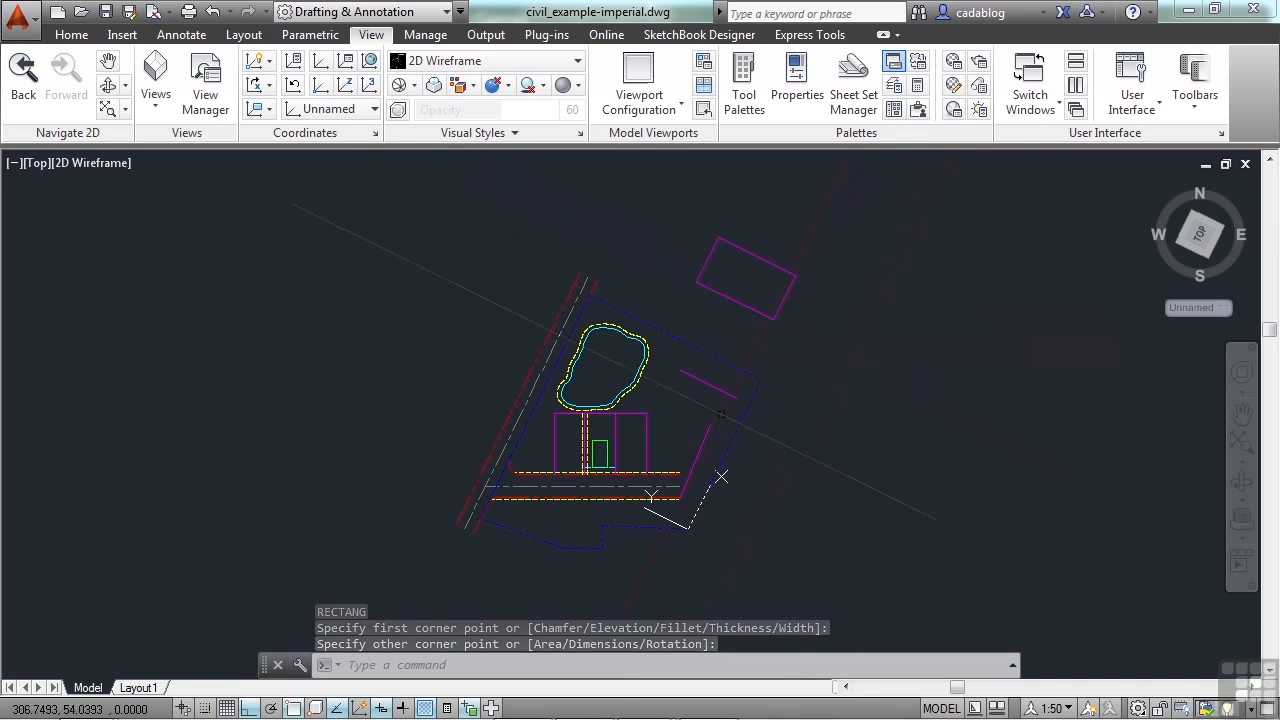
Restore the UCS to World after checking the two new lines against the property boundary
{"action": "scroll", "coordinate": [713, 414], "scroll_direction": "up", "scroll_amount": 4}
{"action": "middle_click_drag", "start_coordinate": [715, 362], "coordinate": [771, 296]}
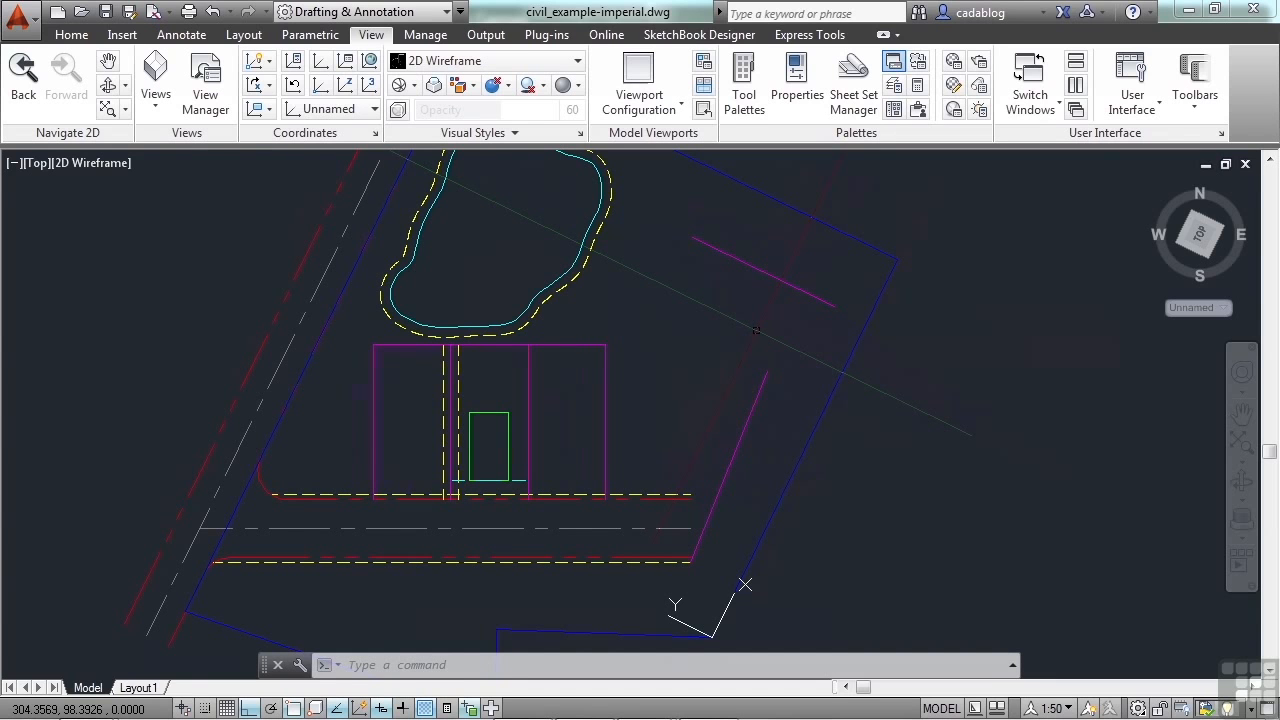
{"action": "type", "text": "ucs"}
{"action": "key", "text": "Return"}
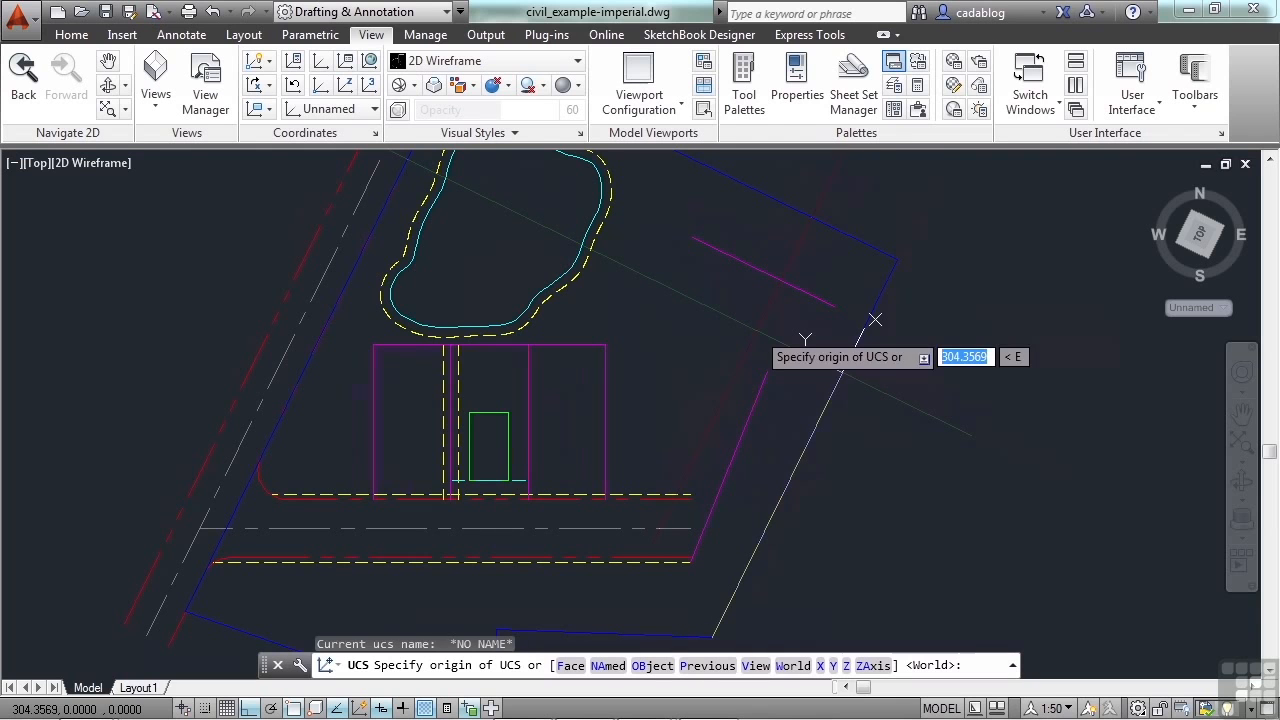
{"action": "scroll", "coordinate": [840, 312], "scroll_direction": "down", "scroll_amount": 2}
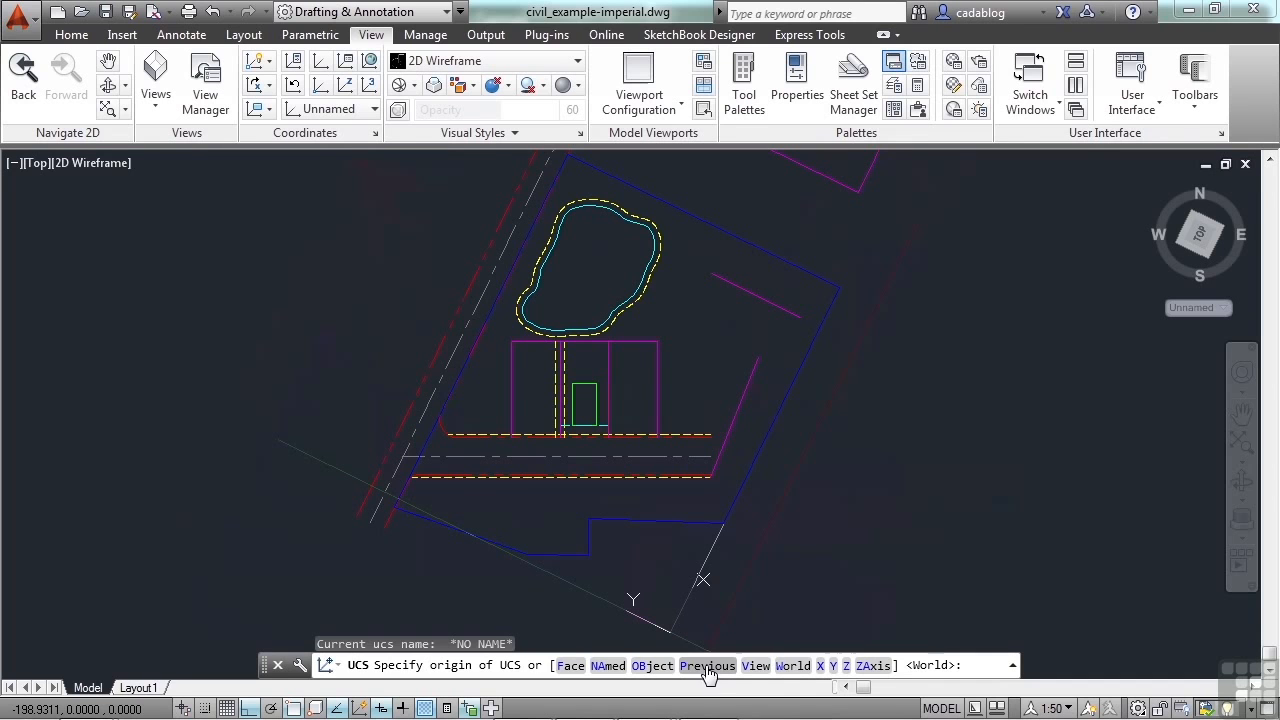
{"action": "left_click", "coordinate": [792, 668]}
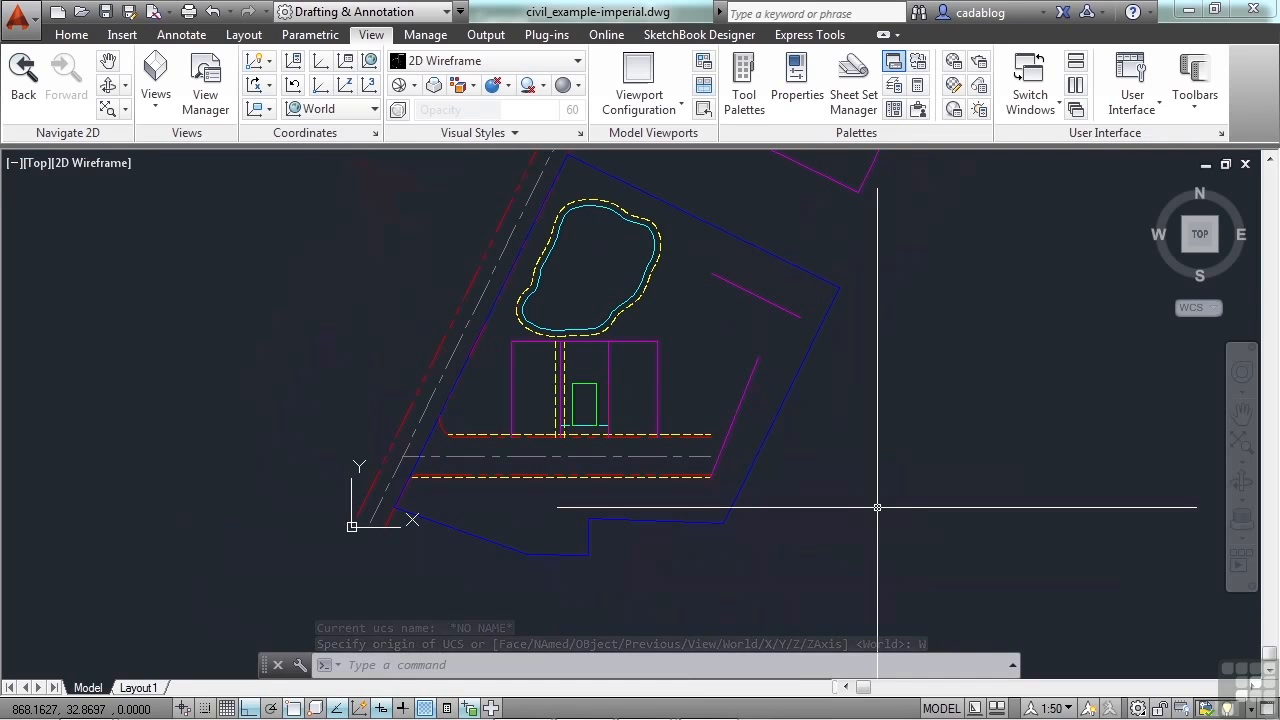
Turn Ortho mode off and try to rotate the UCS about the X axis
{"action": "type", "text": "ucs"}
{"action": "key", "text": "Return"}
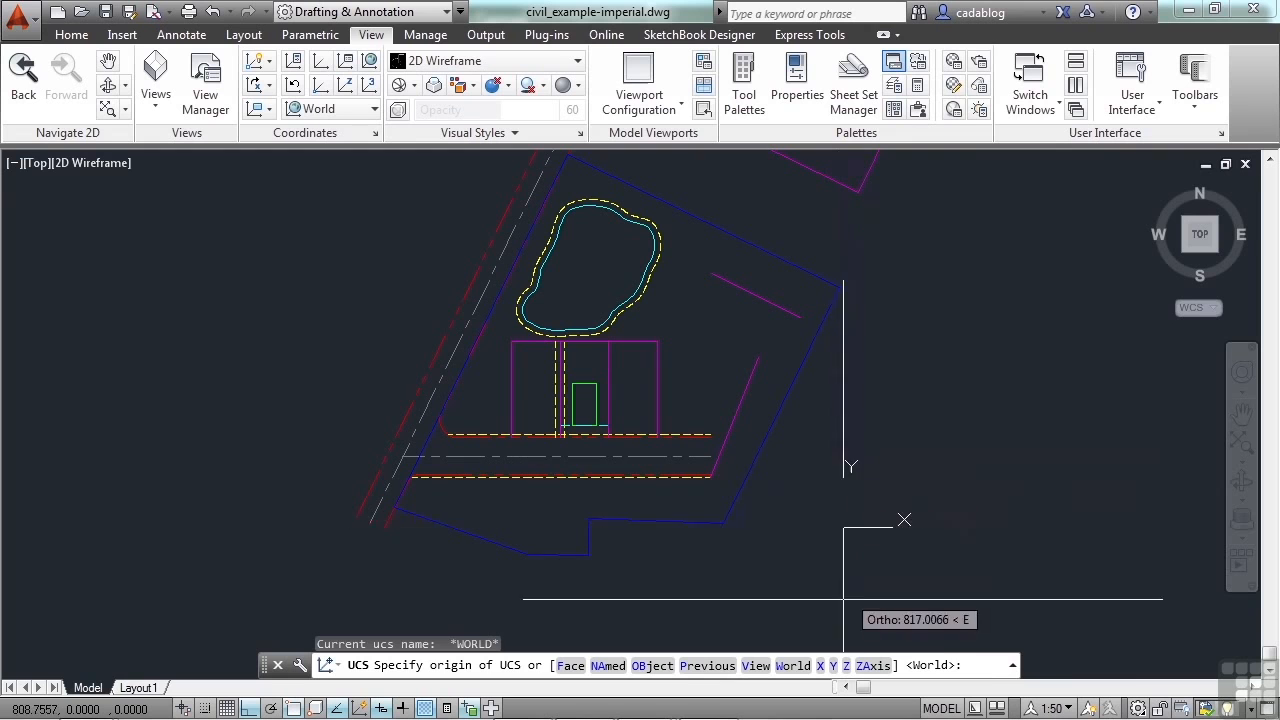
{"action": "left_click", "coordinate": [820, 666]}
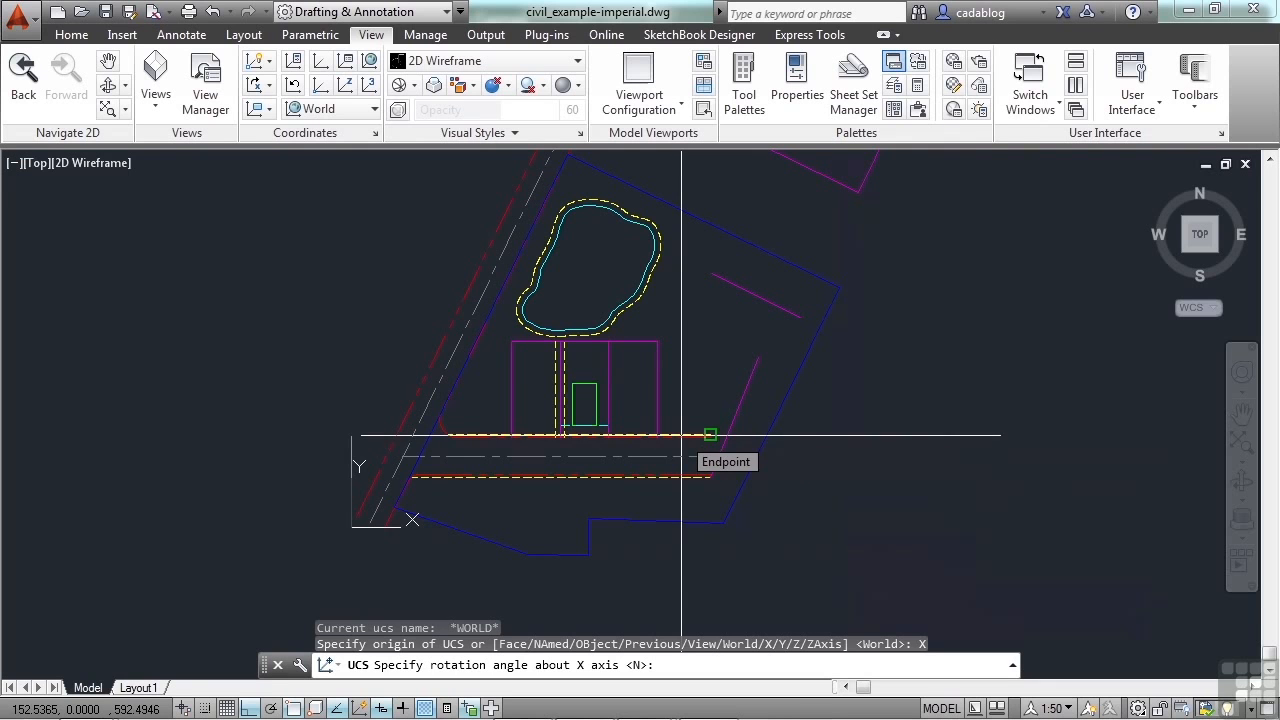
{"action": "key", "text": "F8"}
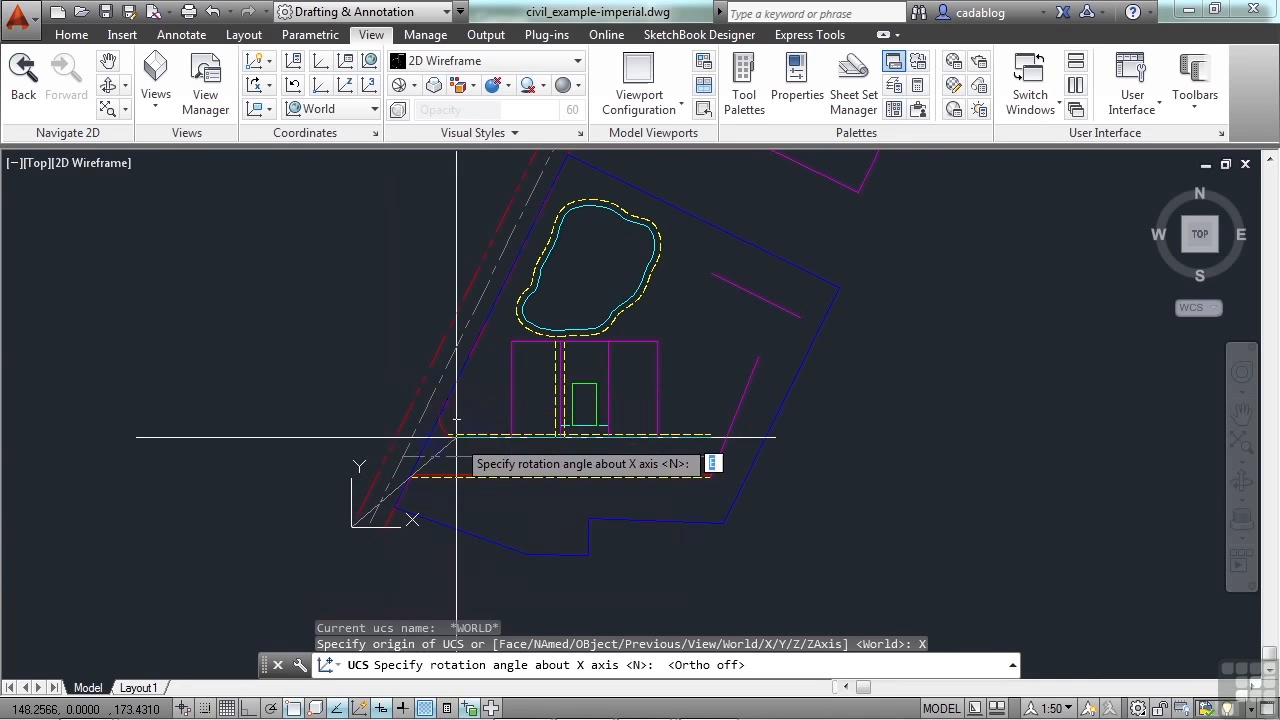
{"action": "key", "text": "F8"}
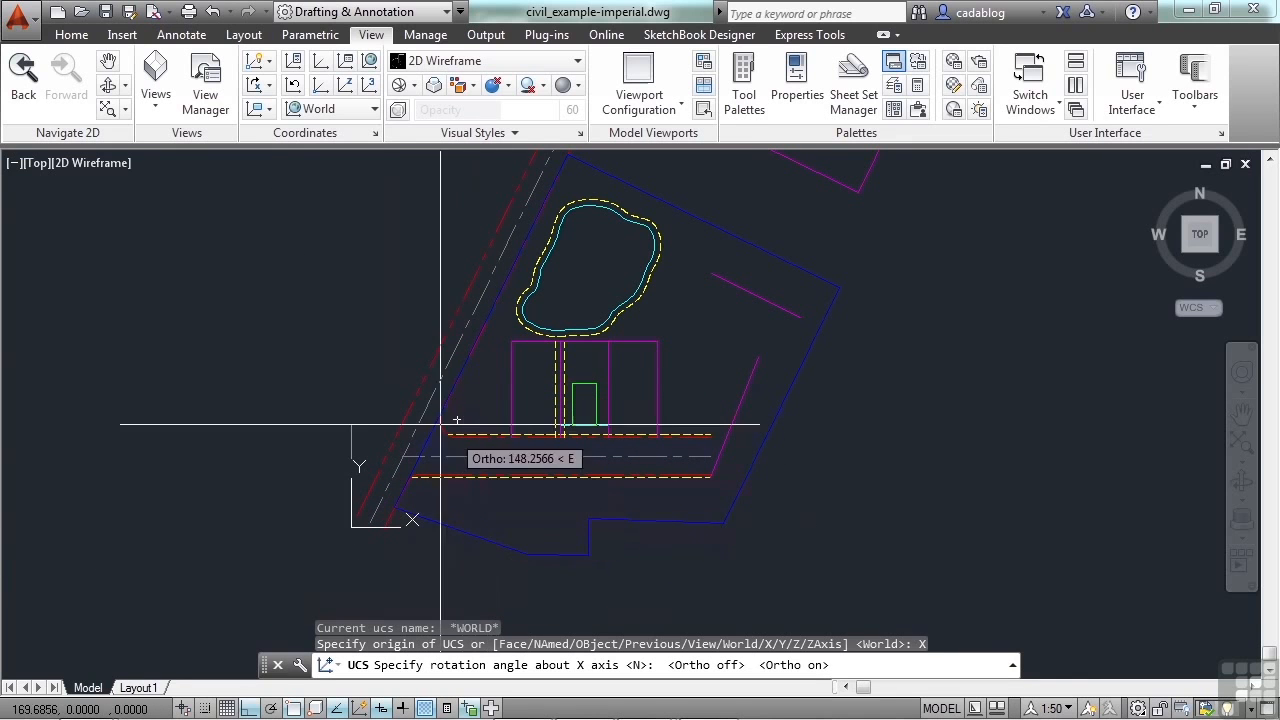
{"action": "key", "text": "F8"}
{"action": "scroll", "coordinate": [560, 380], "scroll_direction": "up", "scroll_amount": 5}
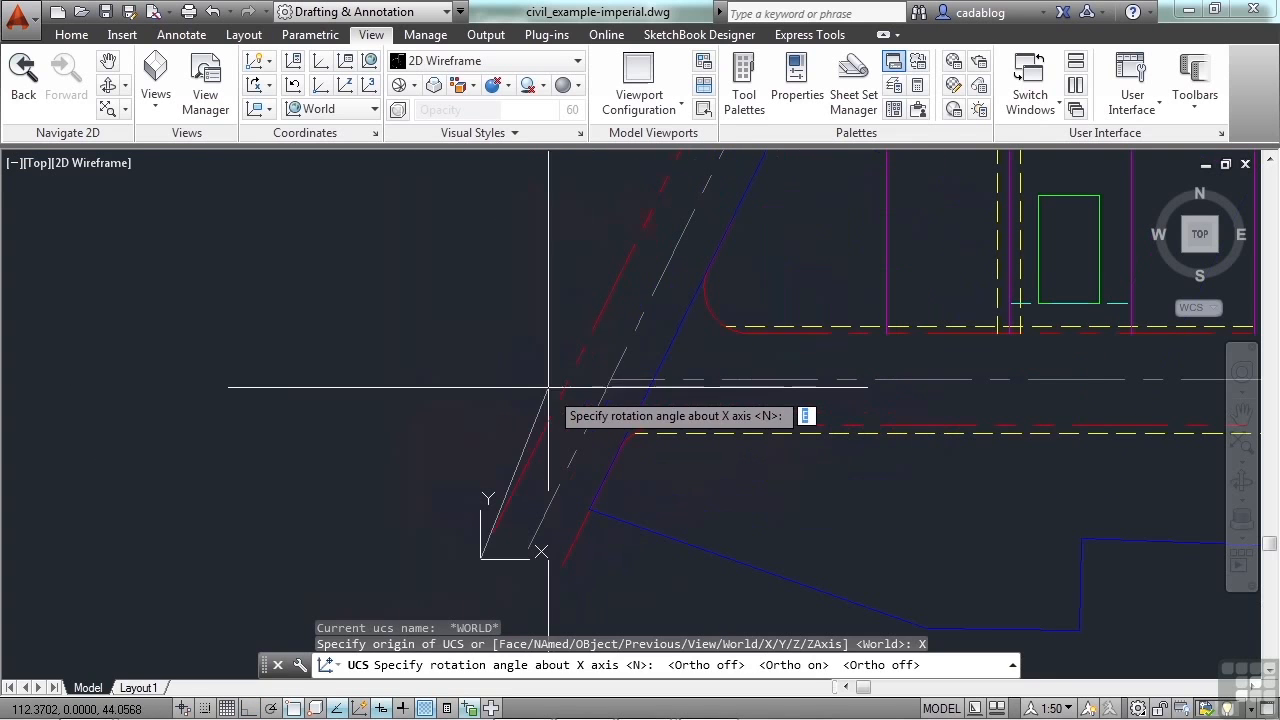
{"action": "key", "text": "Return"}
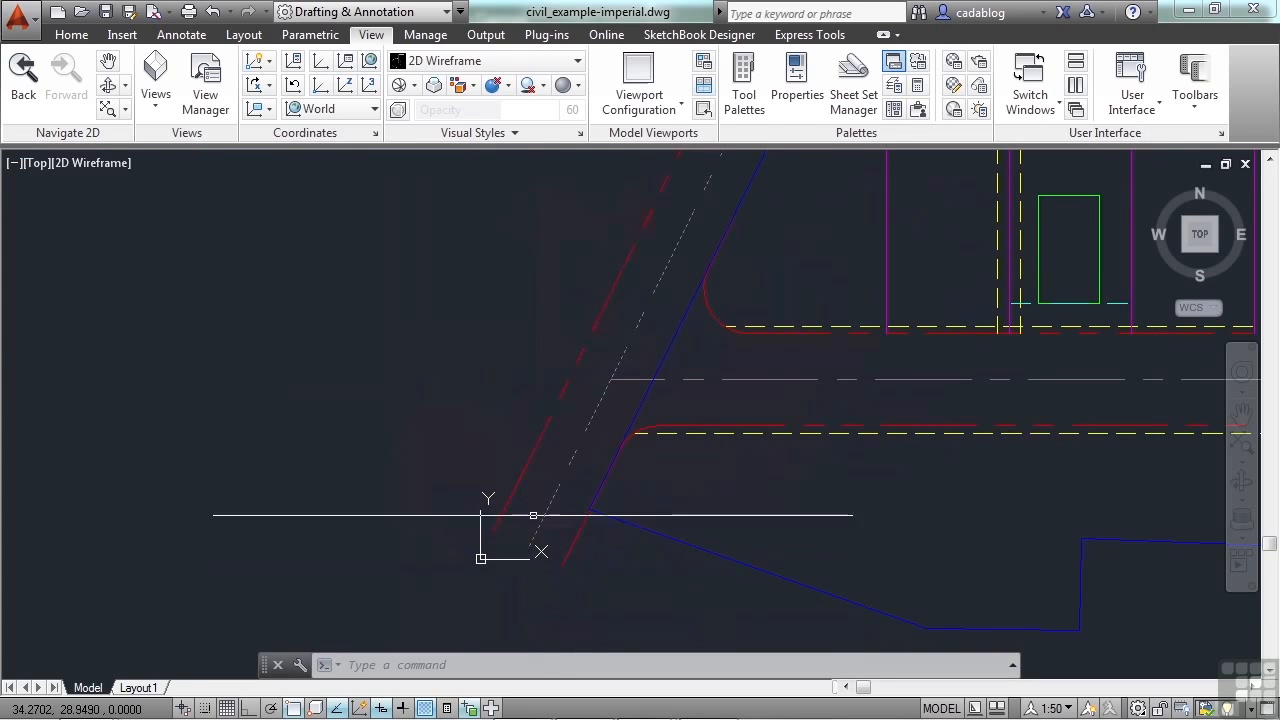
Set the UCS to World using the World option
{"action": "type", "text": "ucs"}
{"action": "key", "text": "Return"}
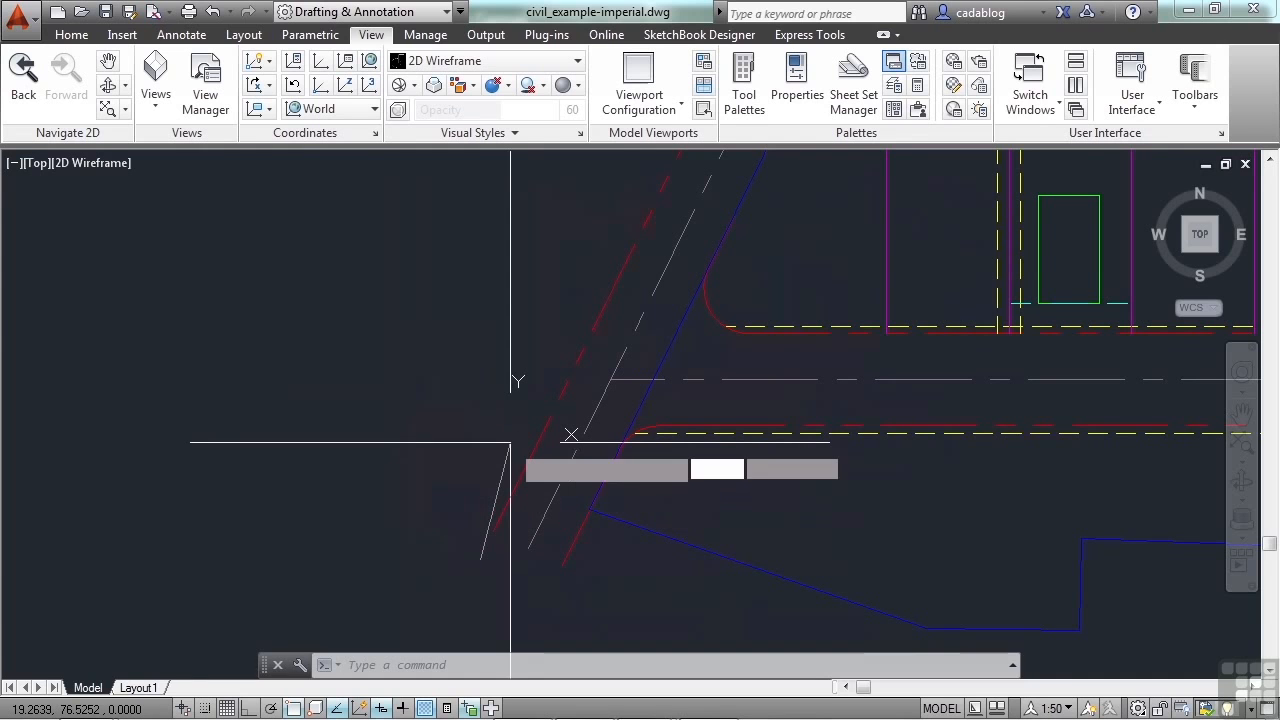
{"action": "type", "text": "w"}
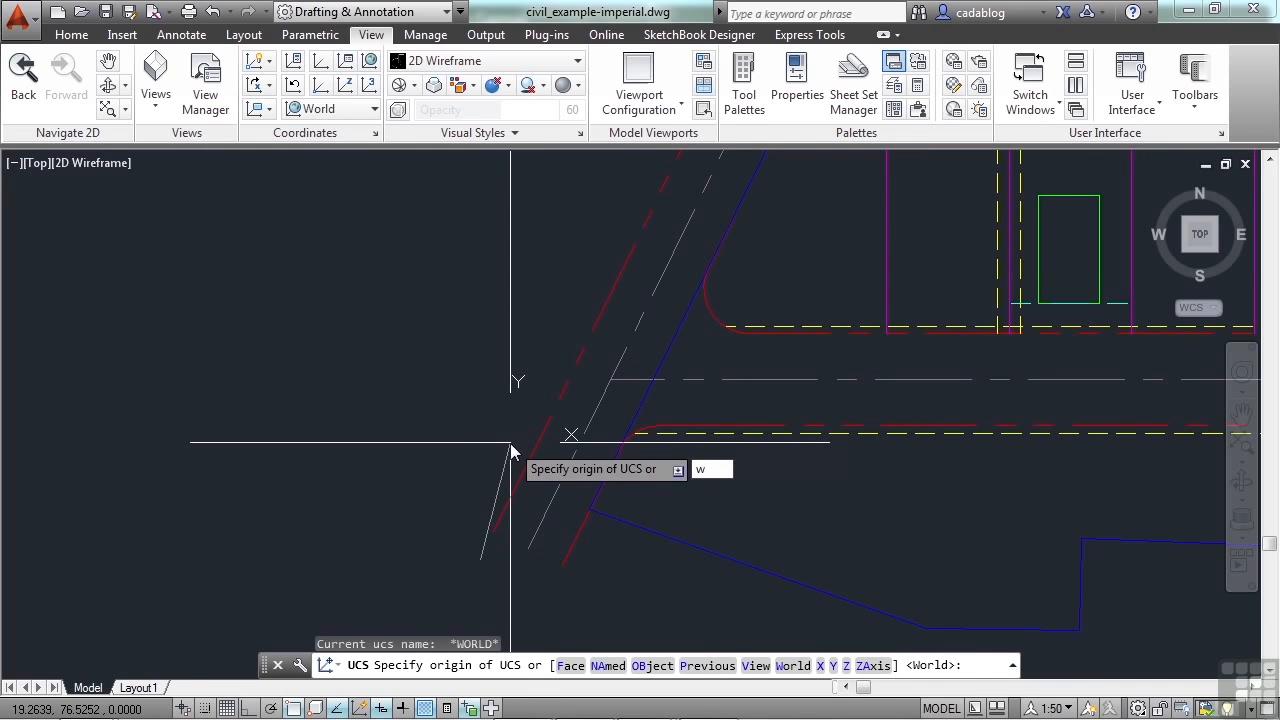
{"action": "key", "text": "Return"}
Rotate the UCS freehand about the Z axis so that its X axis points northeast
{"action": "type", "text": "ucs"}
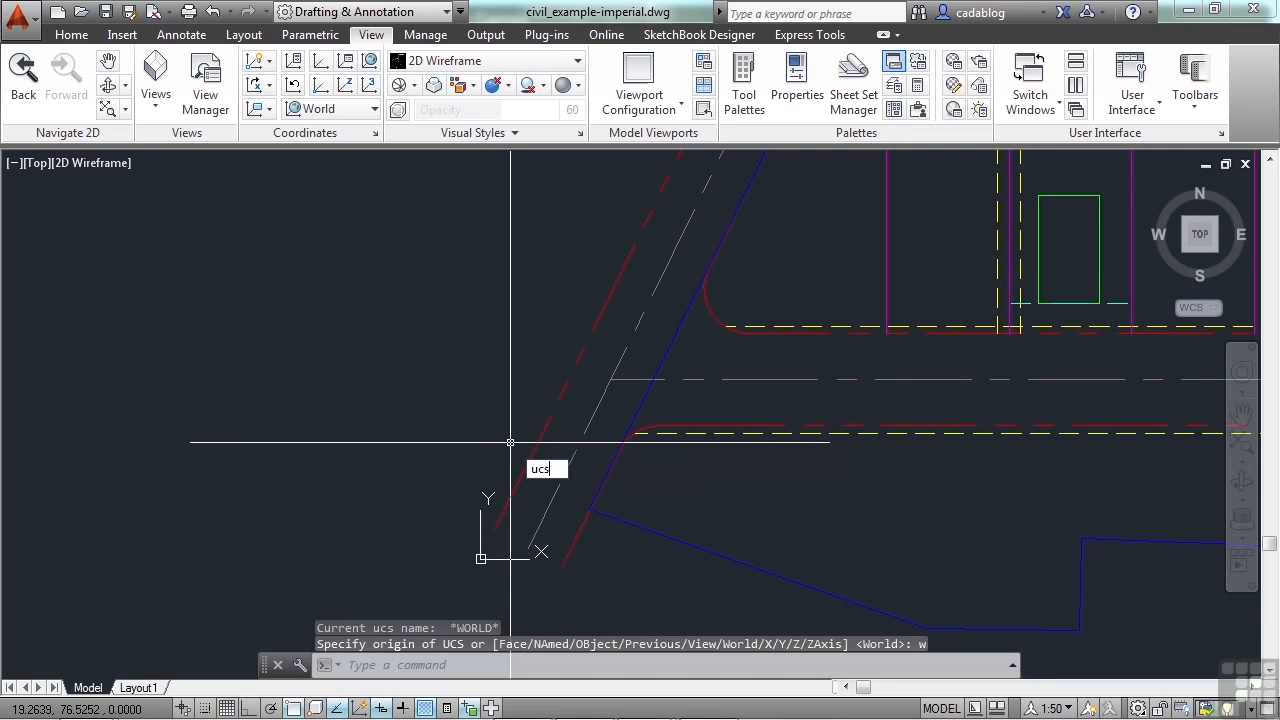
{"action": "key", "text": "Return"}
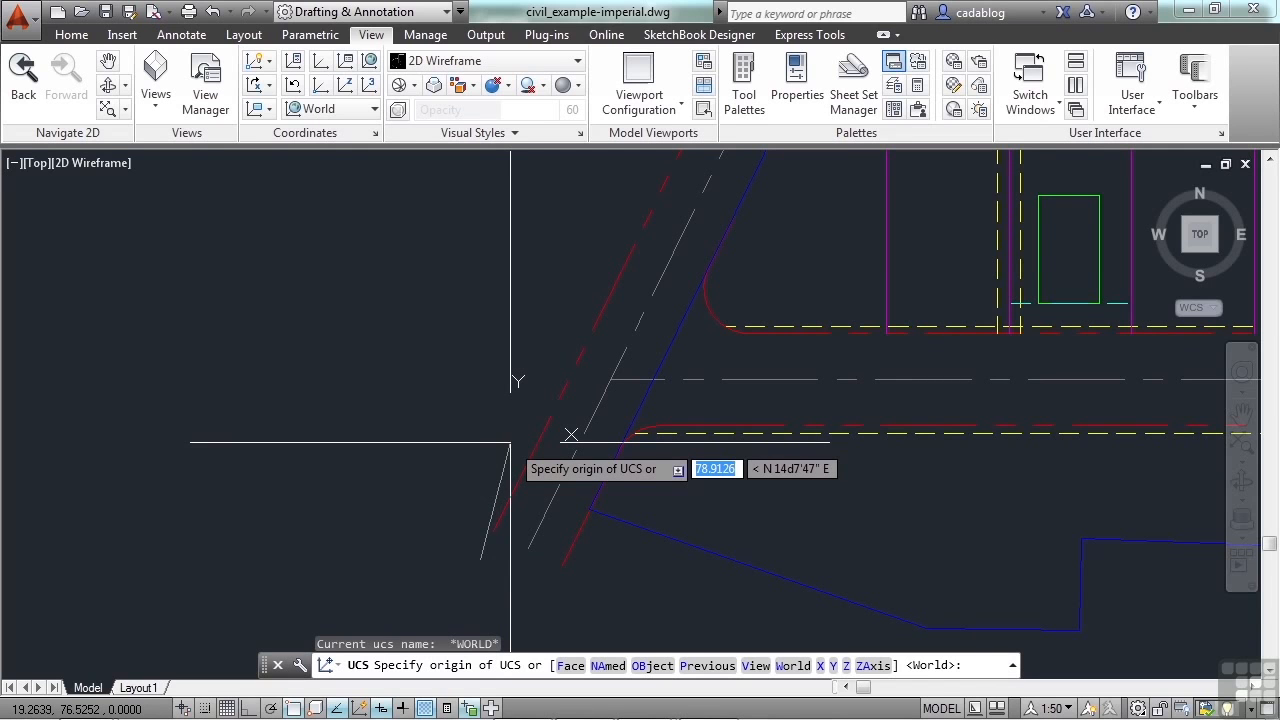
{"action": "type", "text": "z"}
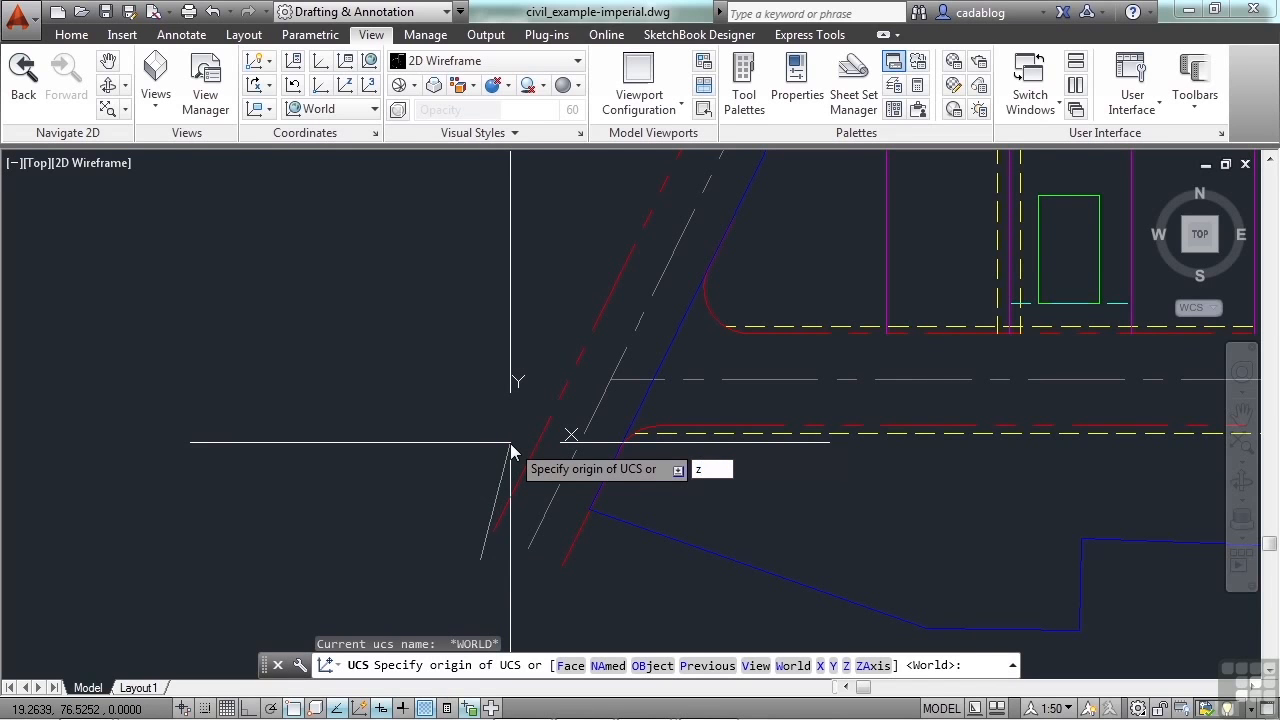
{"action": "key", "text": "Return"}
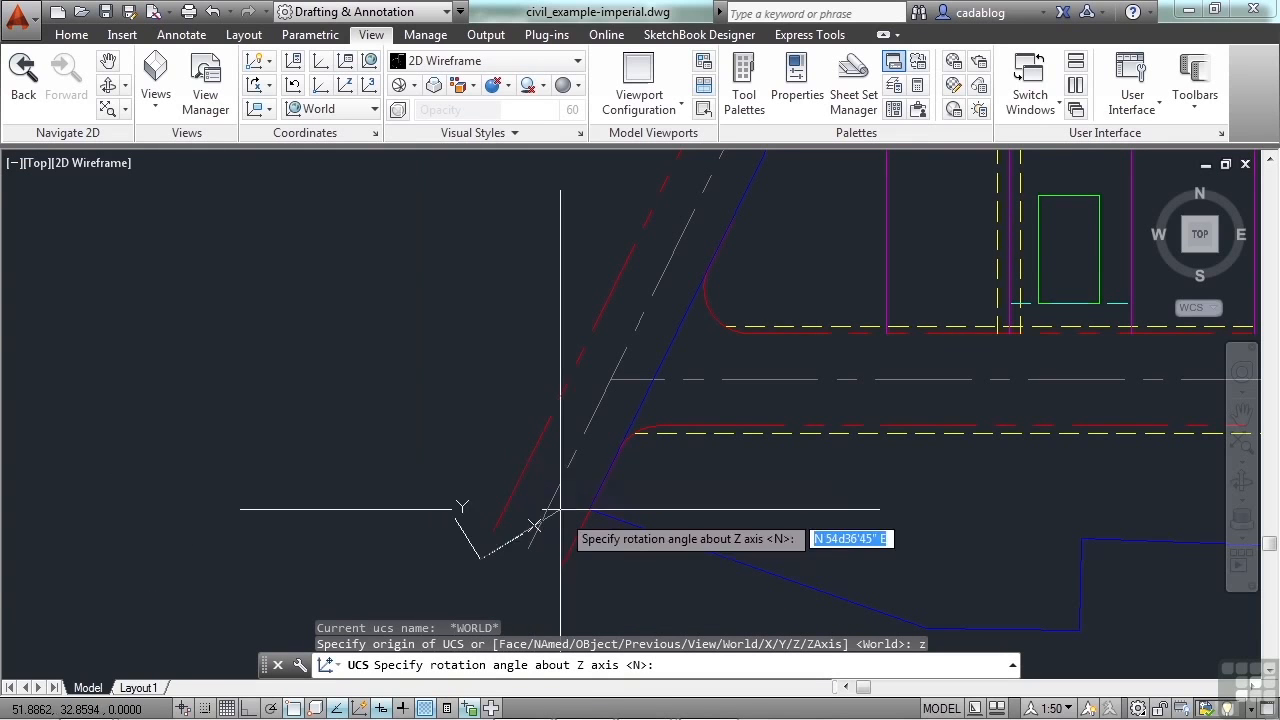
{"action": "scroll", "coordinate": [520, 432], "scroll_direction": "down", "scroll_amount": 2}
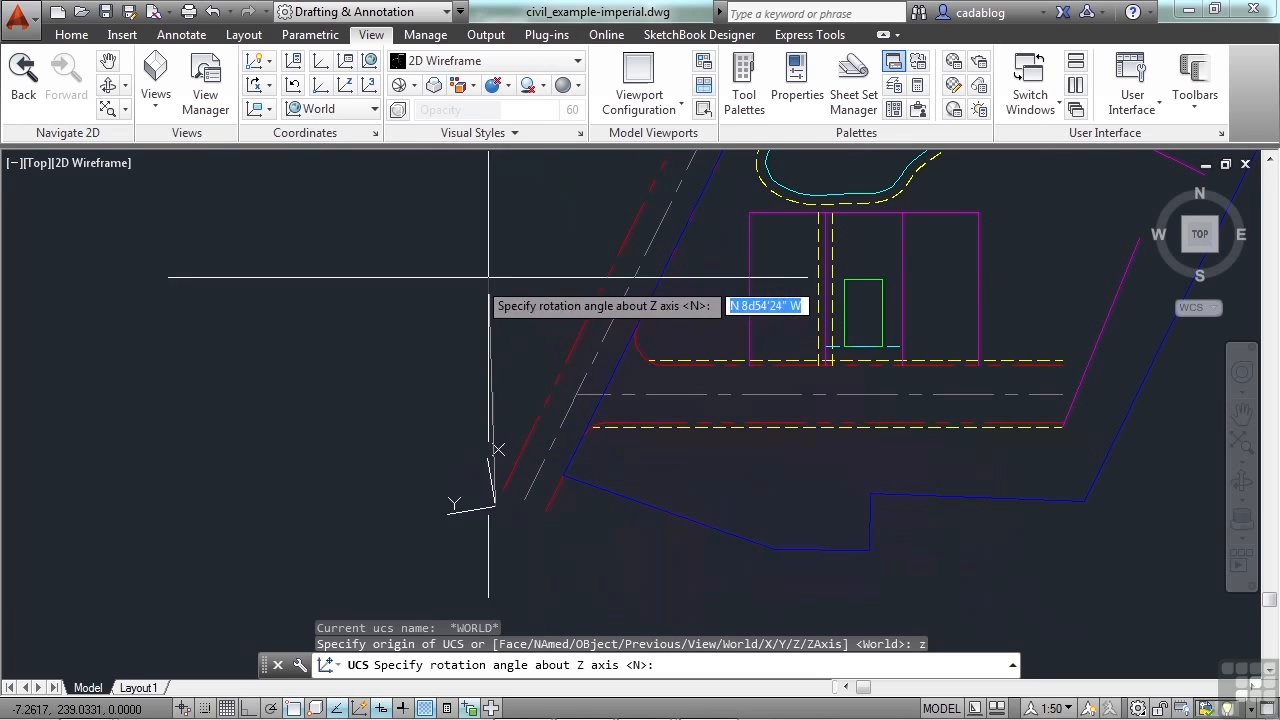
{"action": "left_click", "coordinate": [684, 297]}
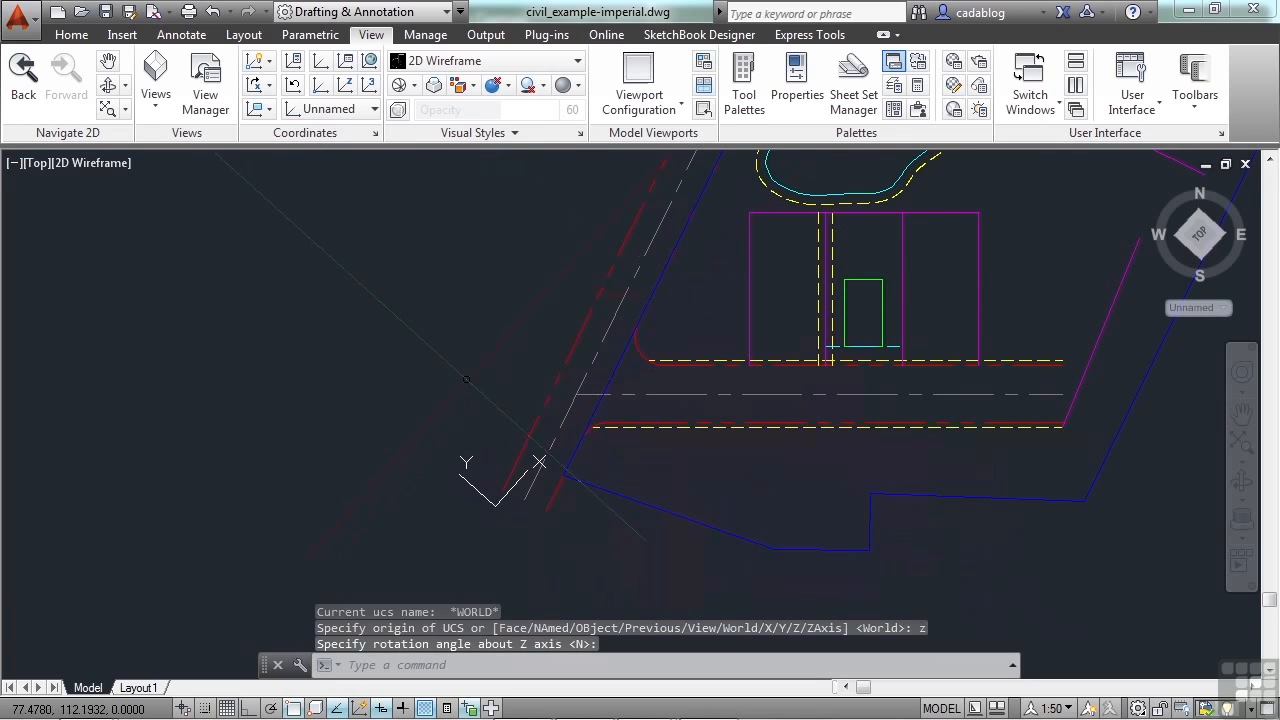
Display the plan view of the World coordinate system and return the rotated UCS to World
{"action": "type", "text": "plan"}
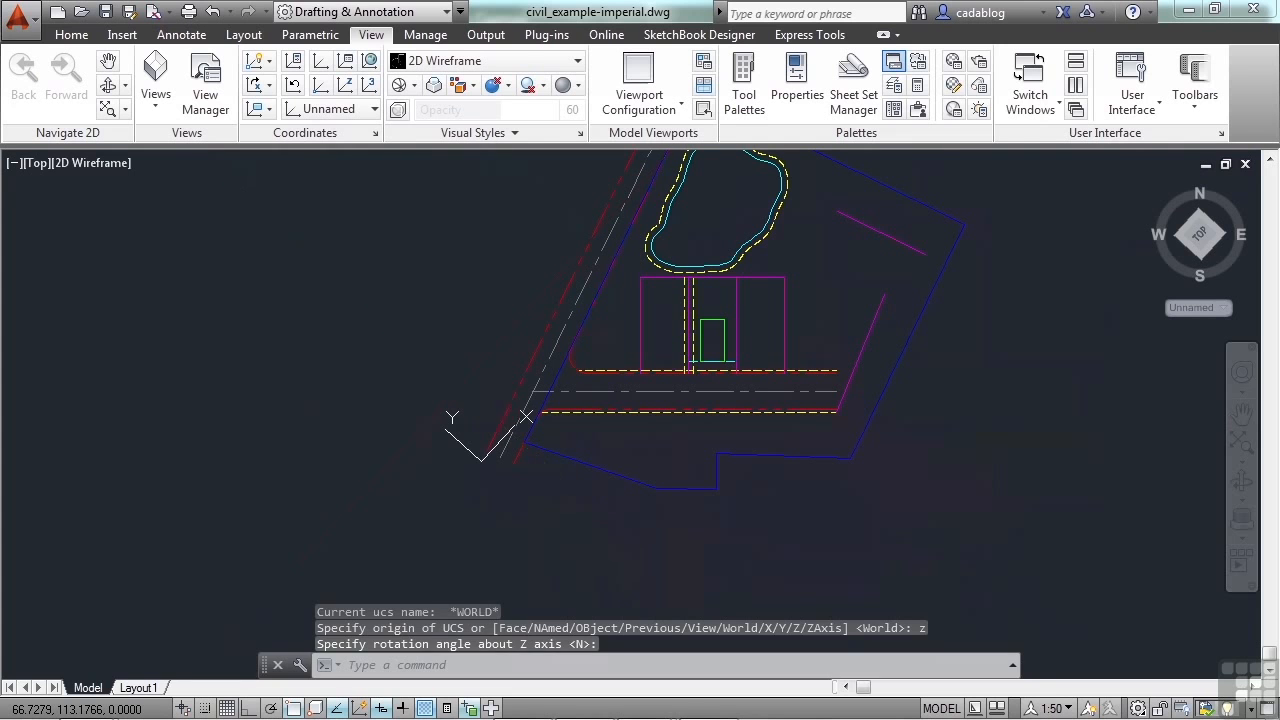
{"action": "key", "text": "Return"}
{"action": "type", "text": "w"}
{"action": "key", "text": "Return"}
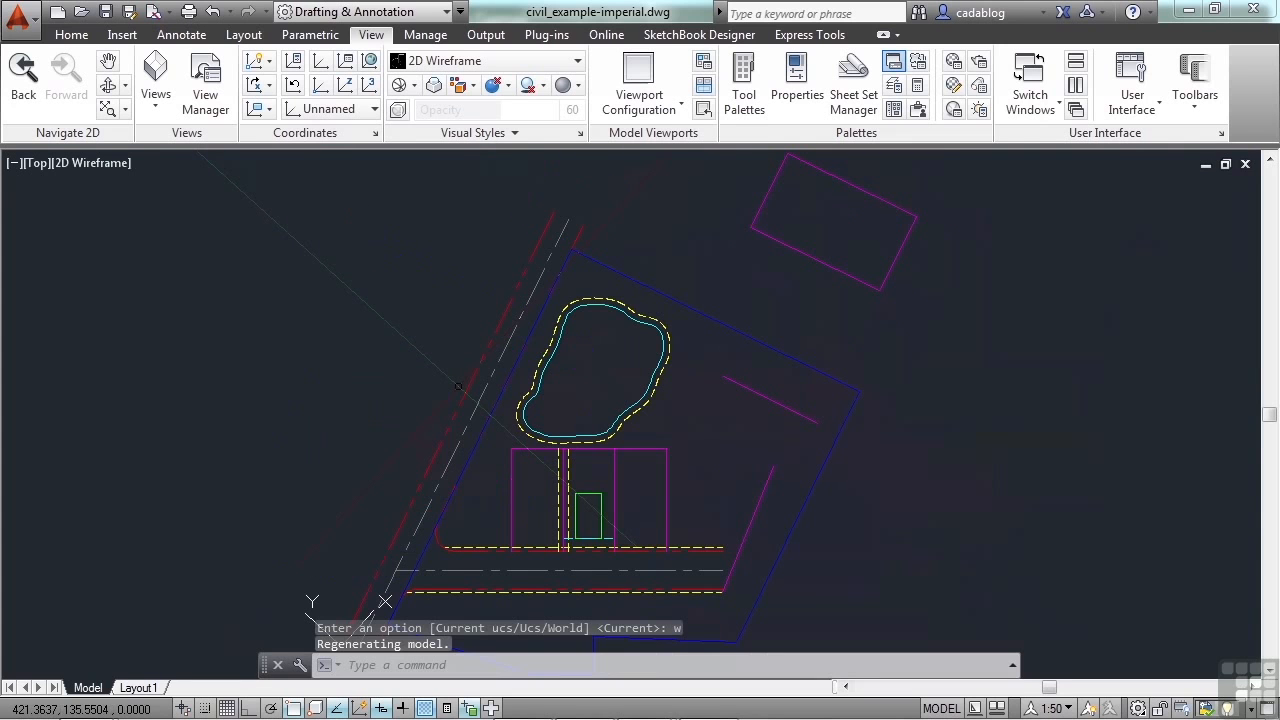
{"action": "type", "text": "ucs"}
{"action": "key", "text": "Return"}
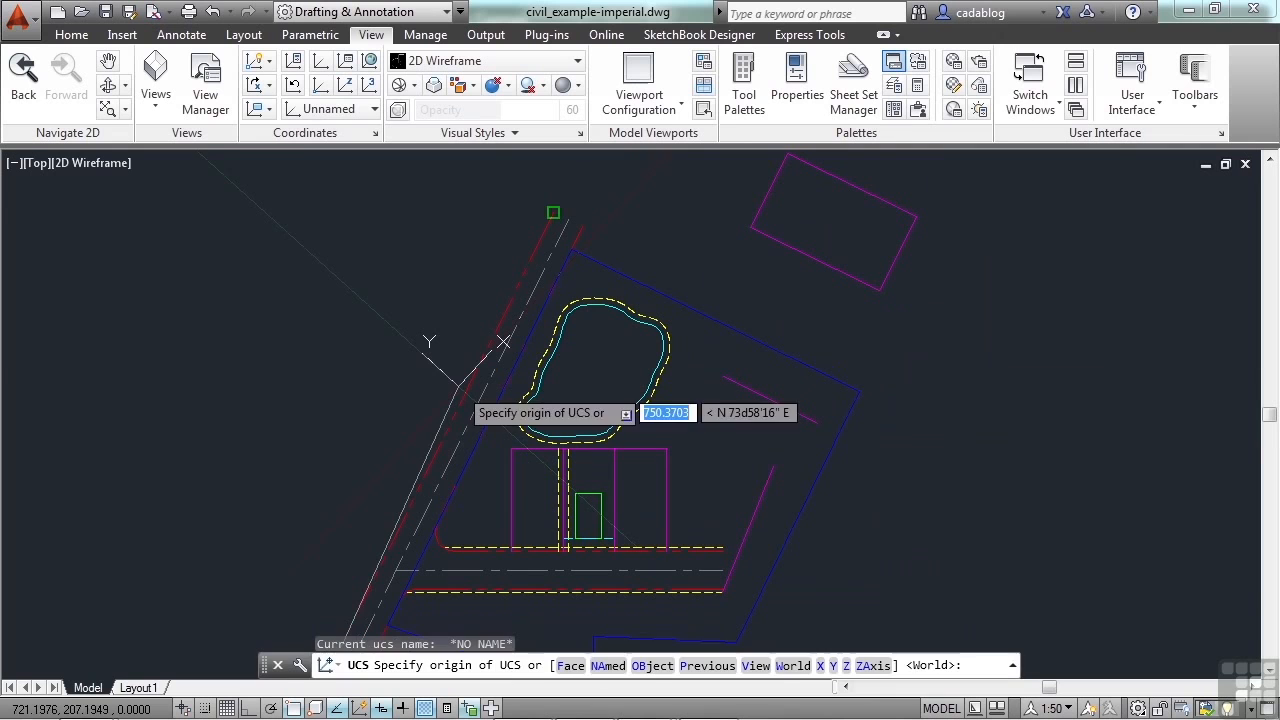
{"action": "type", "text": "w"}
{"action": "key", "text": "Return"}
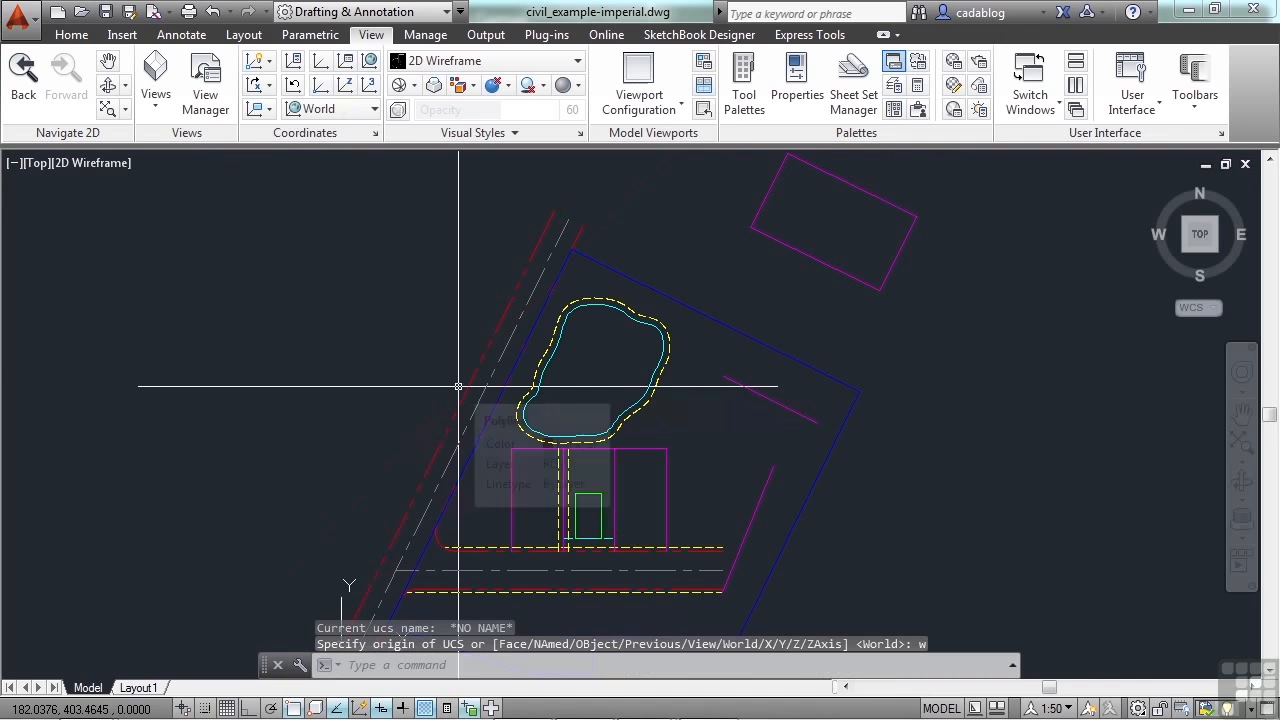
Reset the display to the World plan view with the PLAN command
{"action": "scroll", "coordinate": [455, 380], "scroll_direction": "down", "scroll_amount": 4}
{"action": "type", "text": "pla"}
{"action": "key", "text": "Return"}
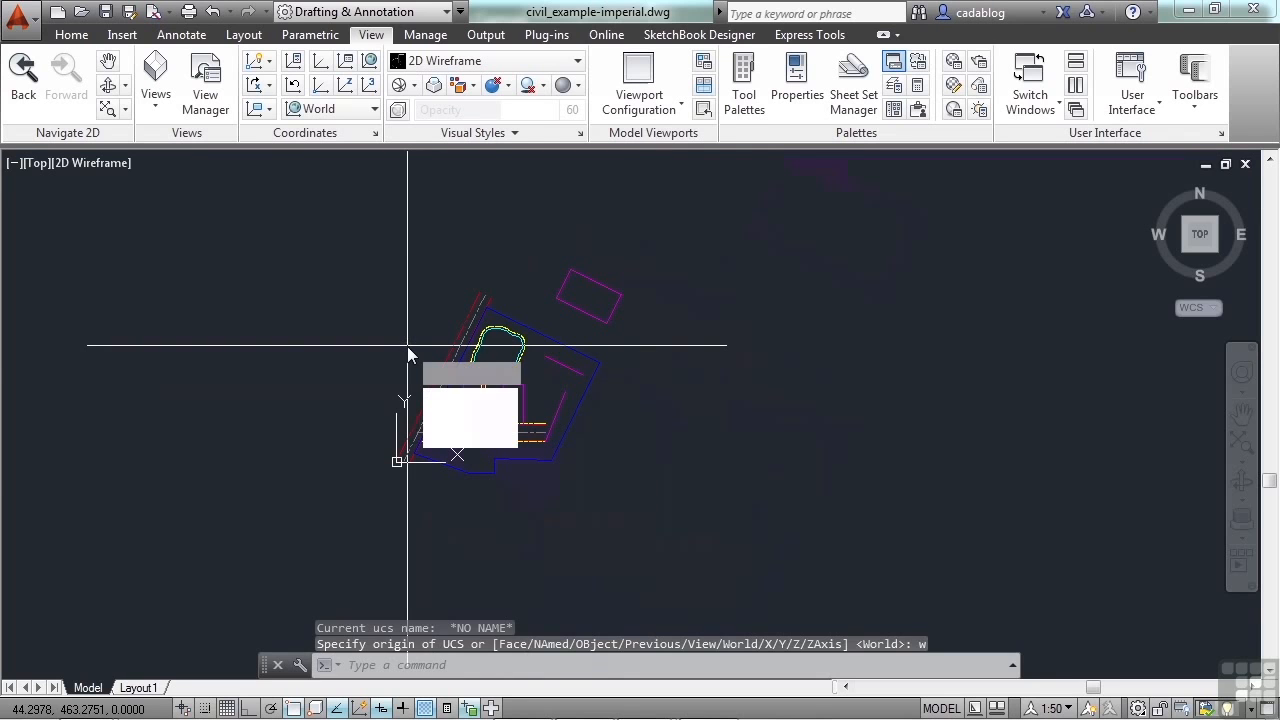
{"action": "type", "text": "w"}
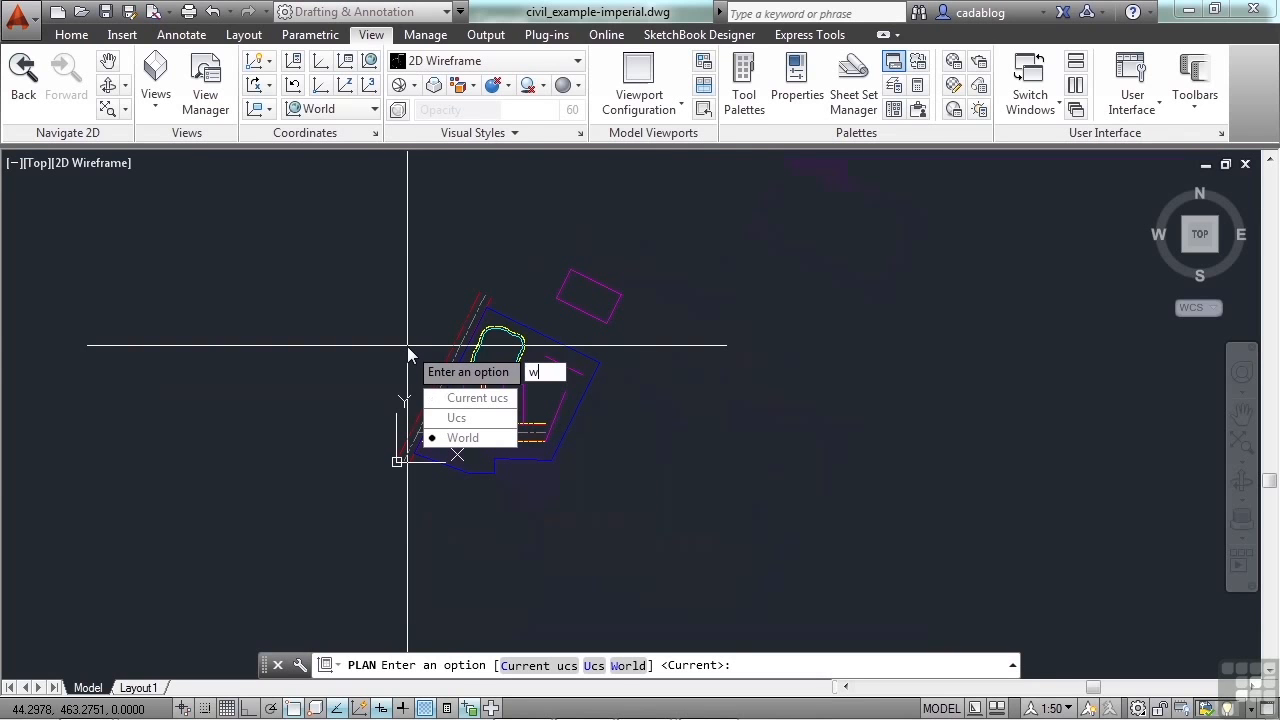
{"action": "key", "text": "Return"}
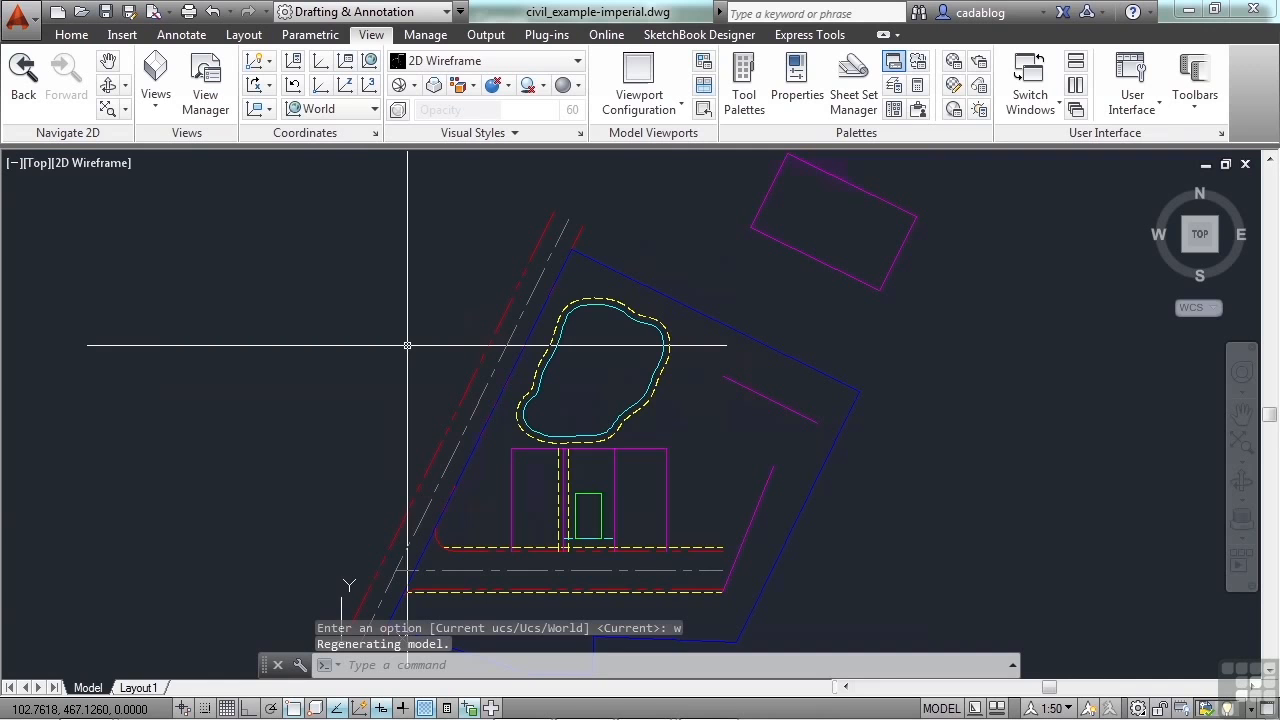
Reorient the UCS freehand by its X axis direction and its Y axis direction so that Y points north-northwest
{"action": "scroll", "coordinate": [370, 446], "scroll_direction": "down", "scroll_amount": 2}
{"action": "middle_click_drag", "start_coordinate": [370, 447], "coordinate": [505, 387]}
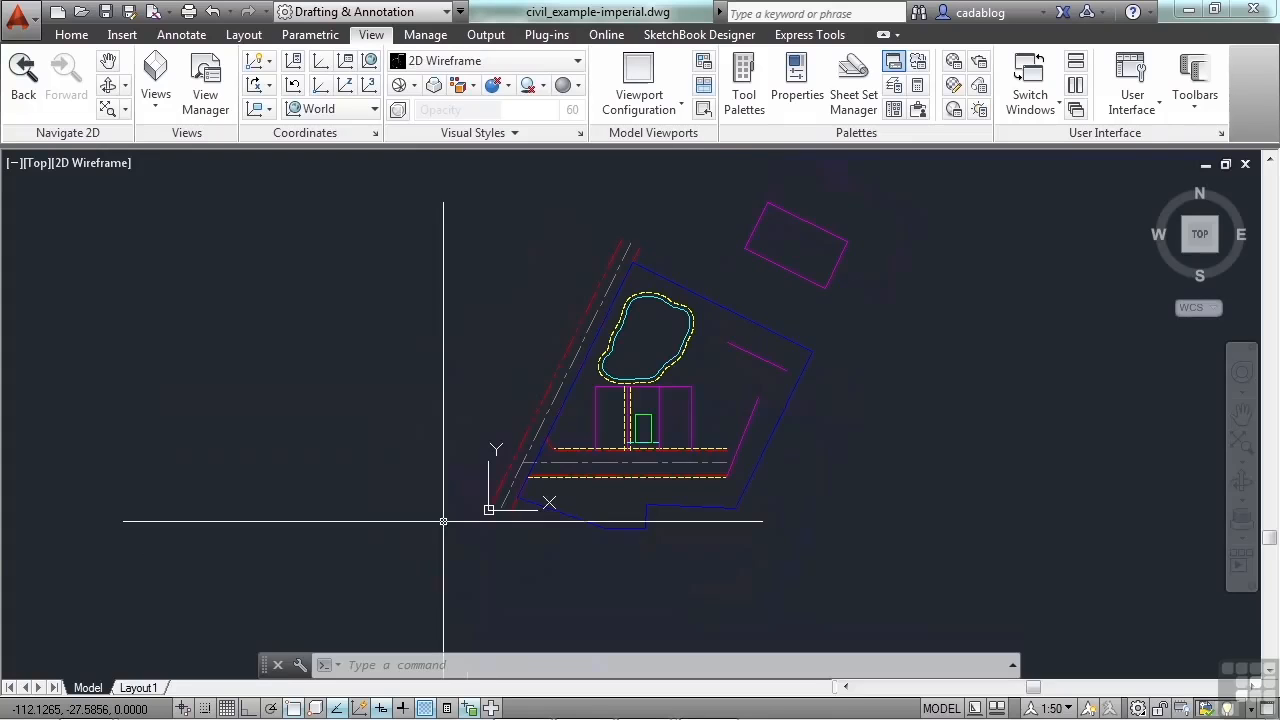
{"action": "scroll", "coordinate": [468, 535], "scroll_direction": "up", "scroll_amount": 2}
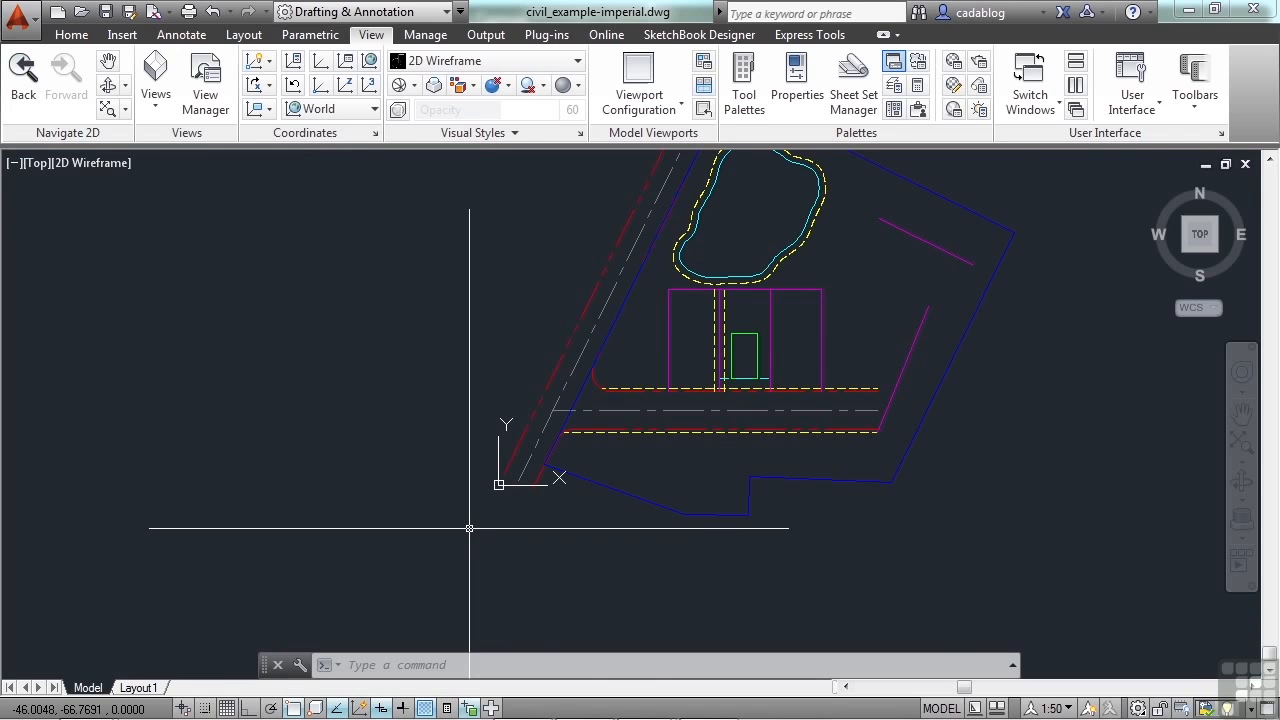
{"action": "scroll", "coordinate": [512, 490], "scroll_direction": "up", "scroll_amount": 4}
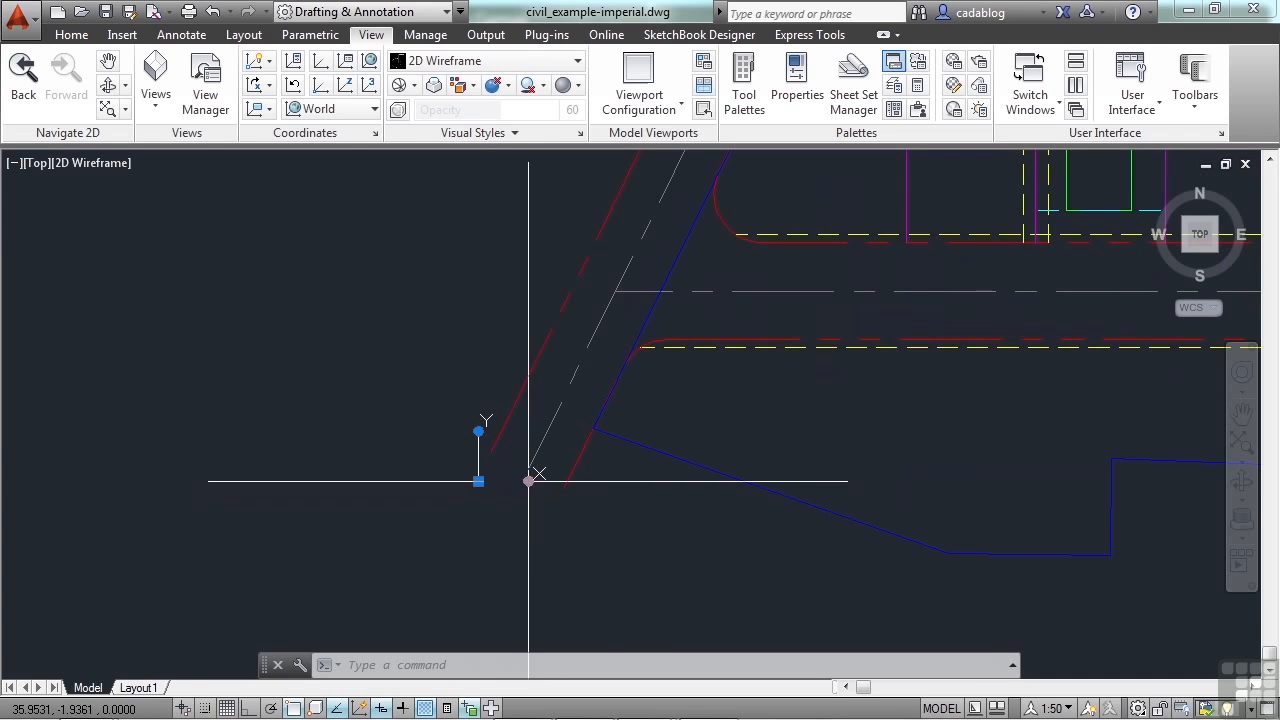
{"action": "mouse_move", "coordinate": [529, 482]}
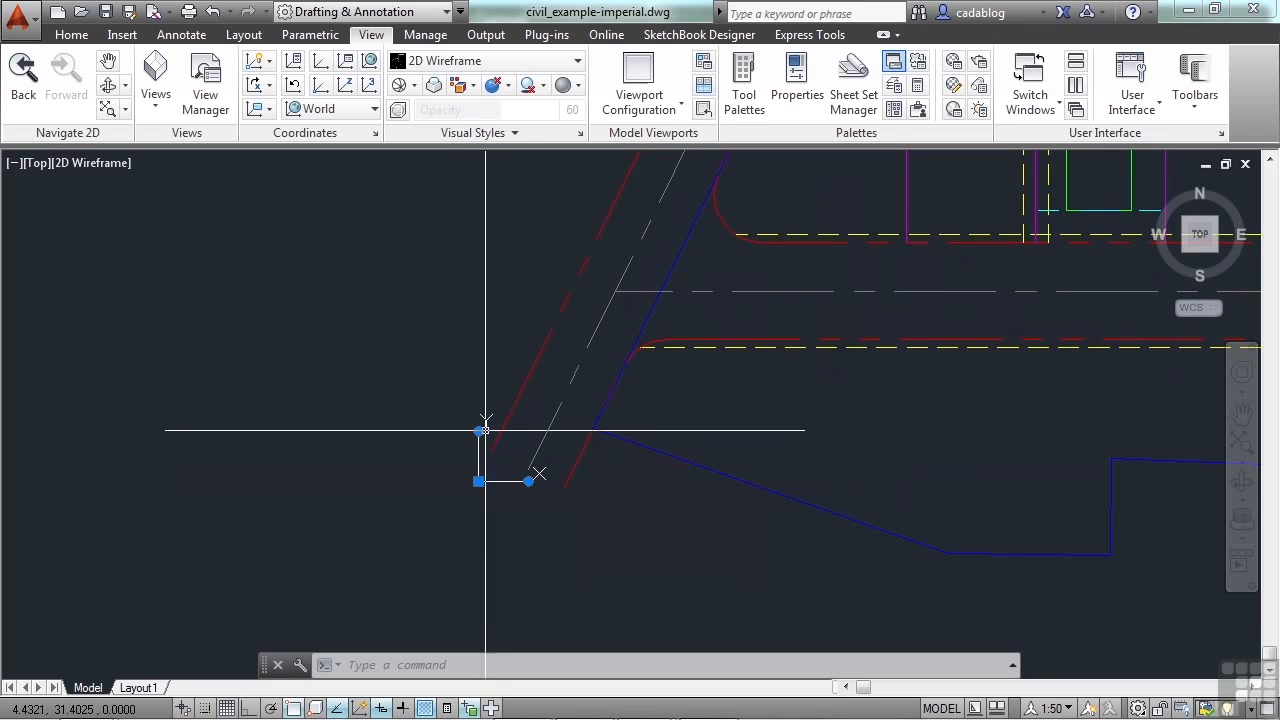
{"action": "mouse_move", "coordinate": [478, 431]}
{"action": "left_click", "coordinate": [529, 481]}
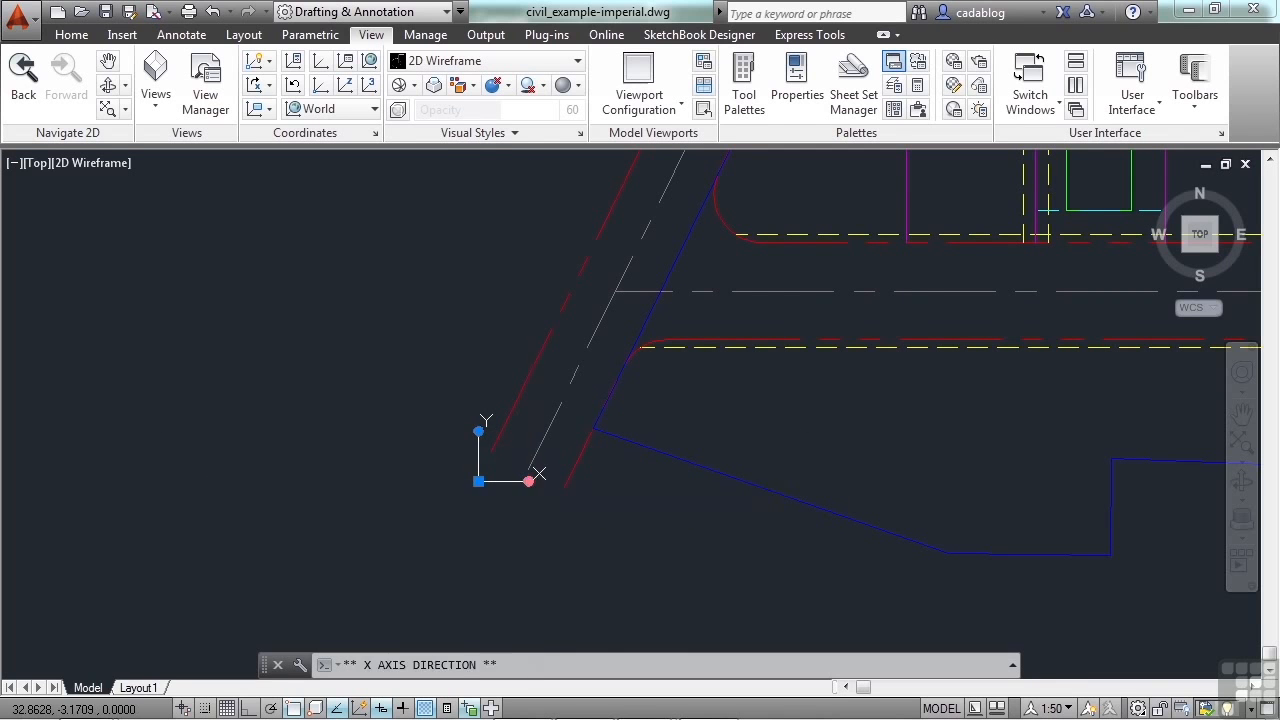
{"action": "left_click", "coordinate": [423, 414]}
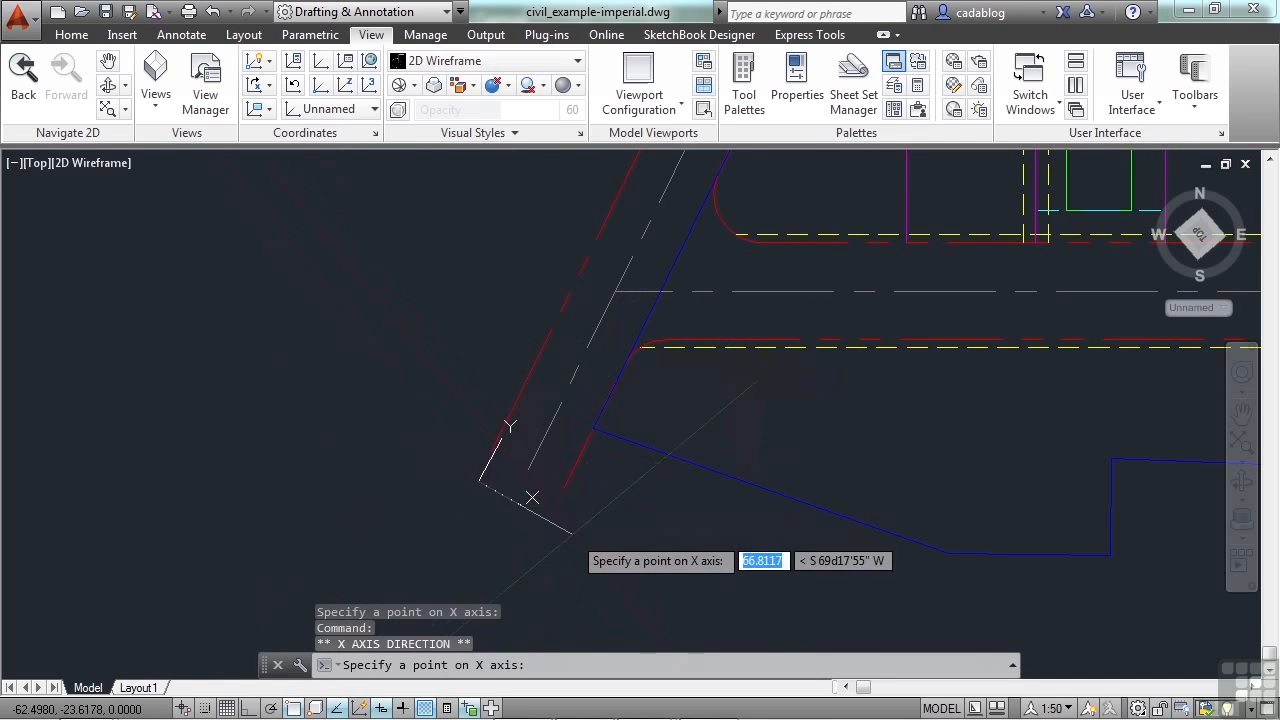
{"action": "left_click", "coordinate": [555, 538]}
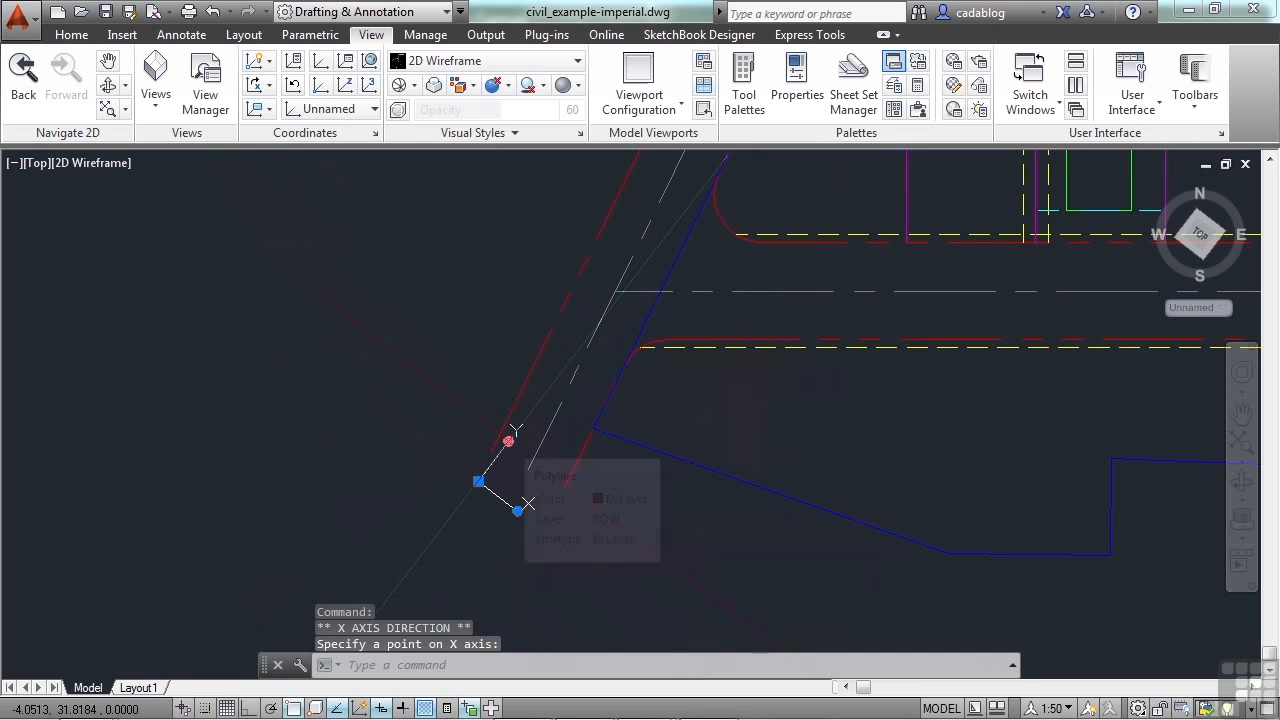
{"action": "left_click", "coordinate": [509, 441]}
{"action": "left_click", "coordinate": [537, 461]}
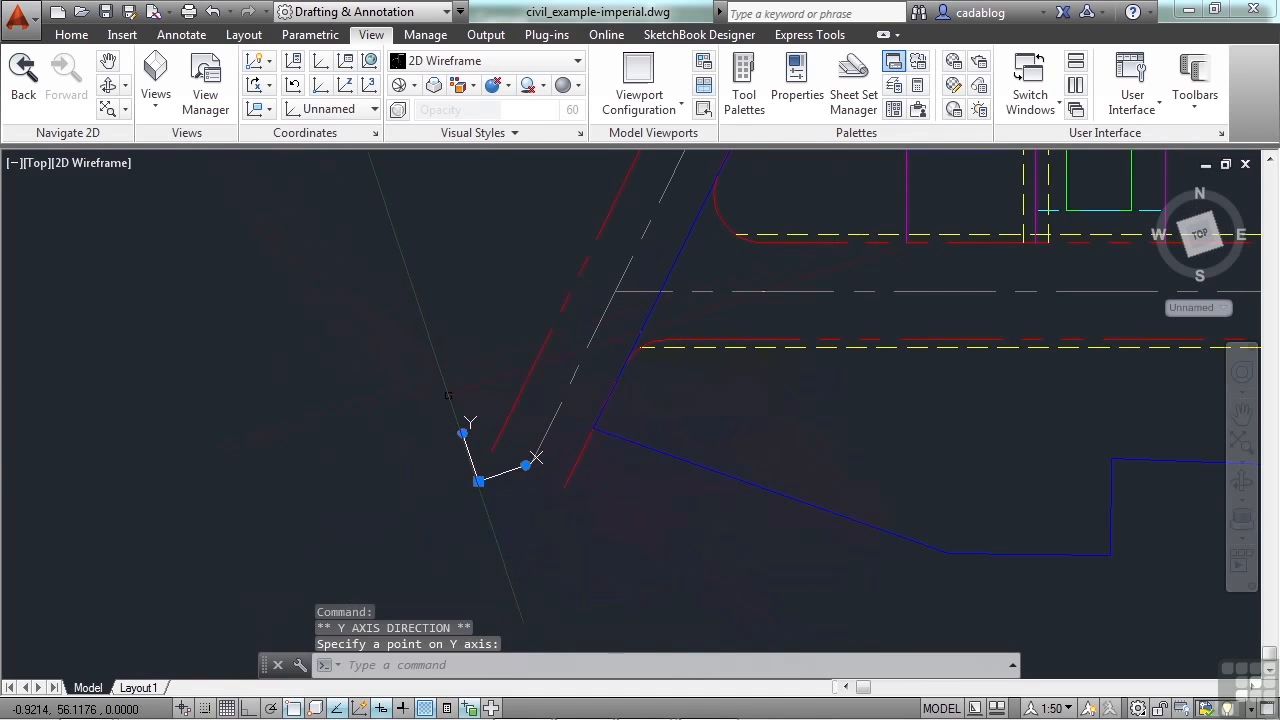
Move the rotated UCS with Move and Align to a point inside the property, south of the horizontal road
{"action": "mouse_move", "coordinate": [528, 472]}
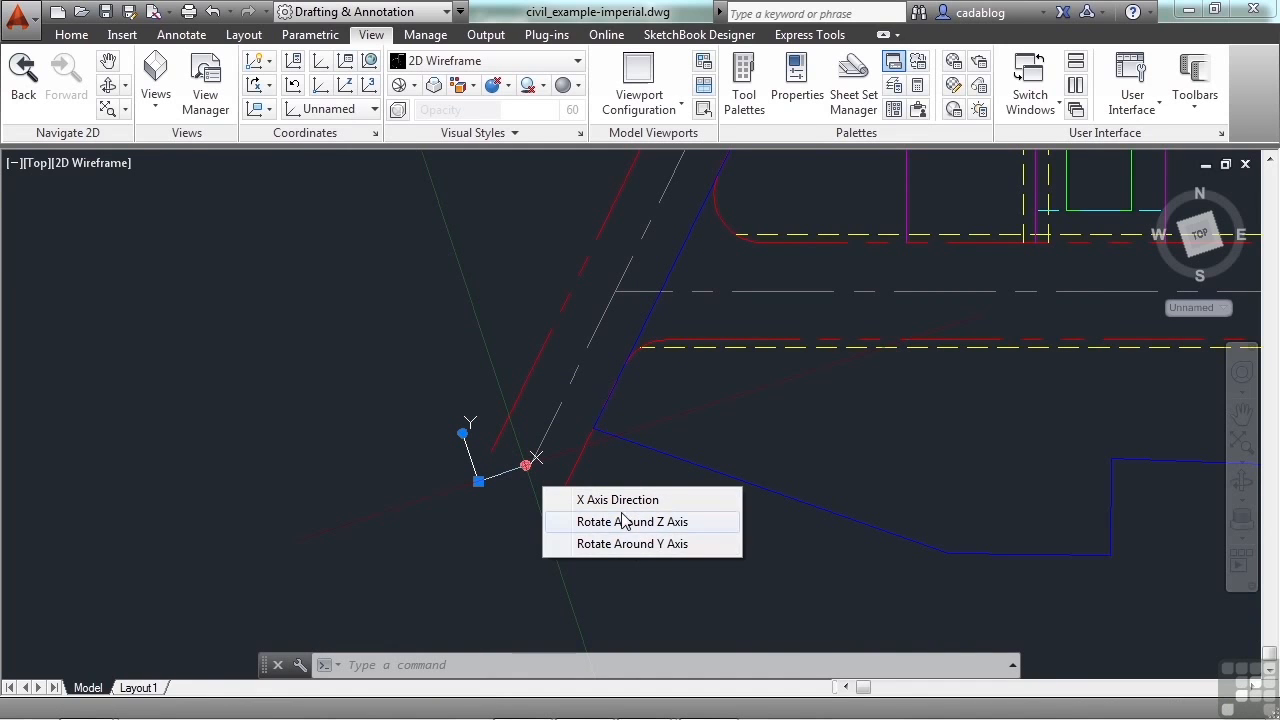
{"action": "mouse_move", "coordinate": [478, 482]}
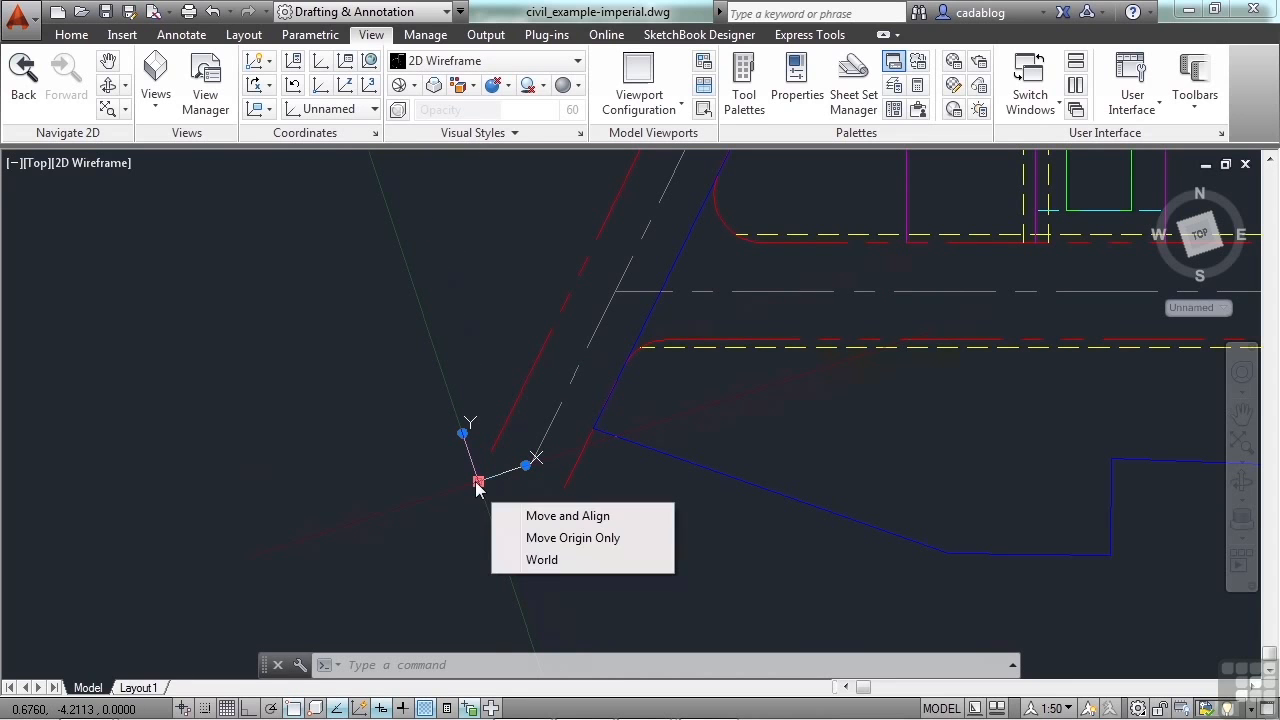
{"action": "left_click", "coordinate": [545, 516]}
{"action": "left_click", "coordinate": [887, 392]}
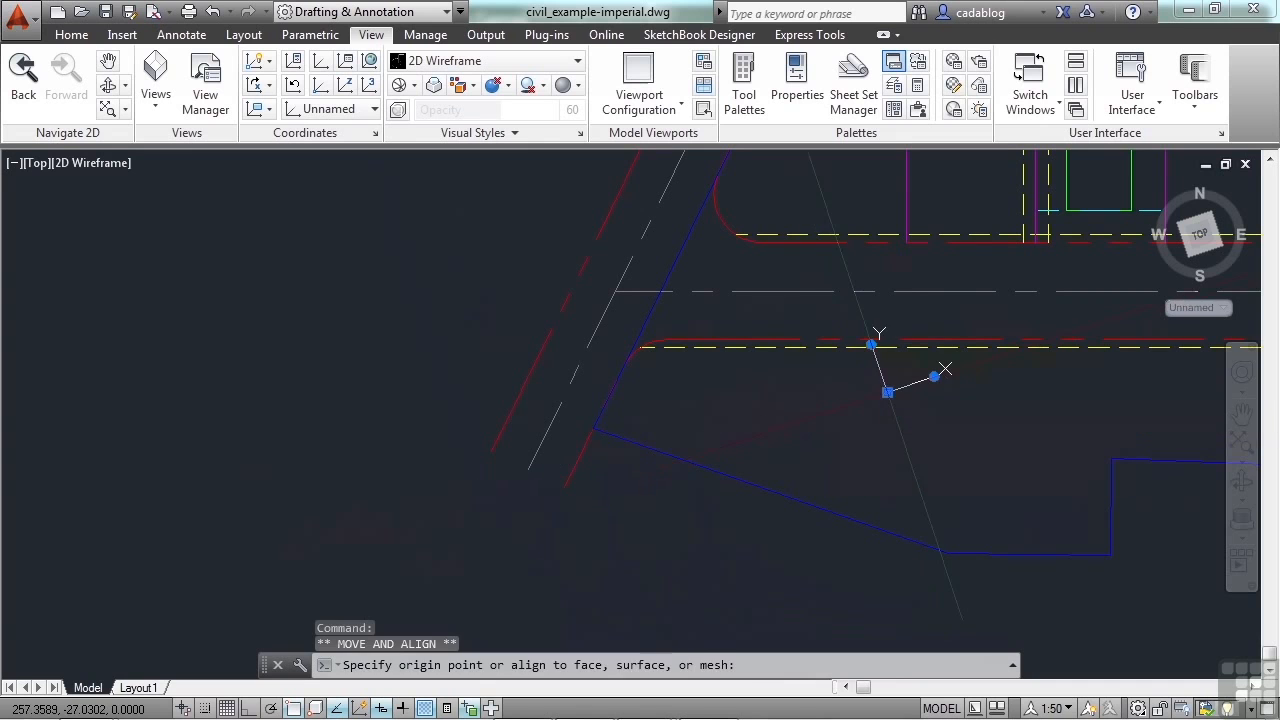
Relocate the UCS with Move Origin Only to a point just south of the property's southwest corner
{"action": "mouse_move", "coordinate": [888, 395]}
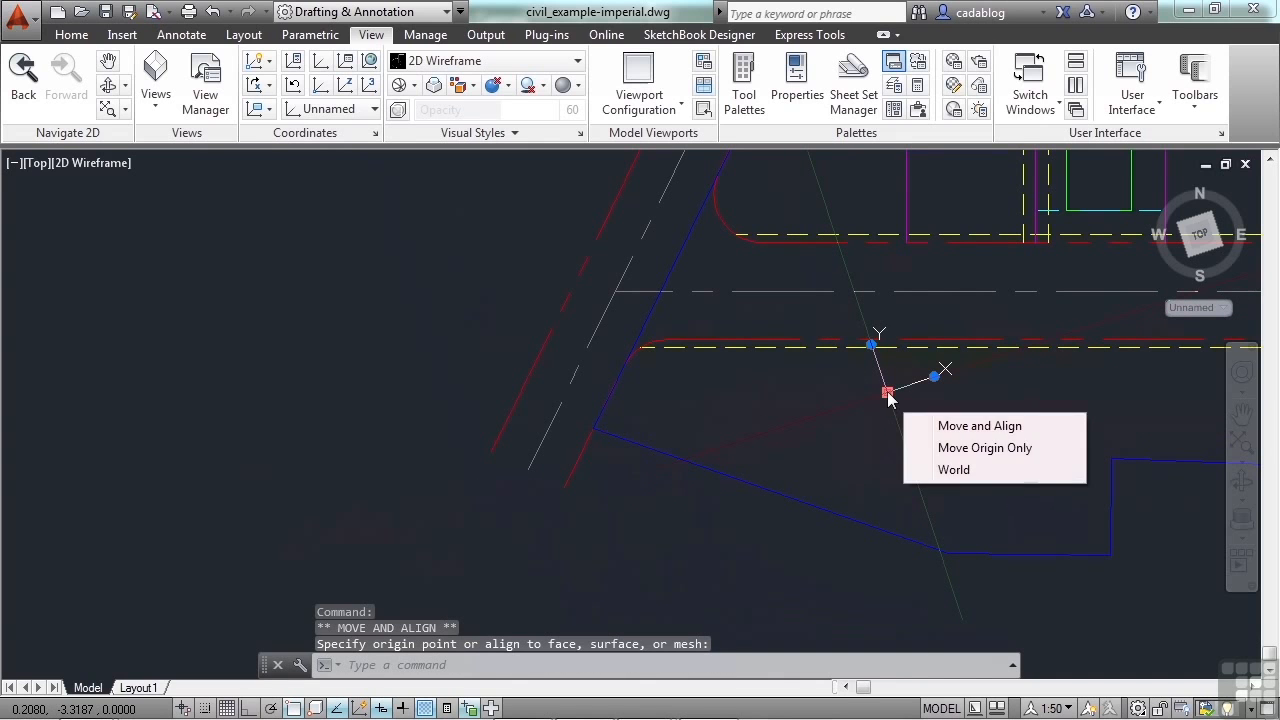
{"action": "left_click", "coordinate": [962, 449]}
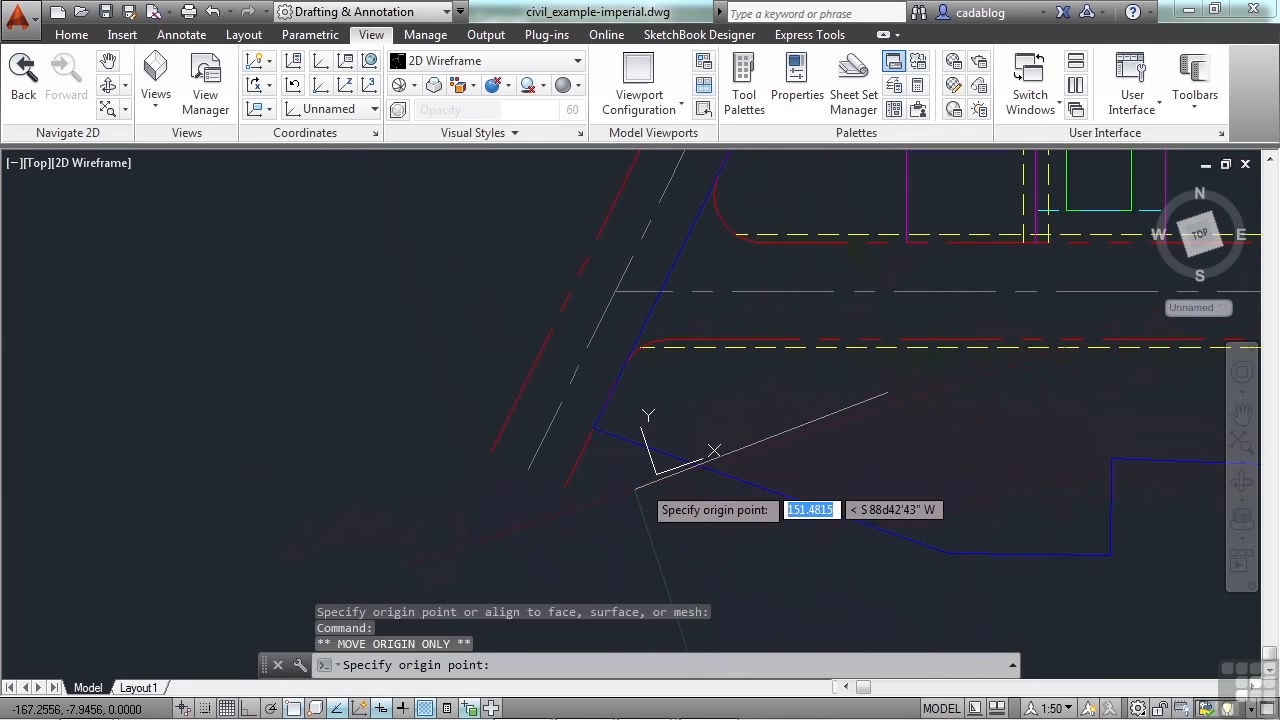
{"action": "mouse_move", "coordinate": [597, 513]}
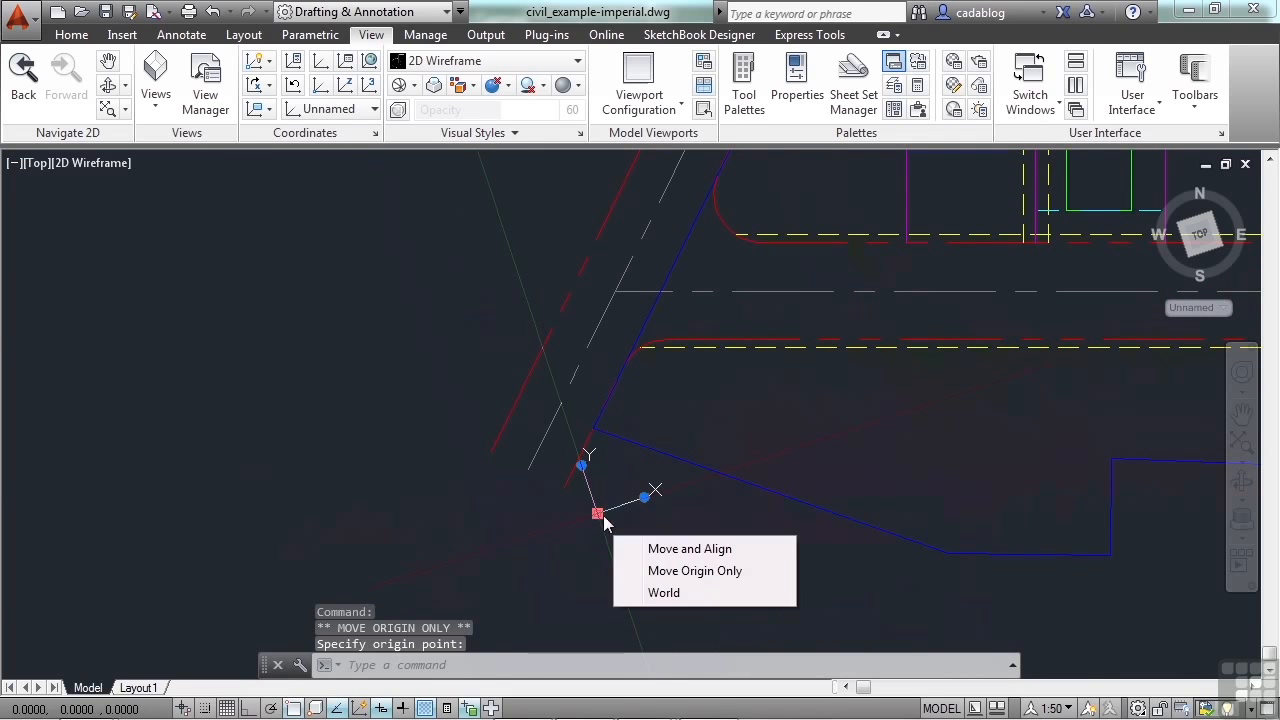
Use Move and Align again to place the UCS origin inside the property, just south of the horizontal road
{"action": "left_click", "coordinate": [655, 549]}
{"action": "left_click", "coordinate": [775, 395]}
{"action": "mouse_move", "coordinate": [775, 395]}
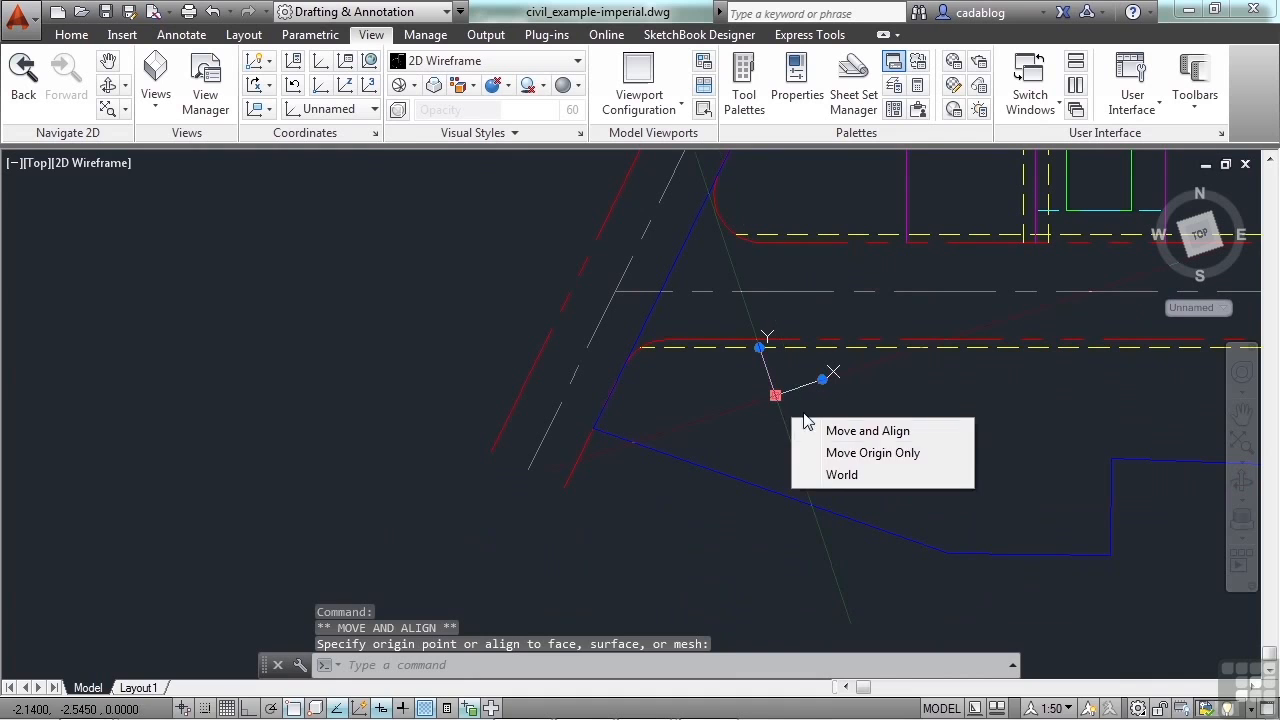
{"action": "left_click", "coordinate": [775, 395]}
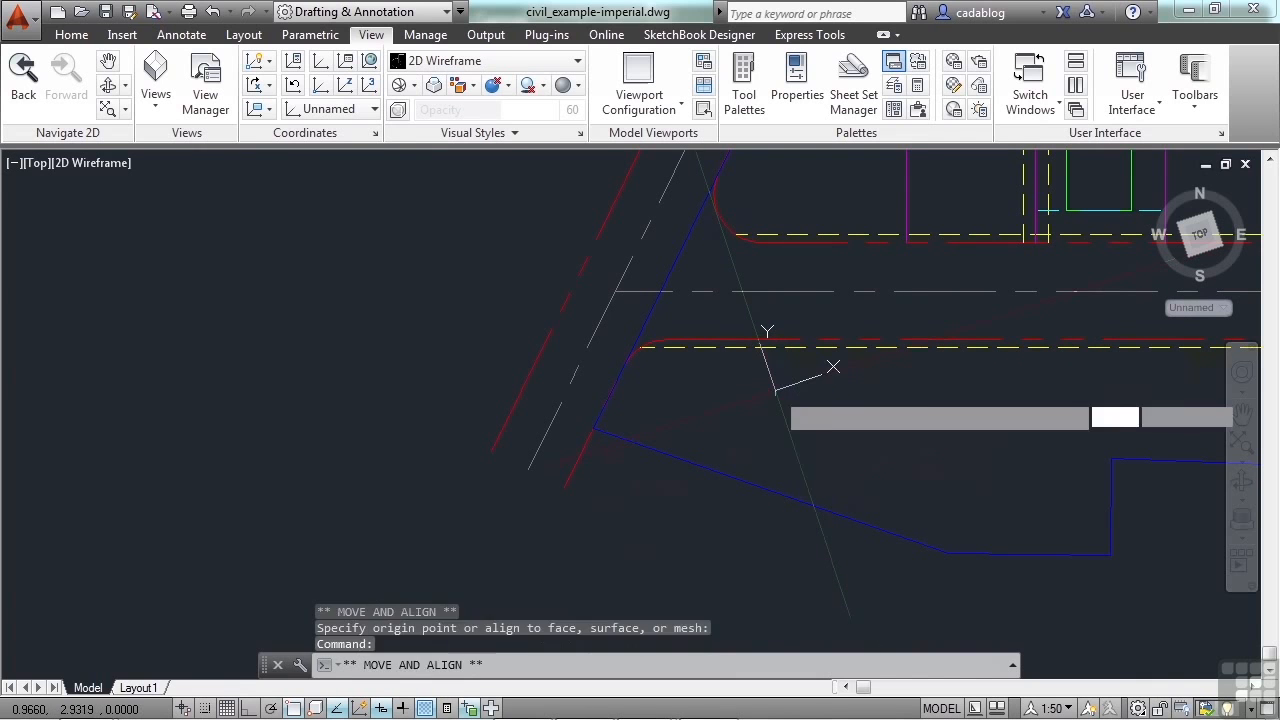
{"action": "key", "text": "Escape"}
Restore the UCS to World with the option on its origin grip
{"action": "left_click", "coordinate": [780, 397]}
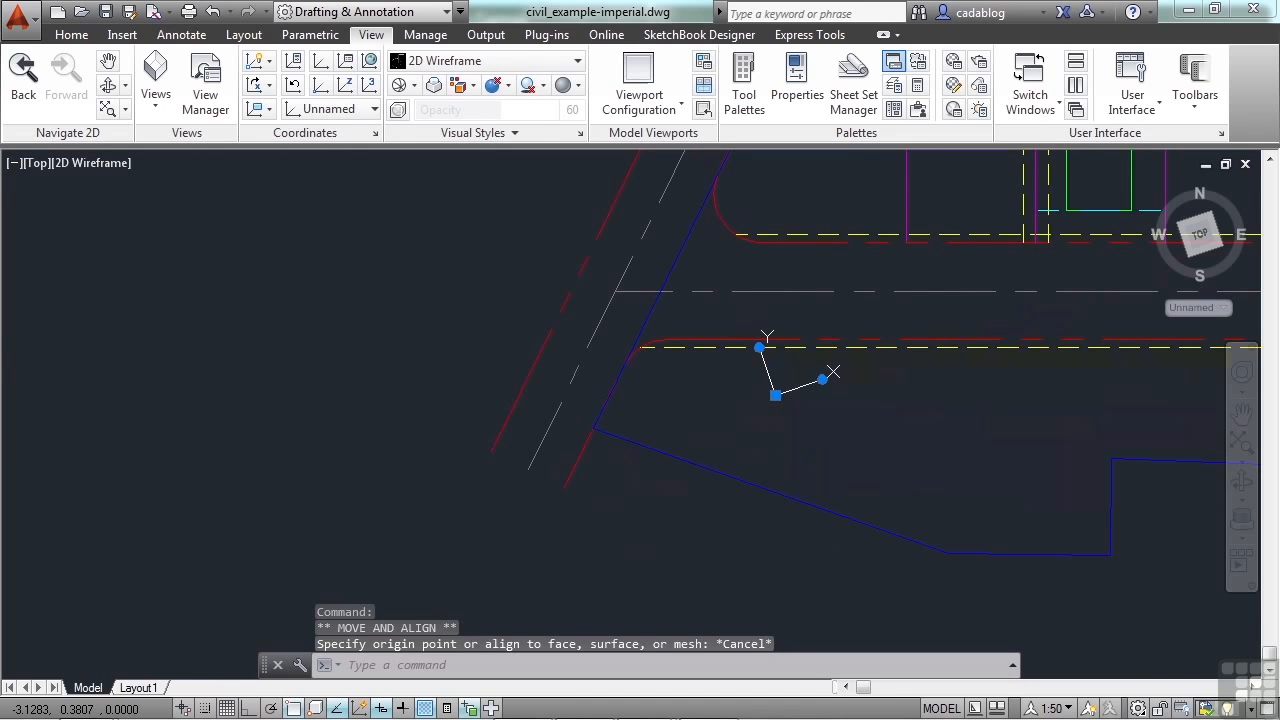
{"action": "mouse_move", "coordinate": [775, 395]}
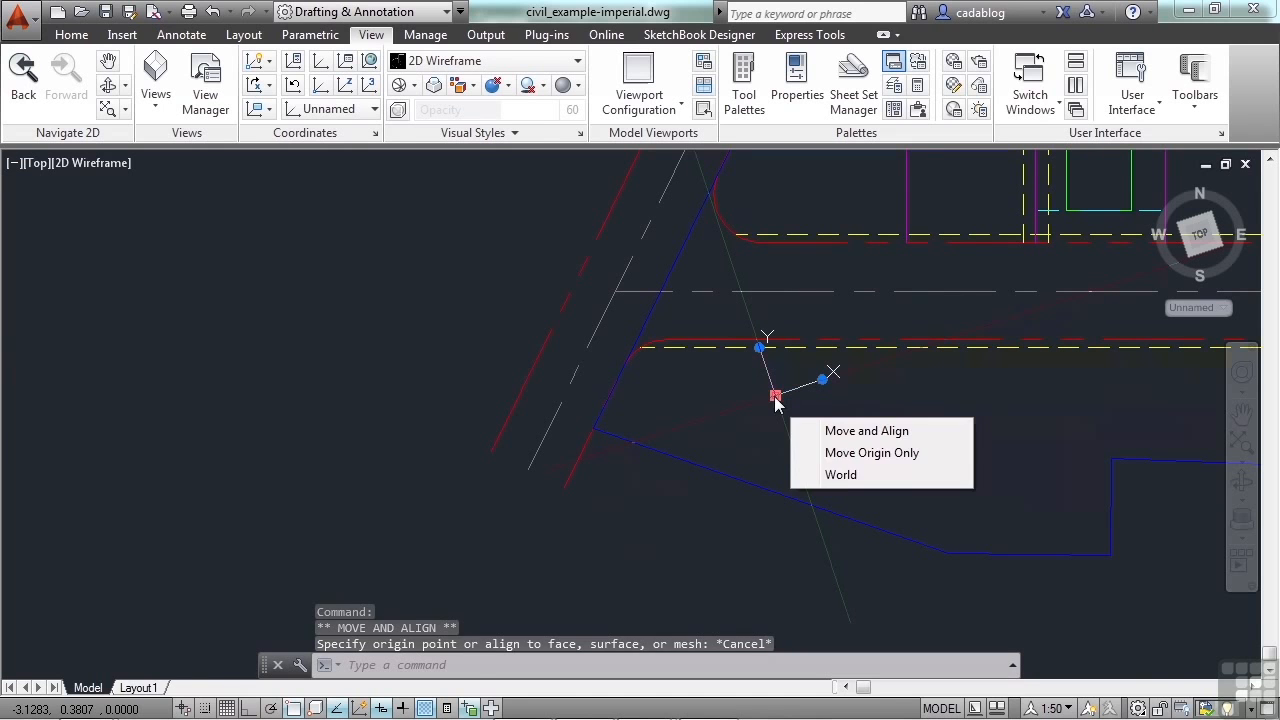
{"action": "left_click", "coordinate": [840, 476]}
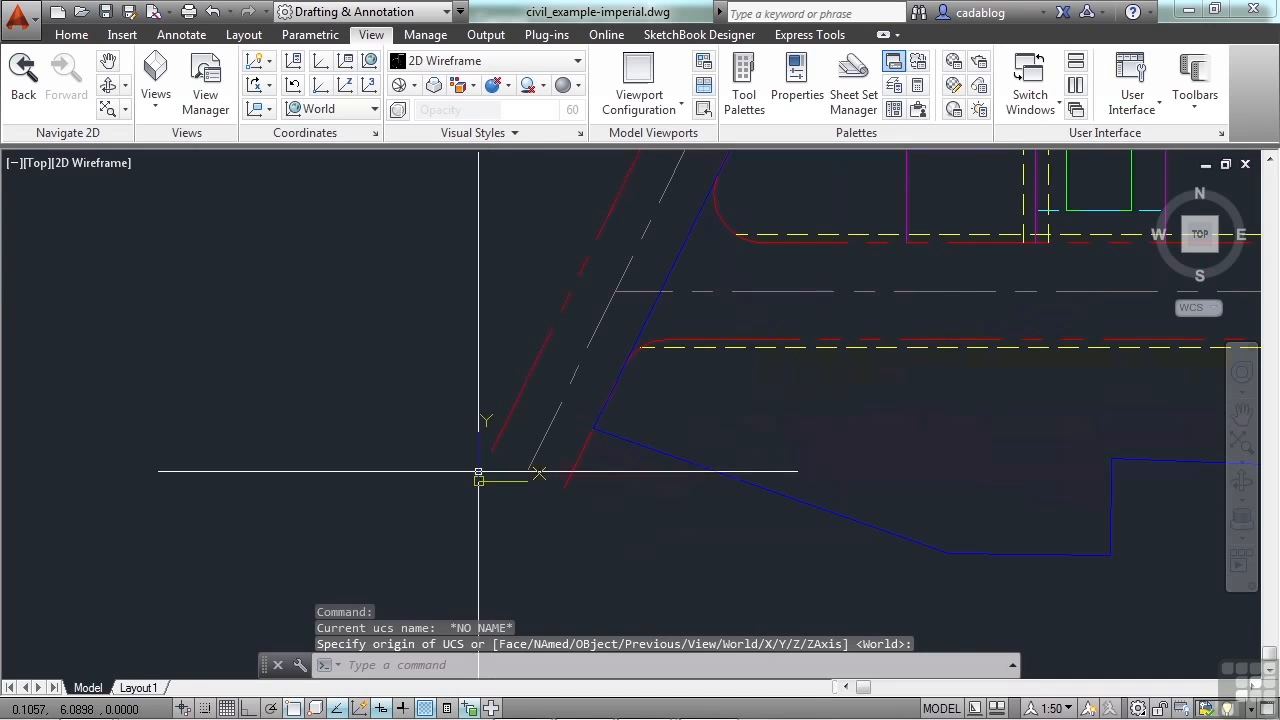
Redirect the UCS X axis freehand so that it points northeast from the World origin
{"action": "scroll", "coordinate": [480, 457], "scroll_direction": "down", "scroll_amount": 2}
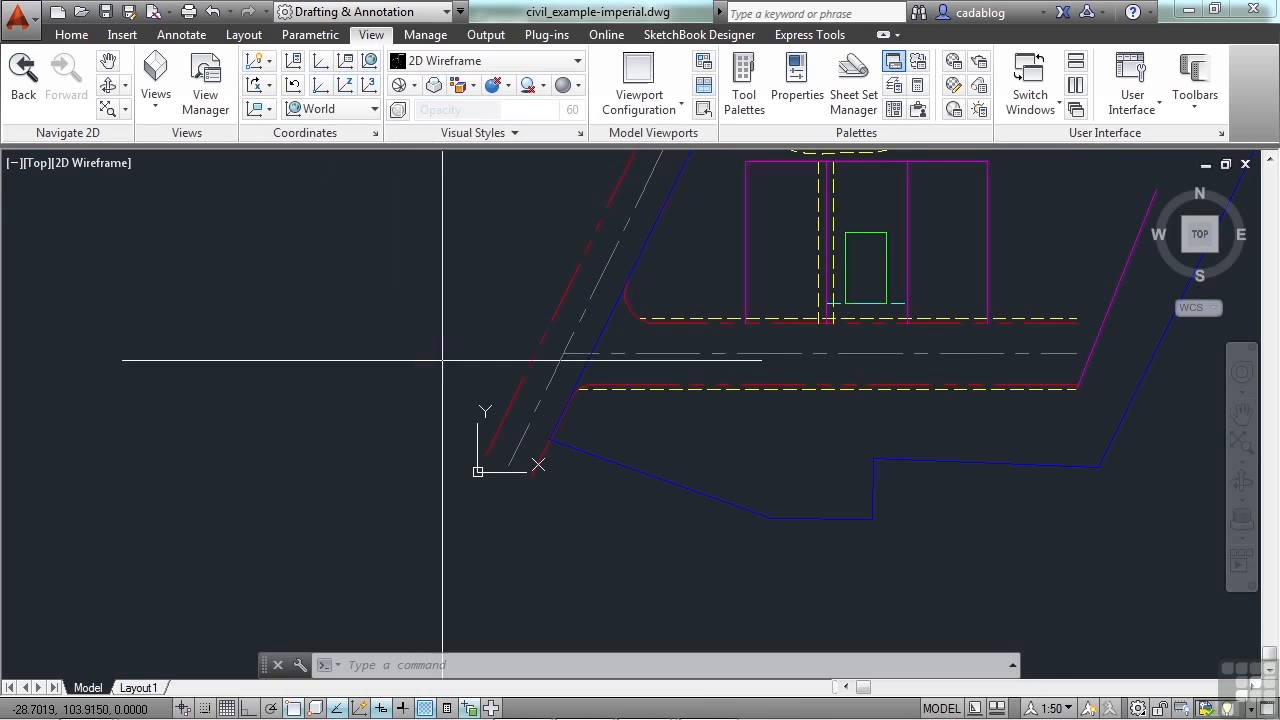
{"action": "left_click", "coordinate": [517, 472]}
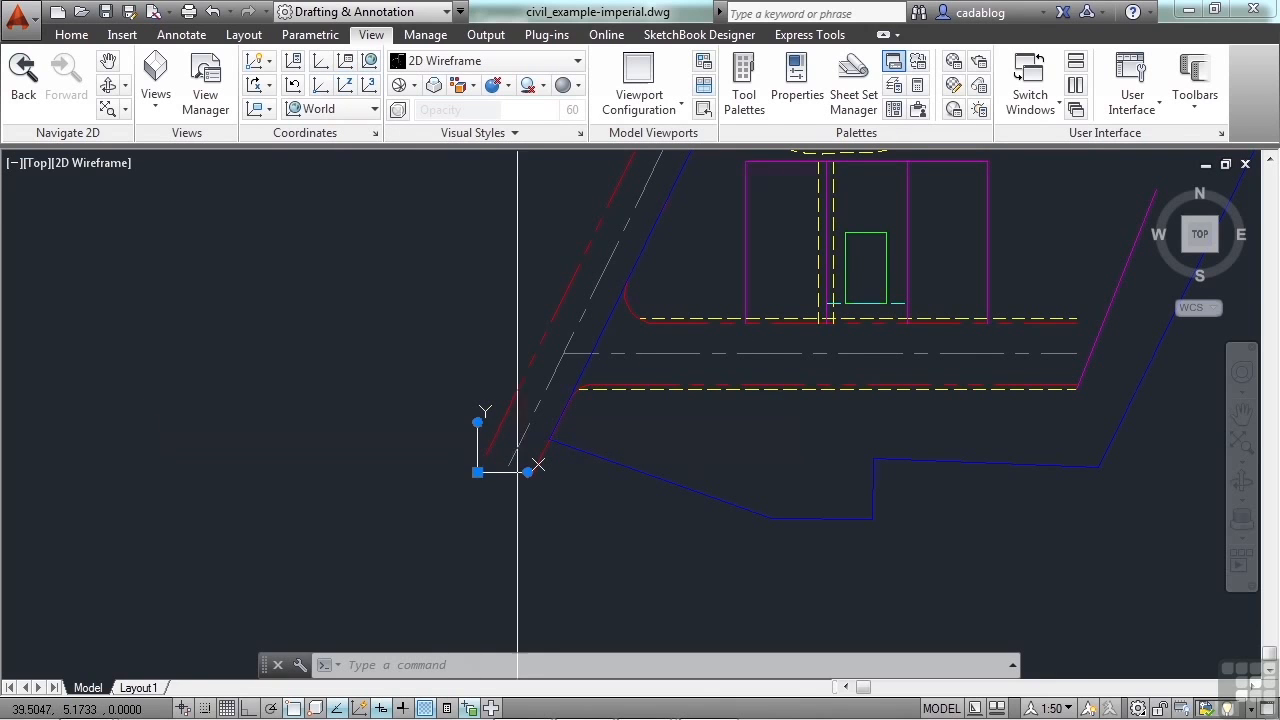
{"action": "key", "text": "Escape"}
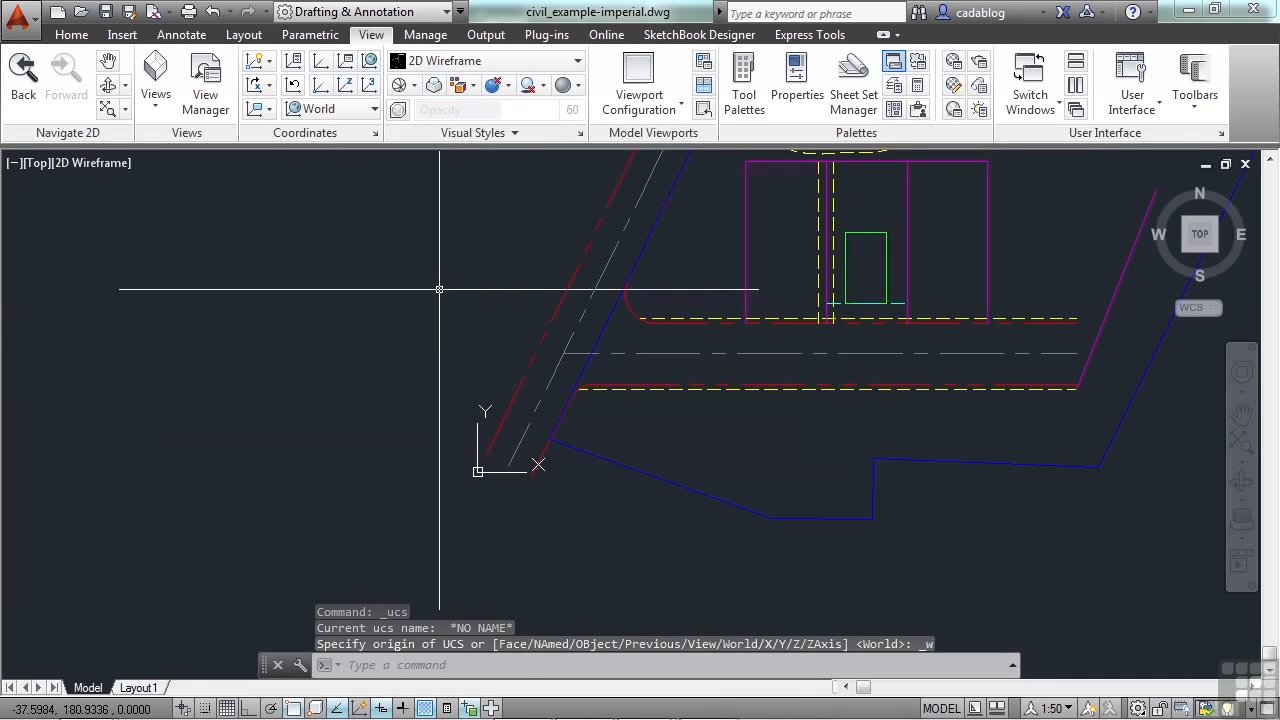
{"action": "left_click", "coordinate": [498, 436]}
{"action": "left_click", "coordinate": [531, 476]}
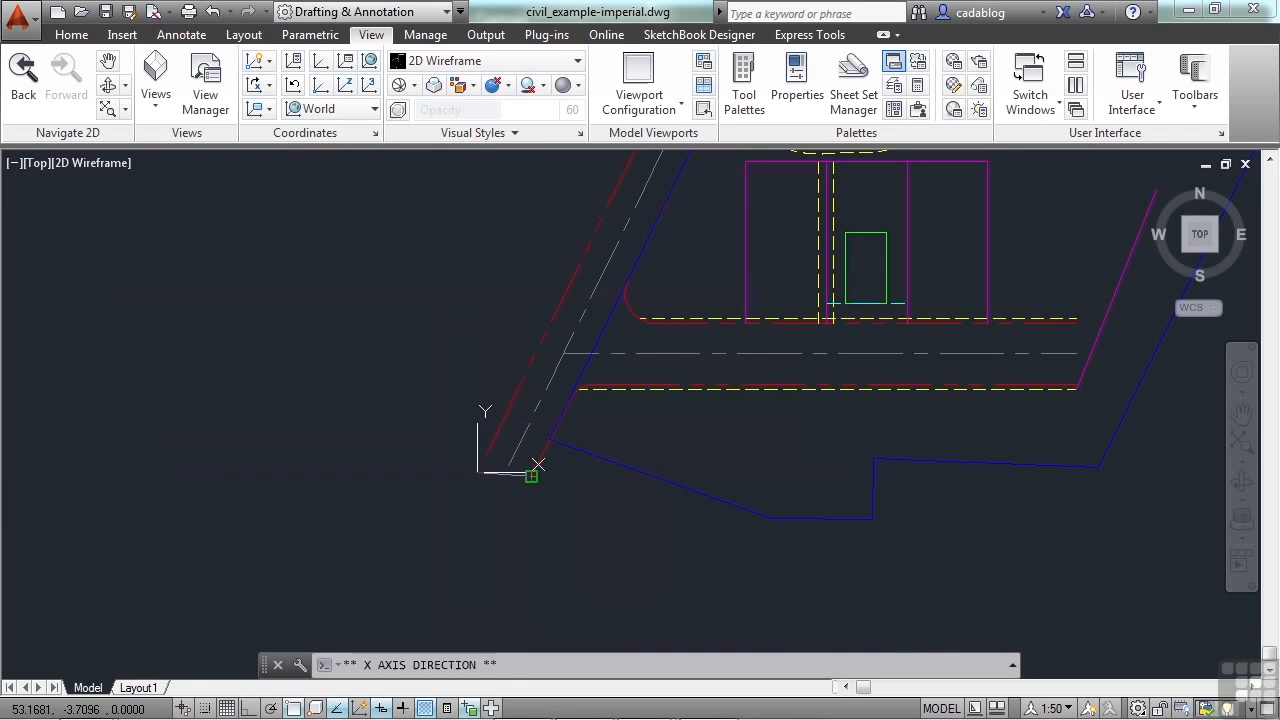
{"action": "left_click", "coordinate": [523, 431]}
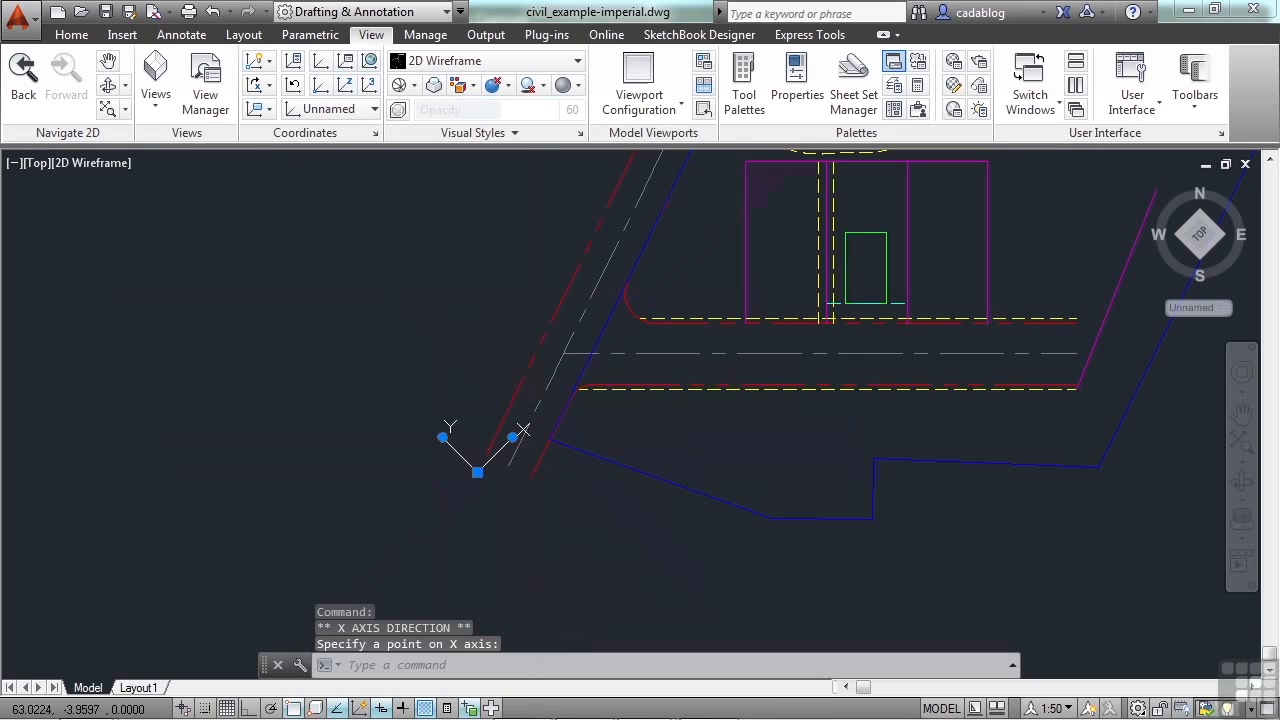
Try out the 2D and 3D styles, icon size and line width in the UCS icon properties and discard the changes
{"action": "scroll", "coordinate": [498, 454], "scroll_direction": "up", "scroll_amount": 3}
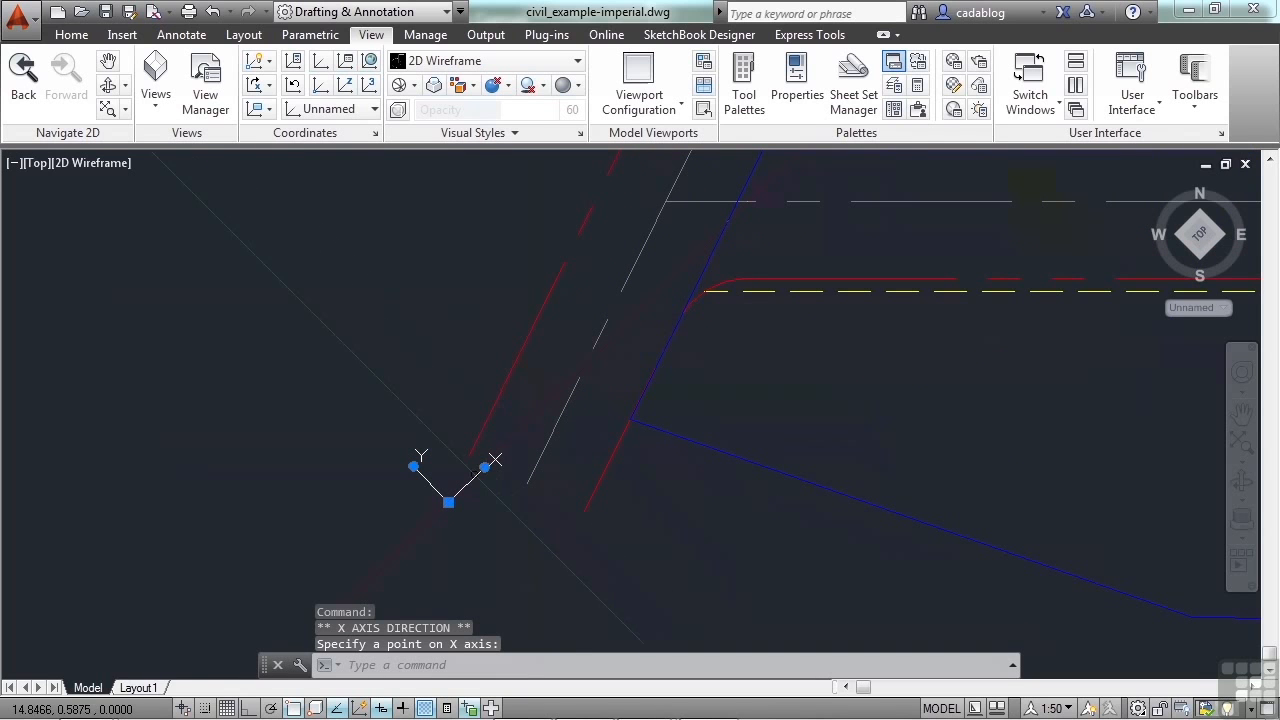
{"action": "right_click", "coordinate": [474, 487]}
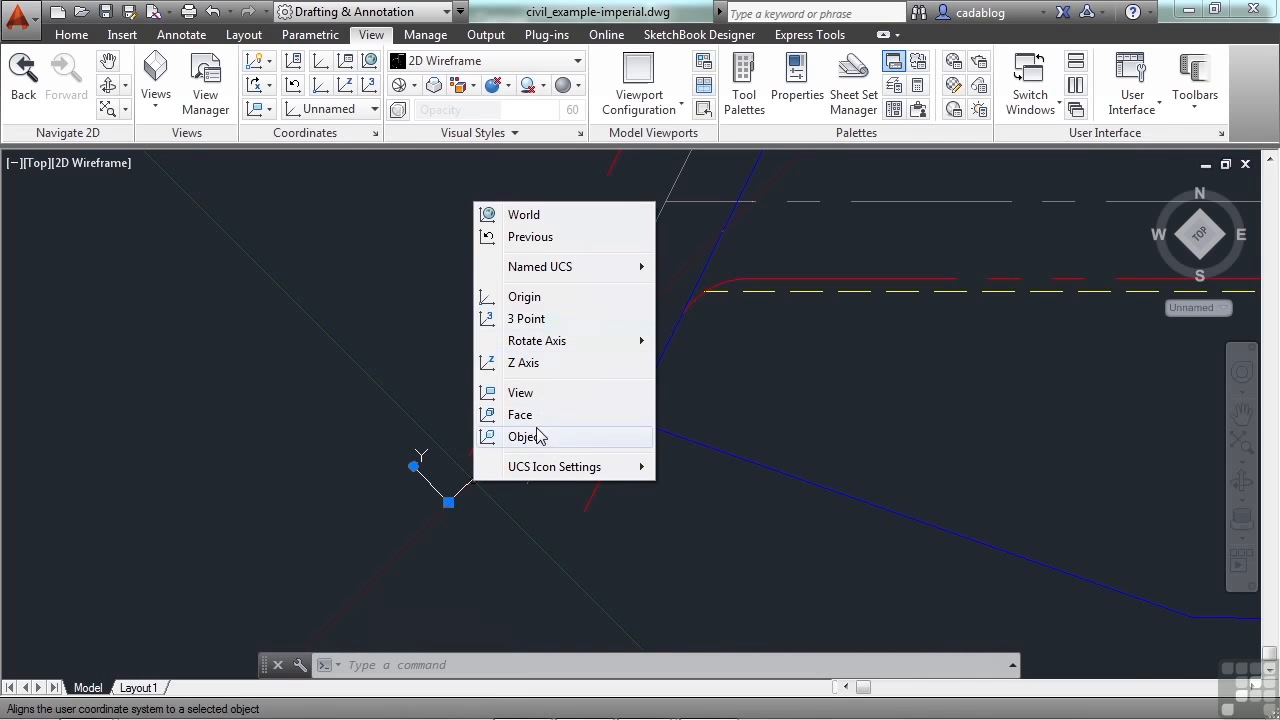
{"action": "mouse_move", "coordinate": [558, 476]}
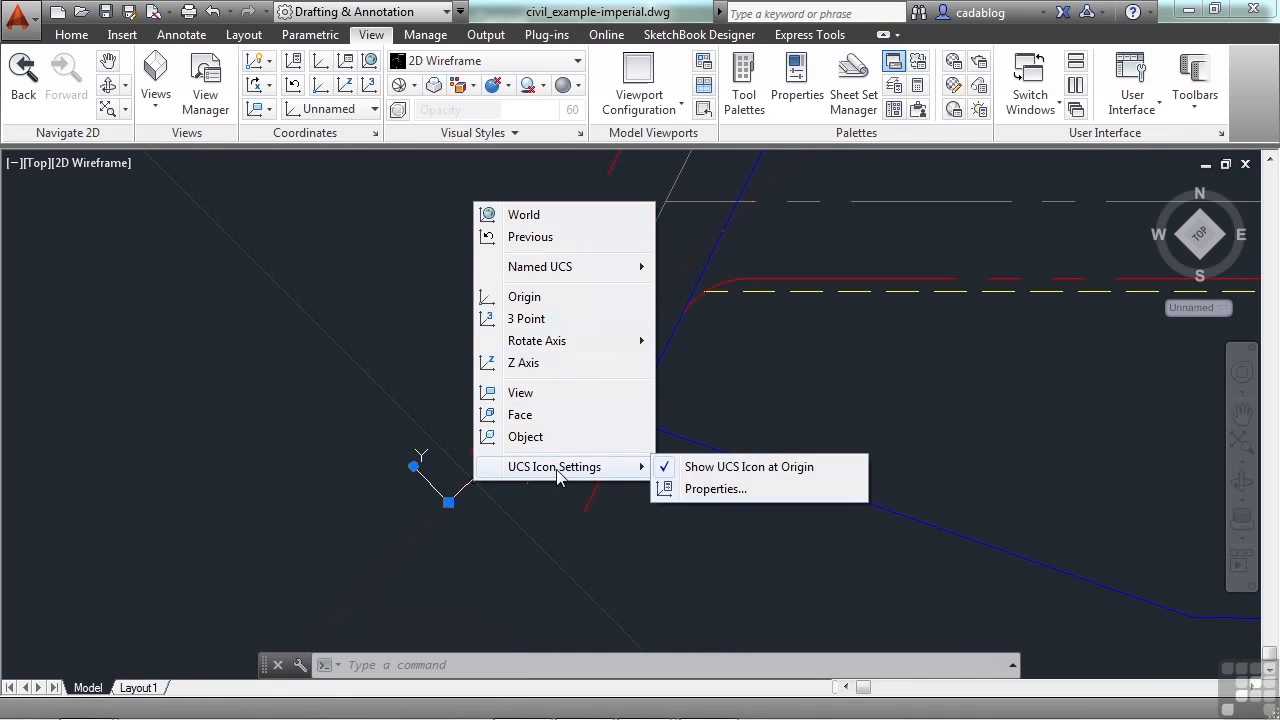
{"action": "left_click", "coordinate": [719, 490]}
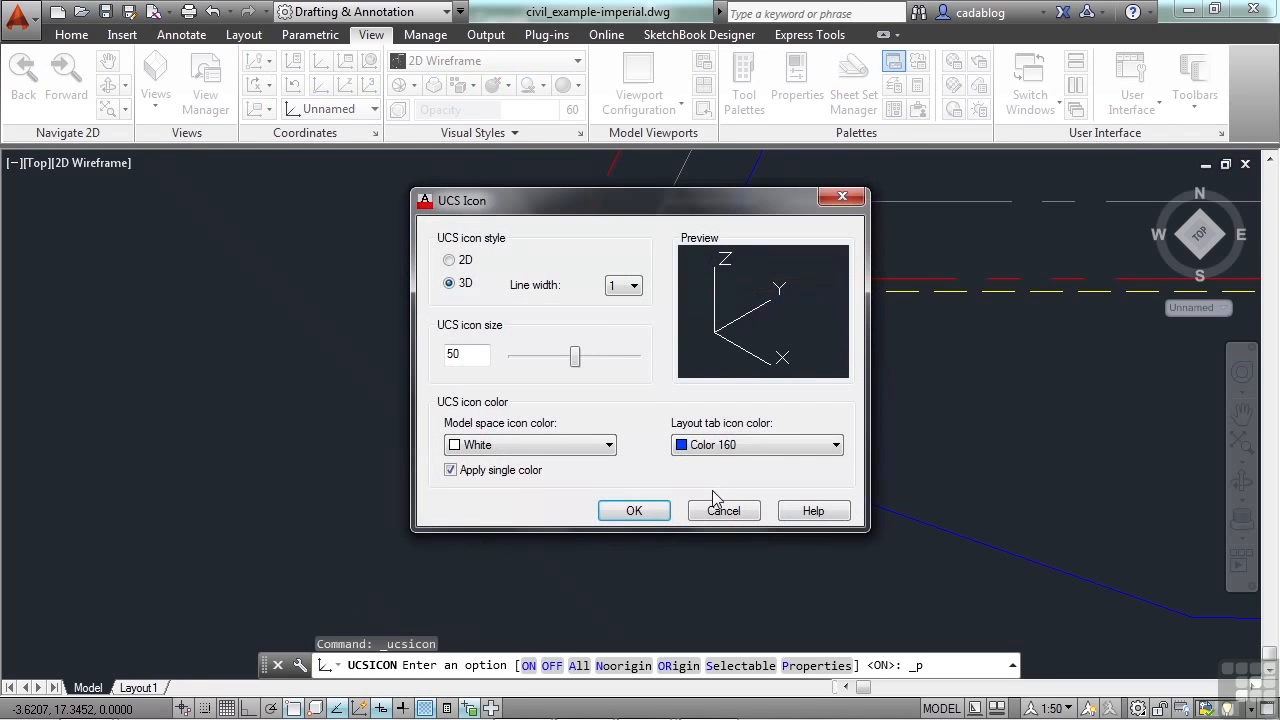
{"action": "left_click", "coordinate": [462, 262]}
{"action": "left_click", "coordinate": [450, 283]}
{"action": "mouse_move", "coordinate": [575, 367]}
{"action": "left_mouse_down"}
{"action": "mouse_move", "coordinate": [587, 366]}
{"action": "mouse_move", "coordinate": [572, 366]}
{"action": "left_mouse_up"}
{"action": "left_click", "coordinate": [624, 286]}
{"action": "left_click", "coordinate": [627, 329]}
{"action": "left_click", "coordinate": [634, 287]}
{"action": "left_click", "coordinate": [626, 301]}
{"action": "left_click", "coordinate": [727, 511]}
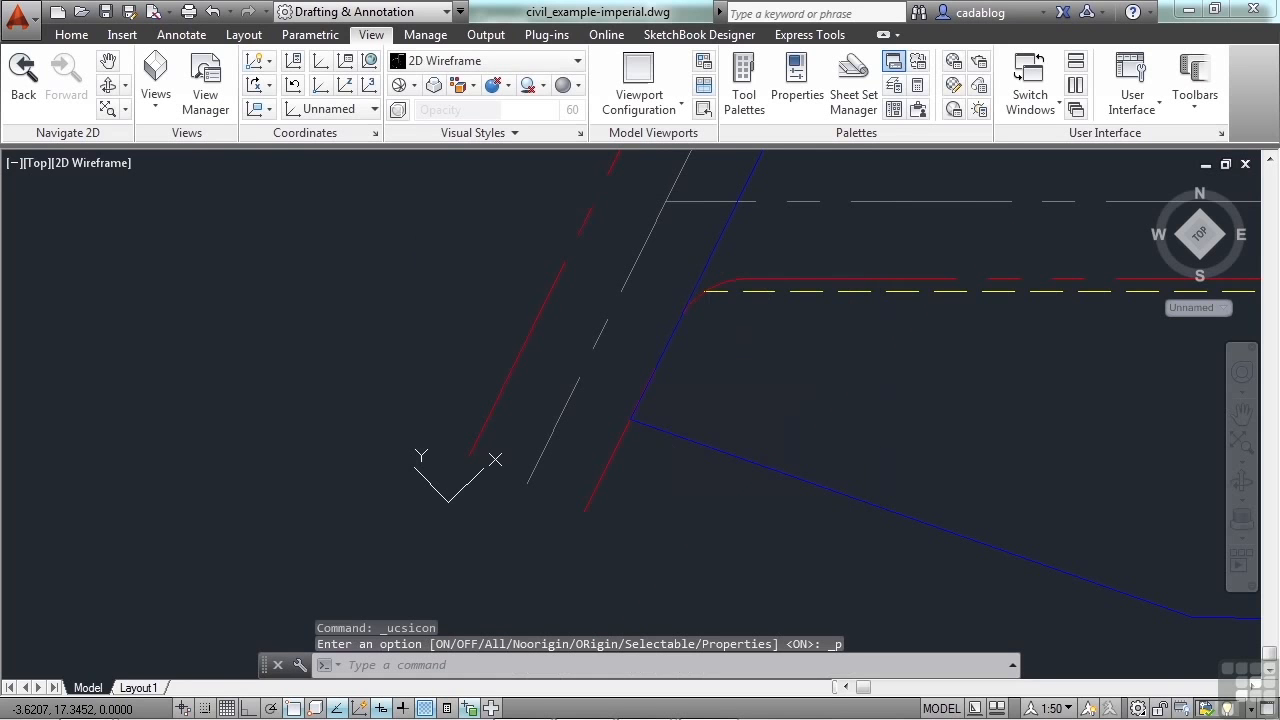
Save the current rotated UCS as a named UCS, using "UCS" followed by the author's first name
{"action": "right_click", "coordinate": [464, 488]}
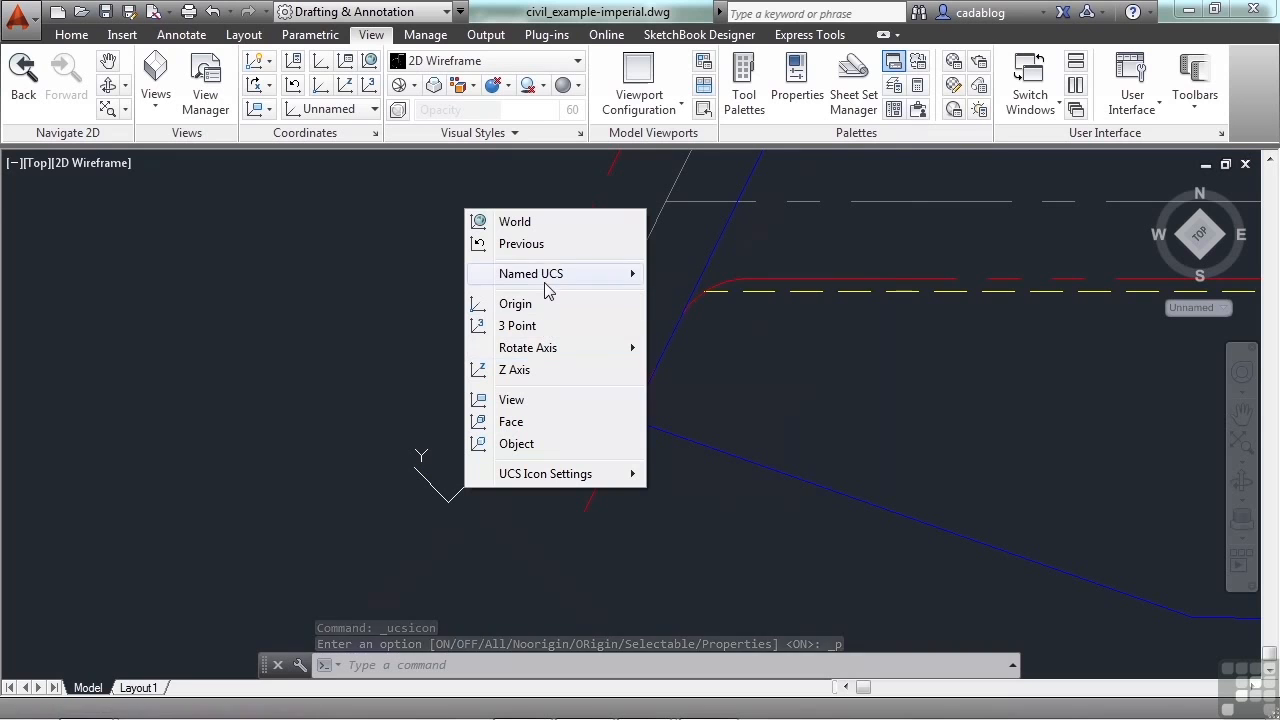
{"action": "mouse_move", "coordinate": [549, 276]}
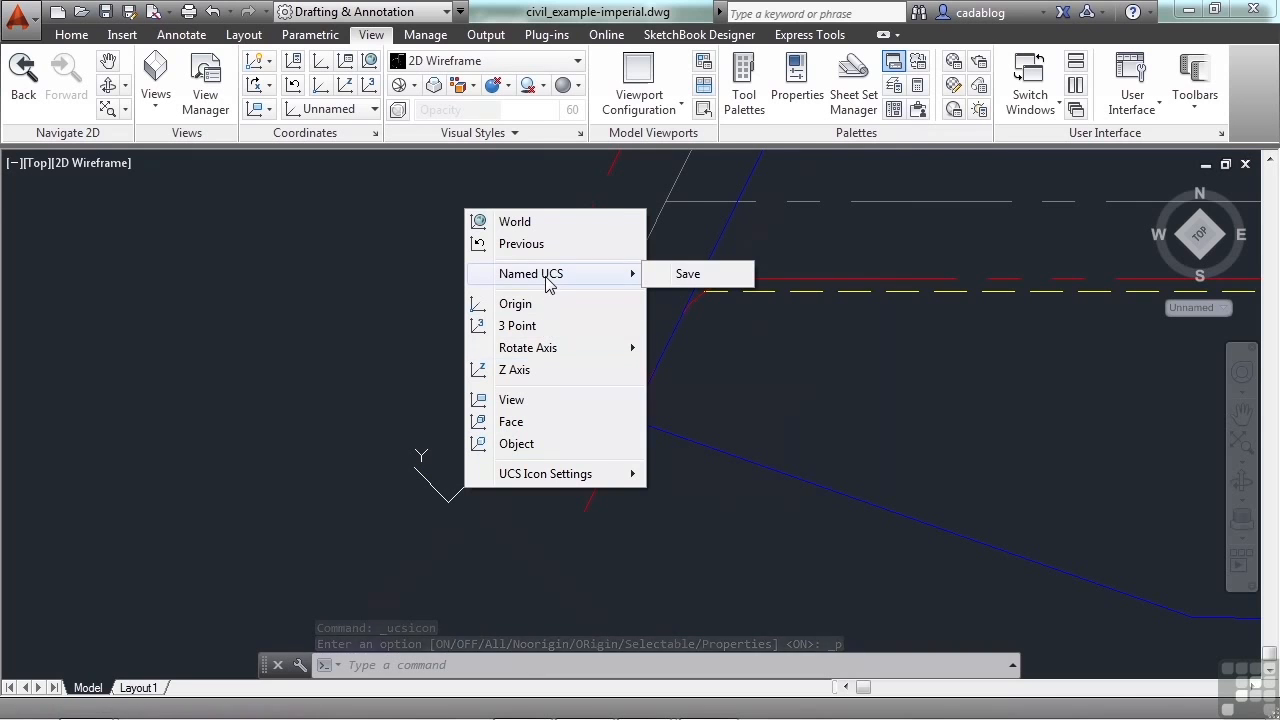
{"action": "left_click", "coordinate": [690, 275]}
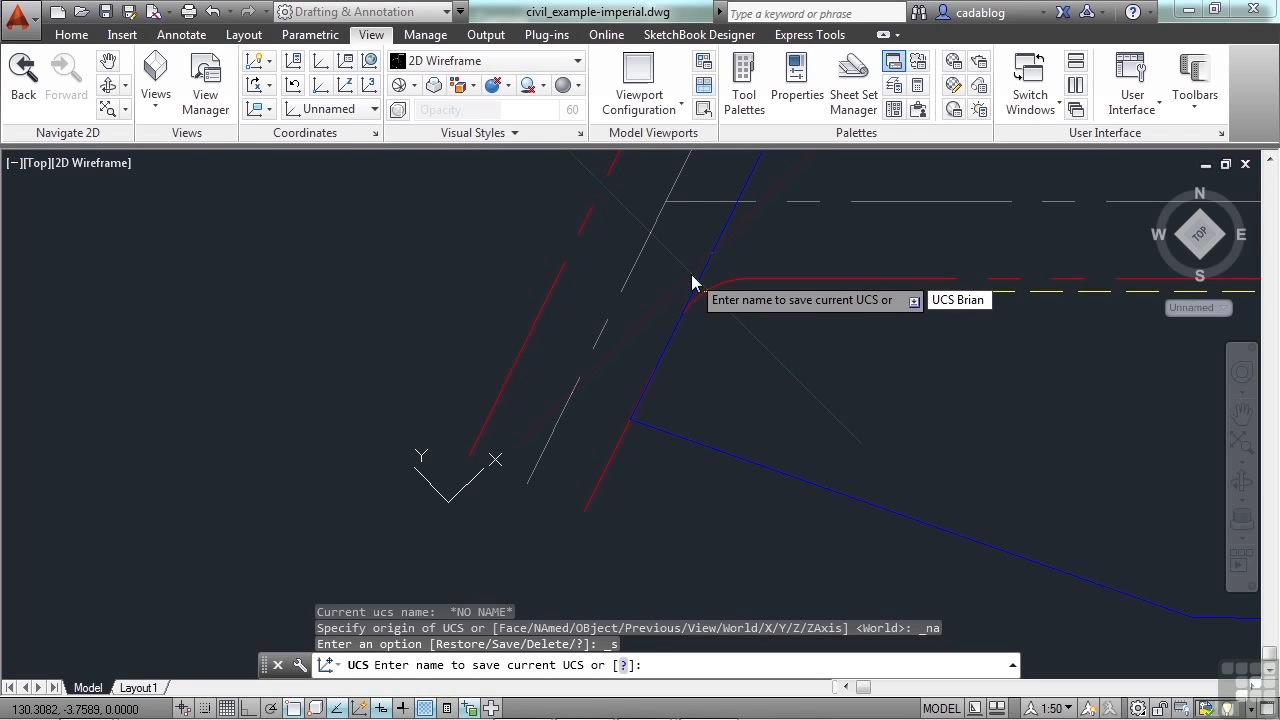
{"action": "type", "text": "UCS Brian"}
{"action": "key", "text": "Return"}
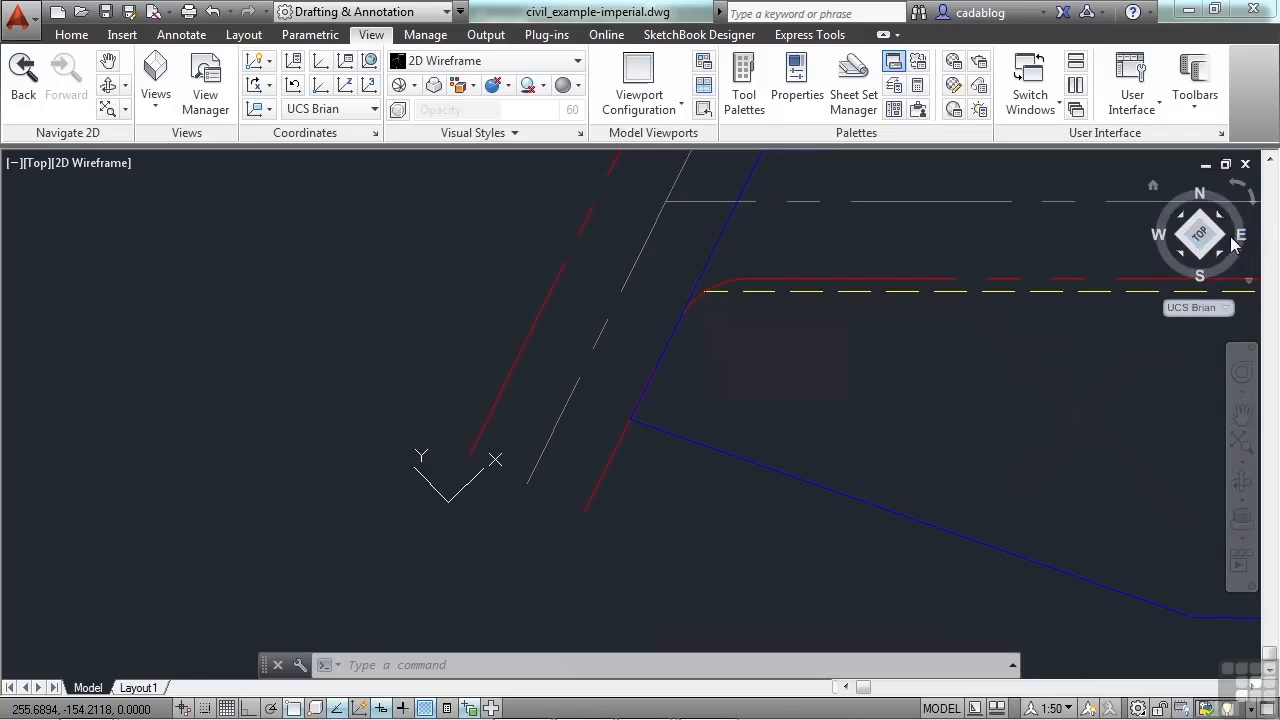
Switch the current coordinate system from the saved named UCS to WCS
{"action": "left_click", "coordinate": [1223, 309]}
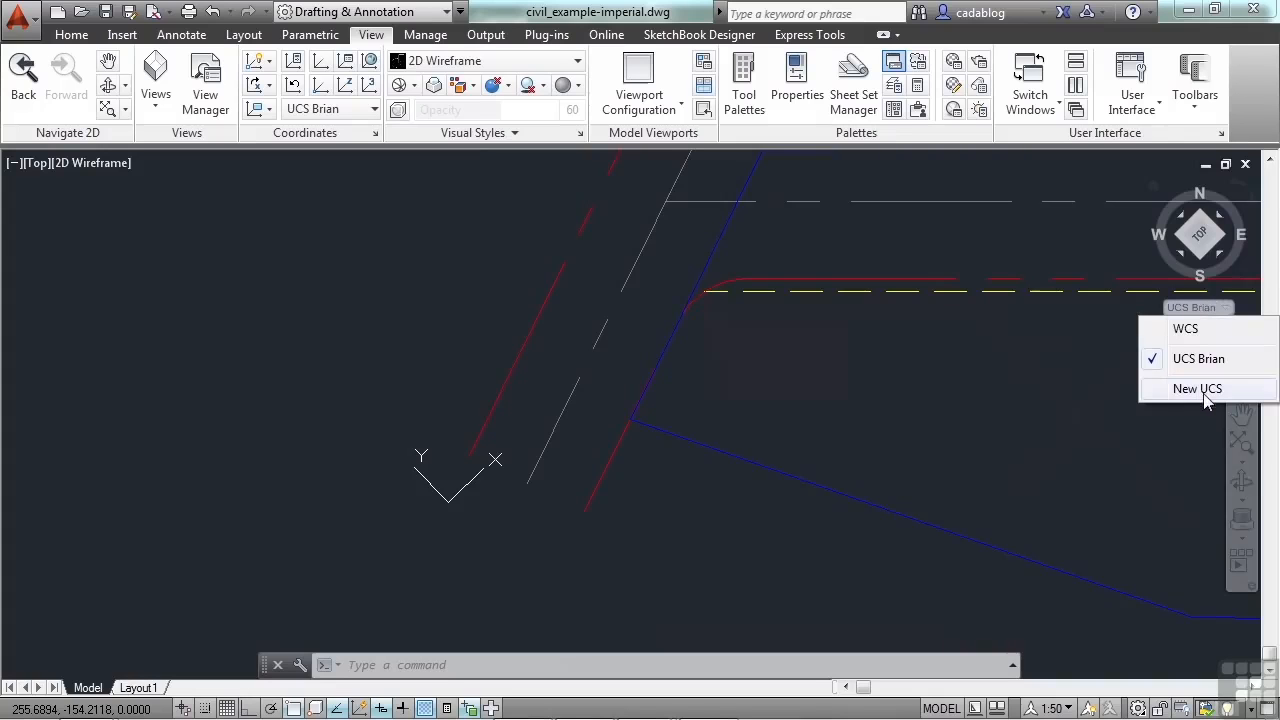
{"action": "left_click", "coordinate": [1186, 331]}
{"action": "scroll", "coordinate": [686, 431], "scroll_direction": "down", "scroll_amount": 3}
{"action": "middle_click_drag", "start_coordinate": [883, 297], "coordinate": [671, 403]}
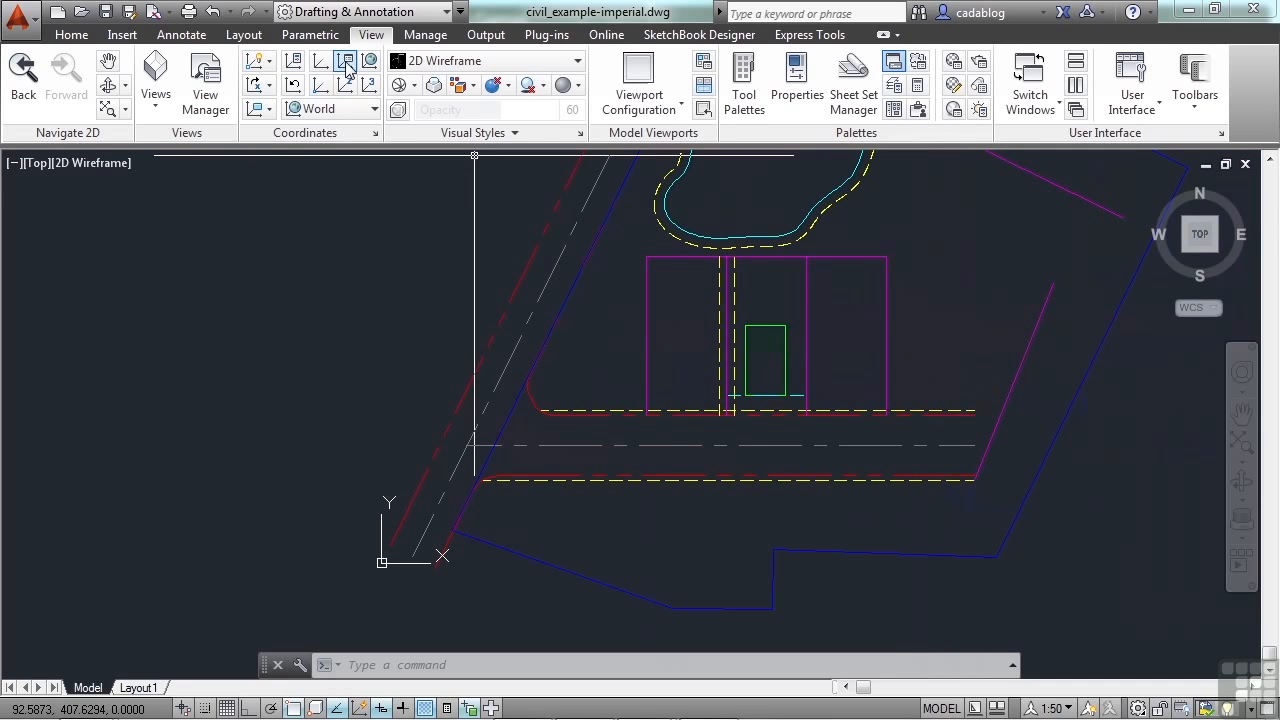
Align the UCS to the long blue eastern boundary line of the site using the UCS Object option
{"action": "type", "text": "ucs"}
{"action": "key", "text": "Return"}
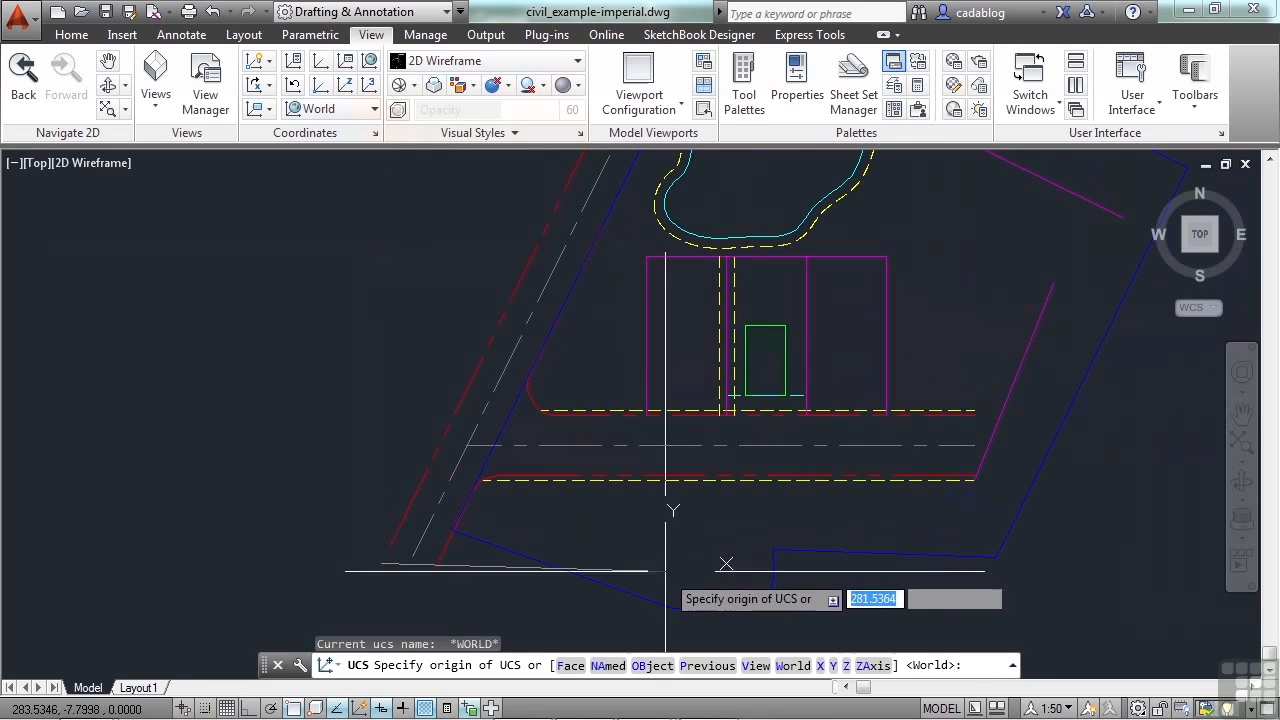
{"action": "left_click", "coordinate": [653, 665]}
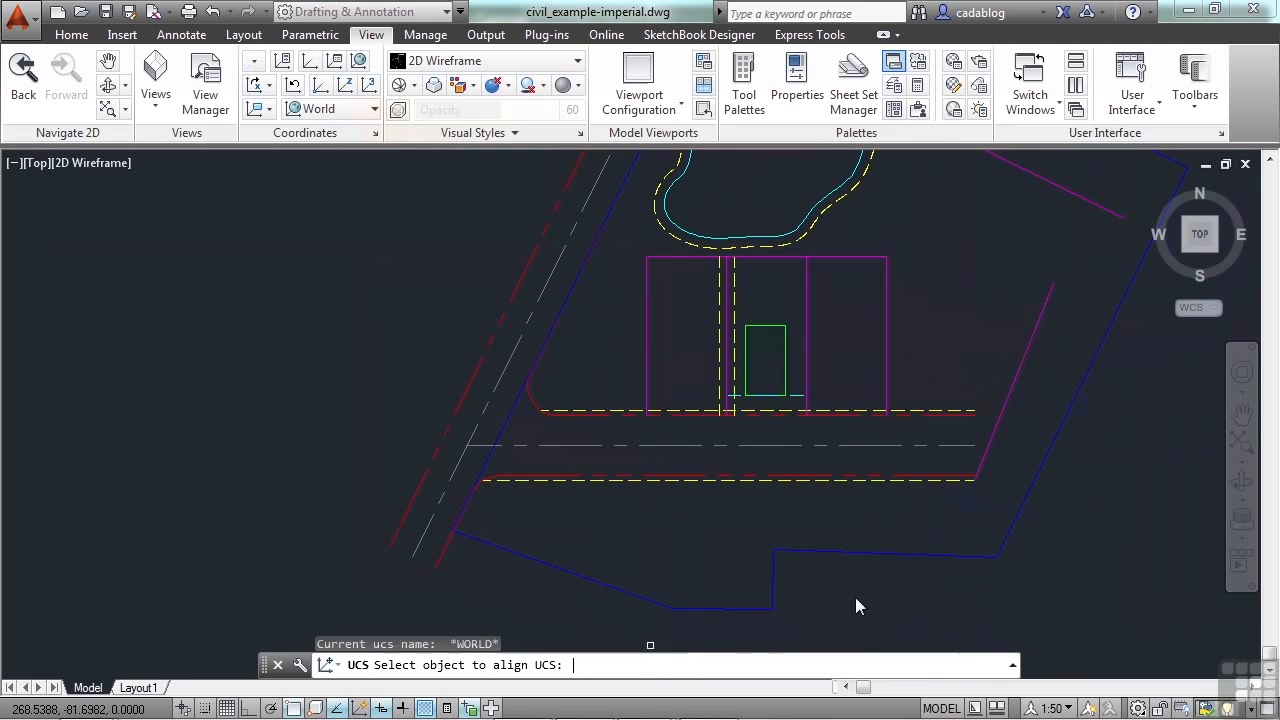
{"action": "left_click", "coordinate": [1072, 410]}
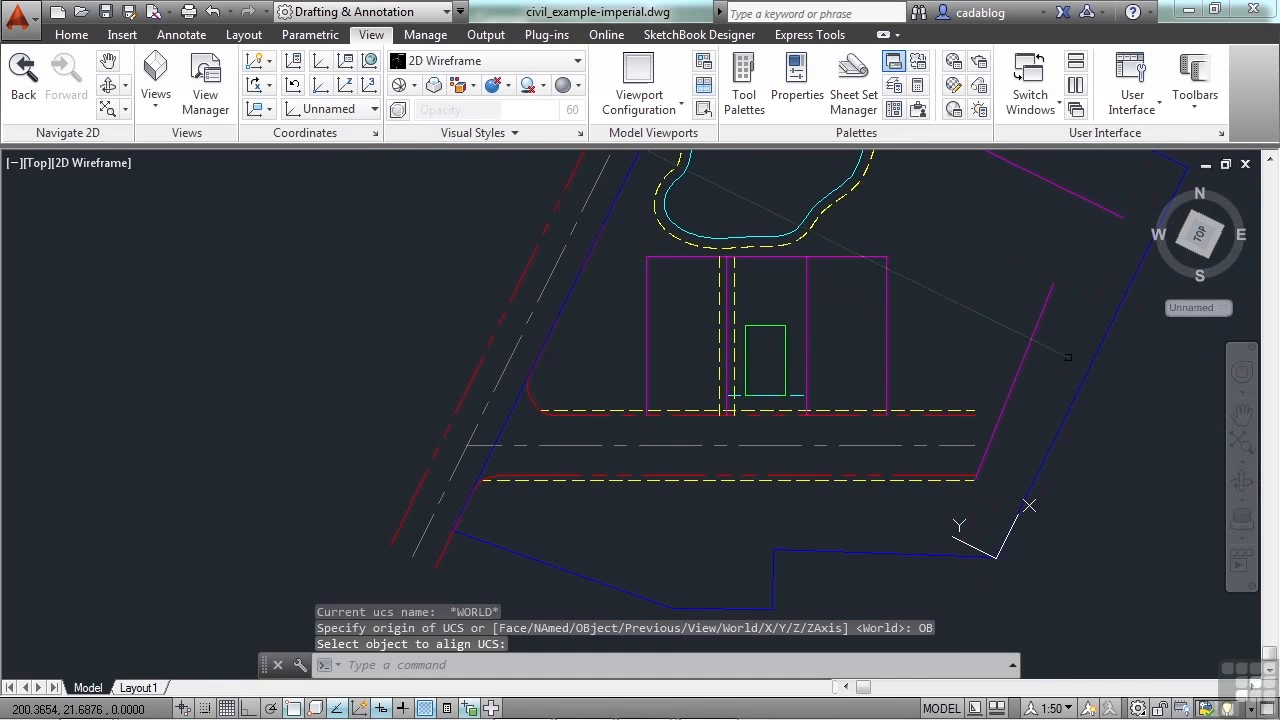
Save the current boundary-aligned coordinate system as a named UCS called "Parcel View"
{"action": "right_click", "coordinate": [1027, 517]}
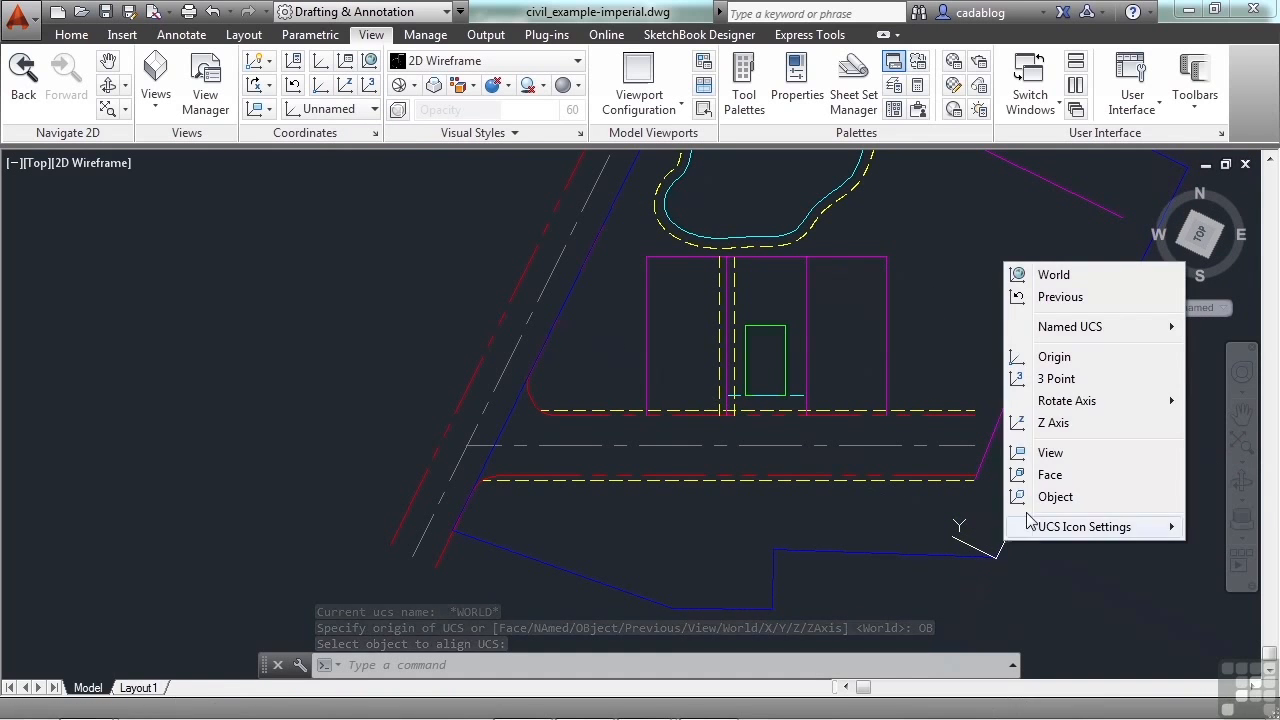
{"action": "mouse_move", "coordinate": [1090, 328]}
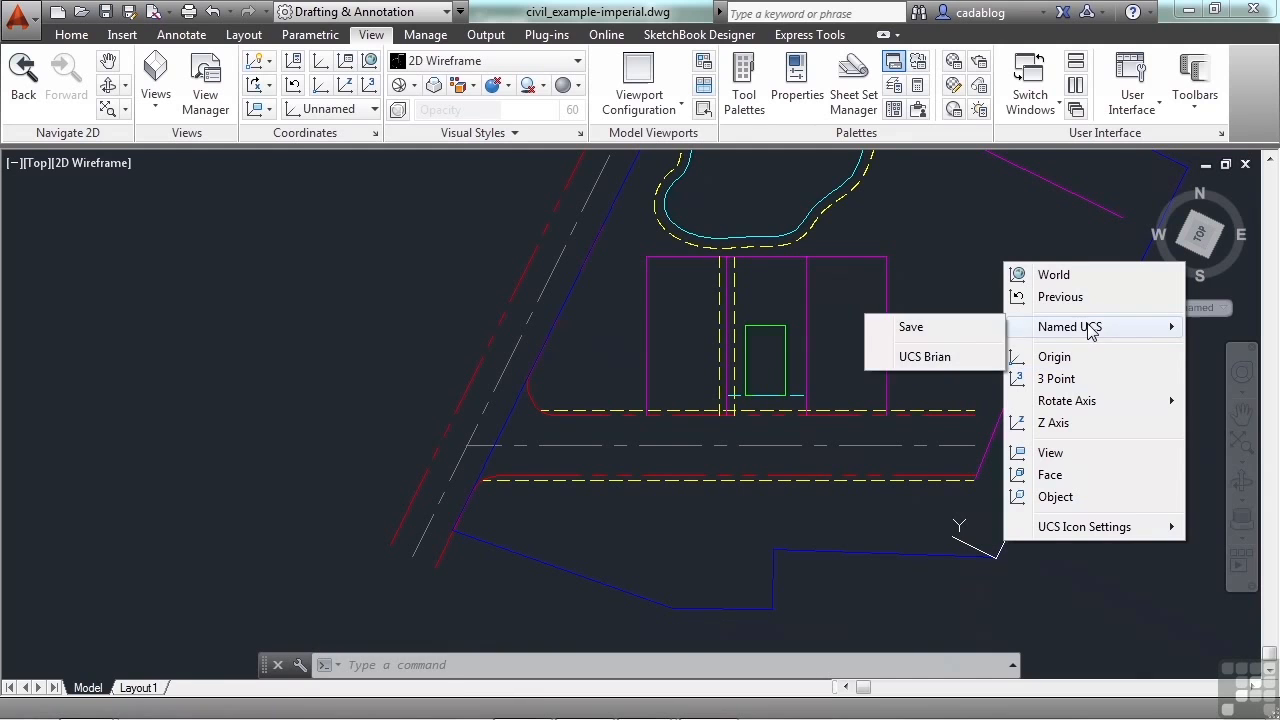
{"action": "left_click", "coordinate": [946, 329]}
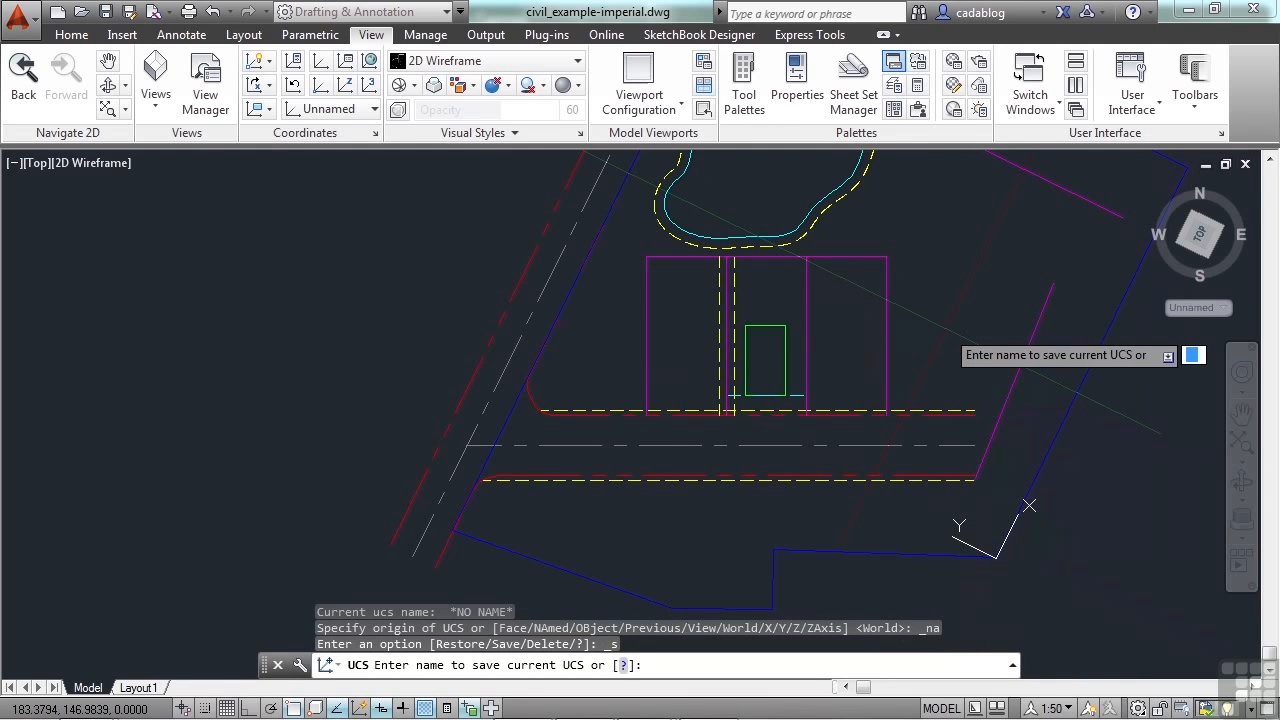
{"action": "type", "text": "Parcel View"}
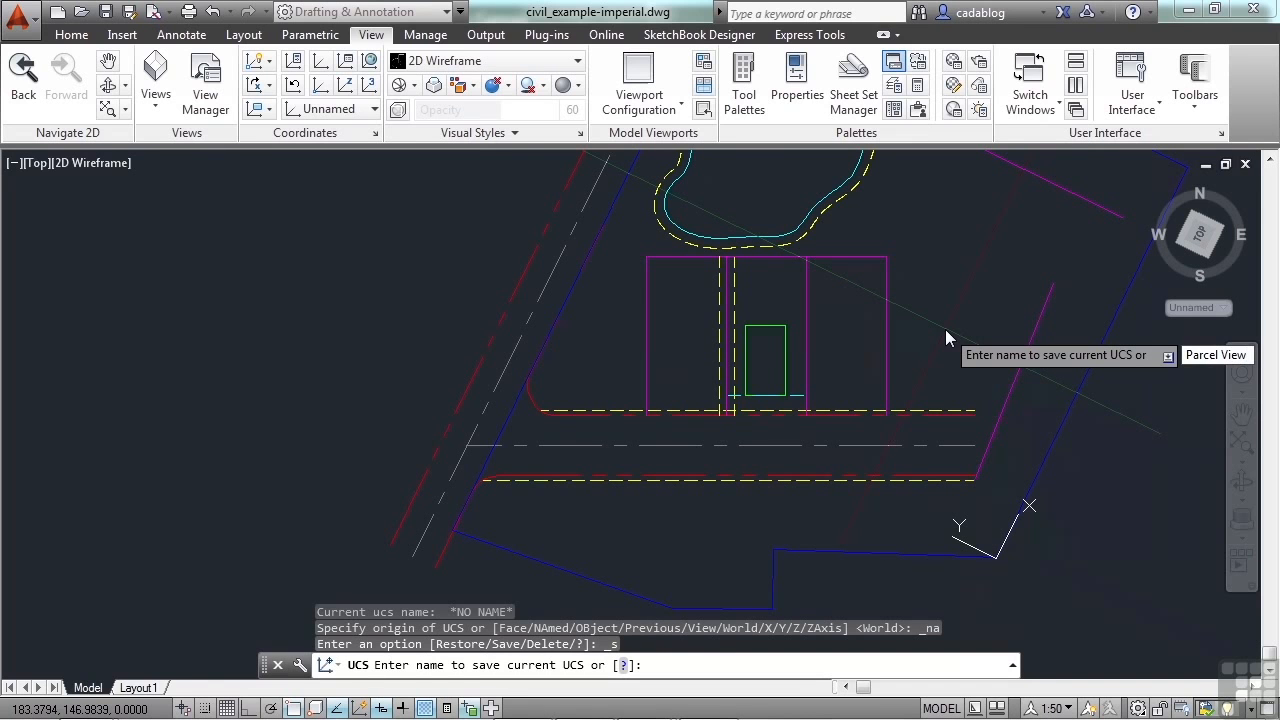
{"action": "key", "text": "Return"}
Switch the current coordinate system from Parcel View to WCS
{"action": "scroll", "coordinate": [590, 326], "scroll_direction": "down", "scroll_amount": 2}
{"action": "middle_click_drag", "start_coordinate": [761, 315], "coordinate": [751, 356]}
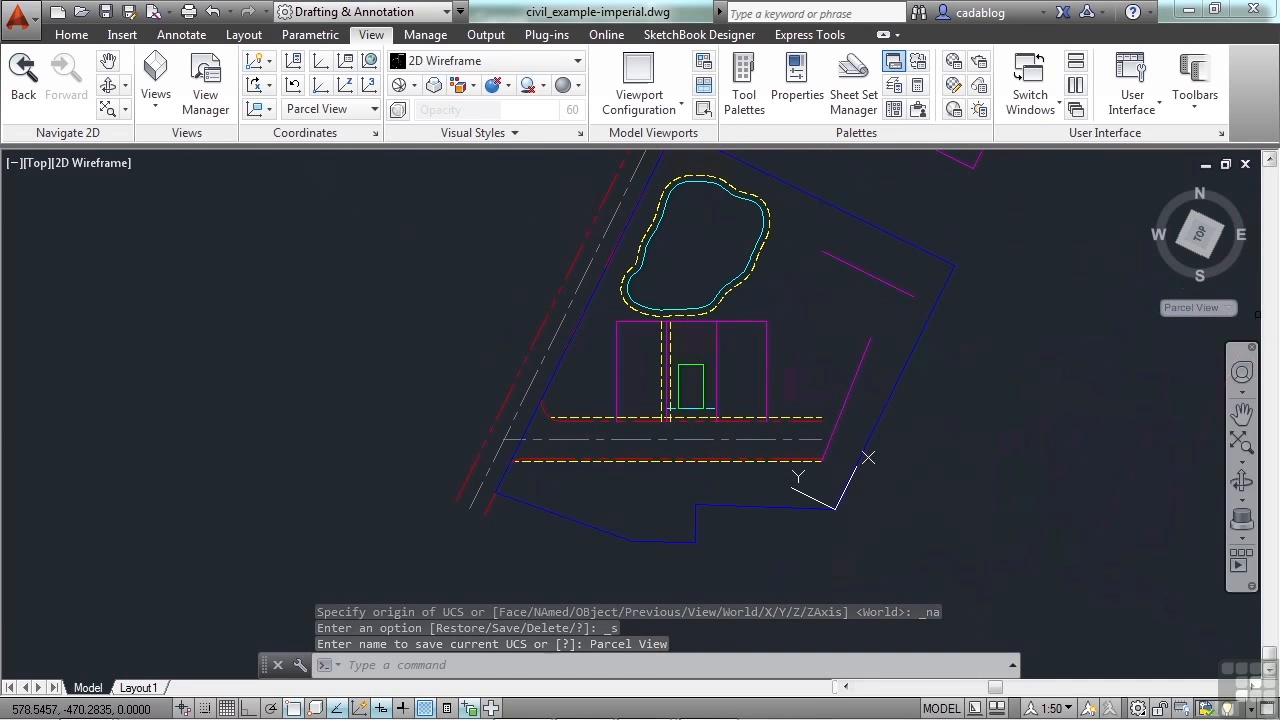
{"action": "left_click", "coordinate": [1230, 308]}
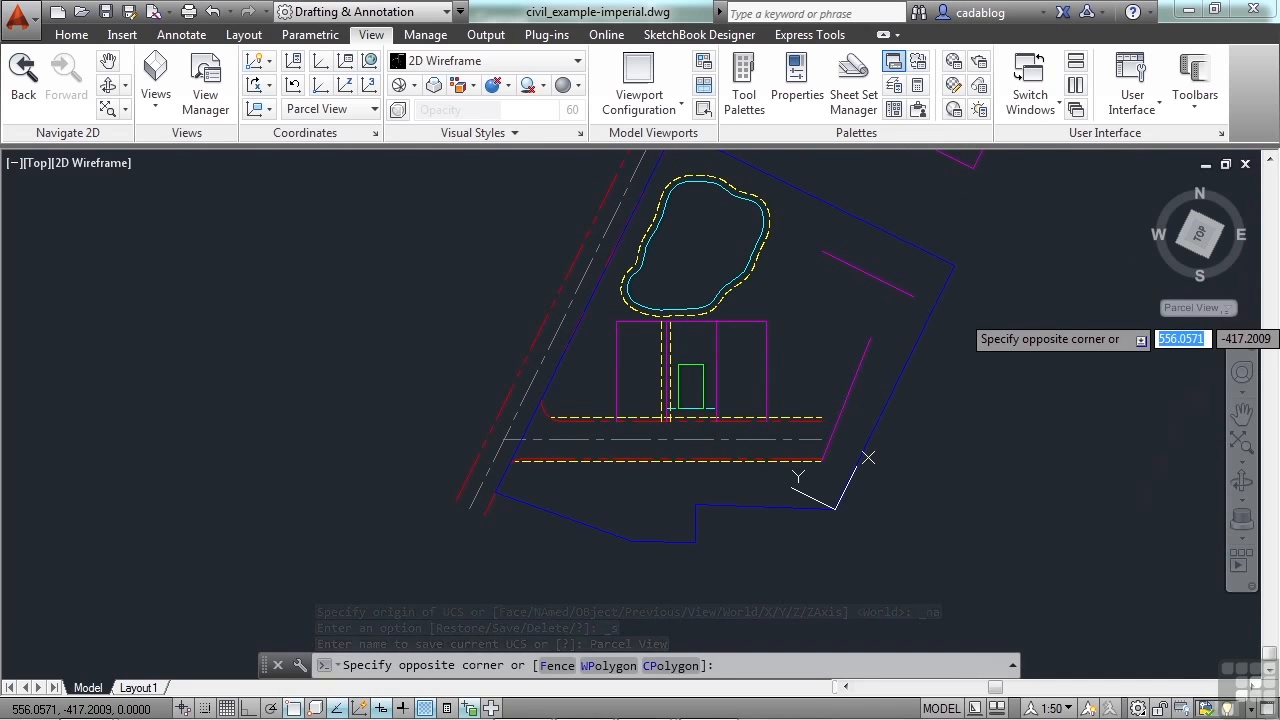
{"action": "key", "text": "Escape"}
{"action": "left_click", "coordinate": [1230, 308]}
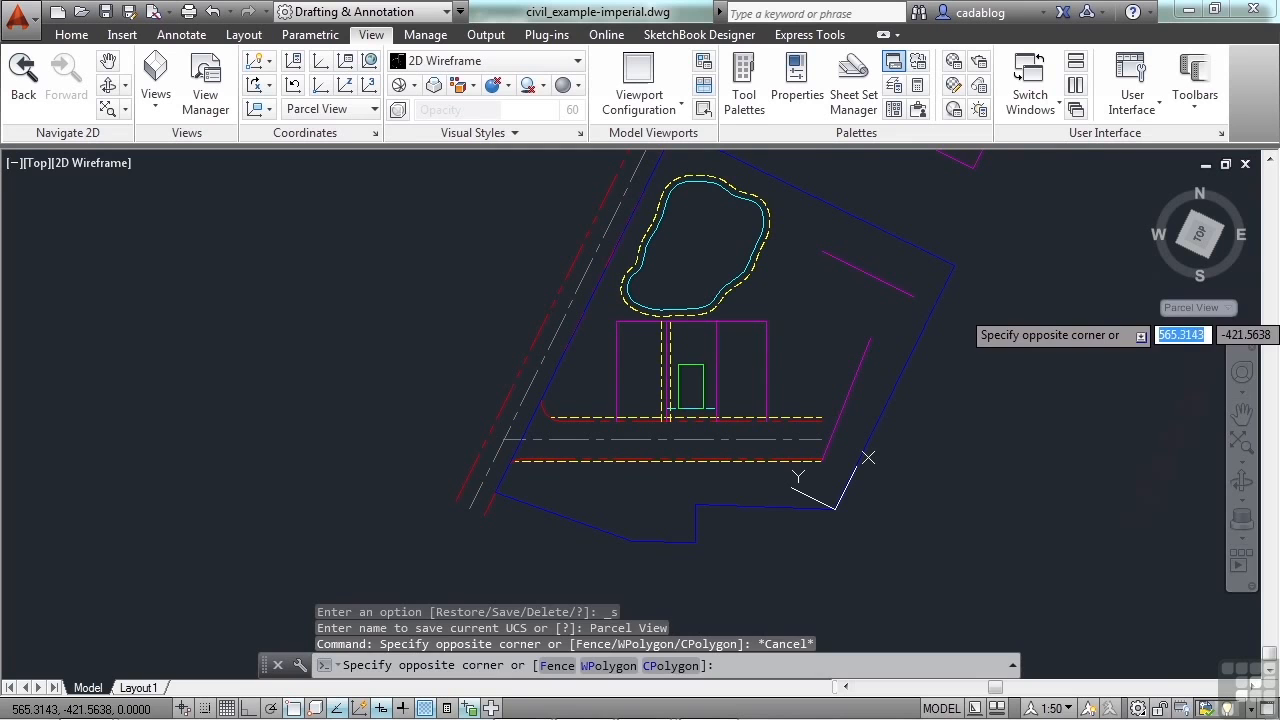
{"action": "key", "text": "Escape"}
{"action": "left_click", "coordinate": [1230, 309]}
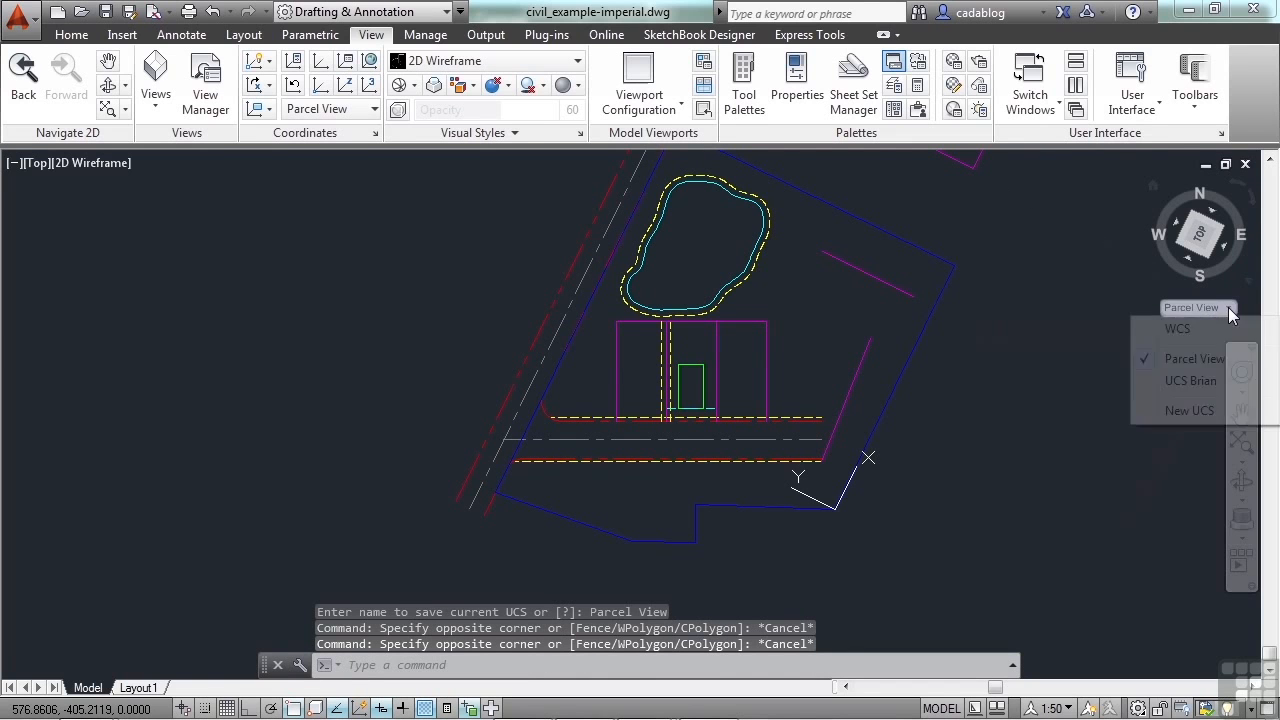
{"action": "left_click", "coordinate": [1200, 327]}
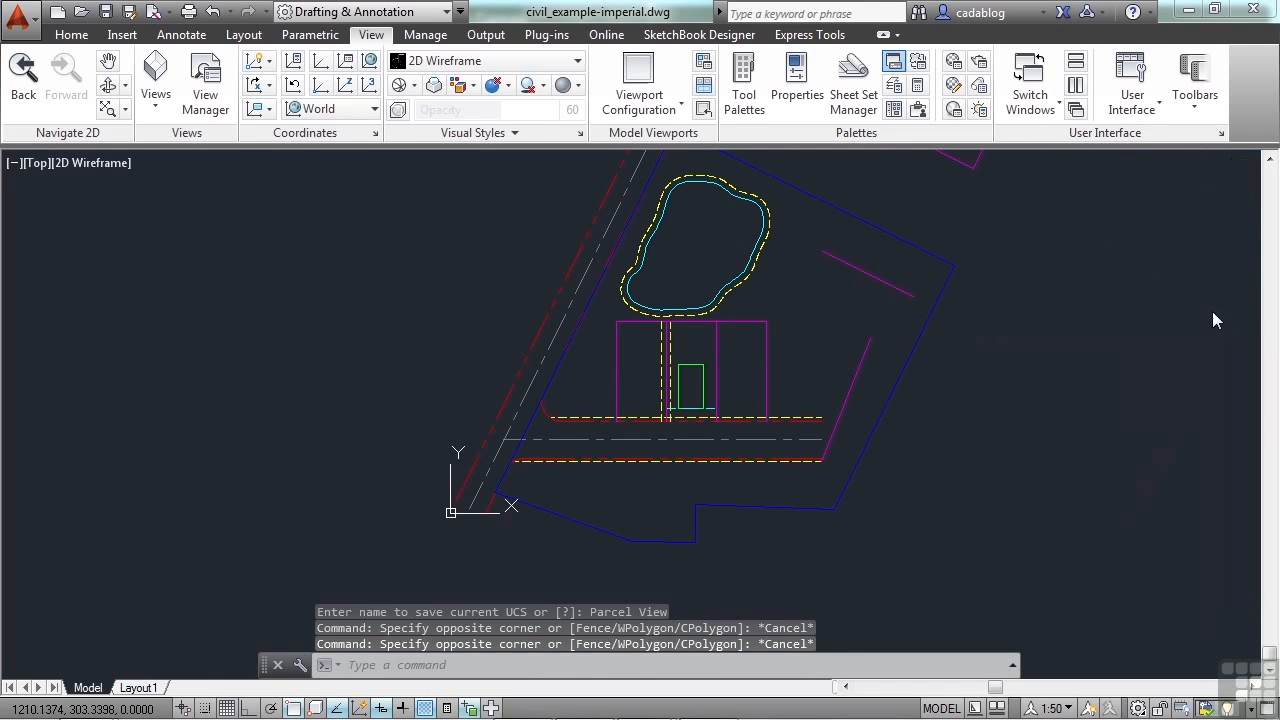
Restore the Parcel View UCS, then make the saved UCS named after the author current
{"action": "left_click", "coordinate": [1212, 308]}
{"action": "left_click", "coordinate": [1210, 354]}
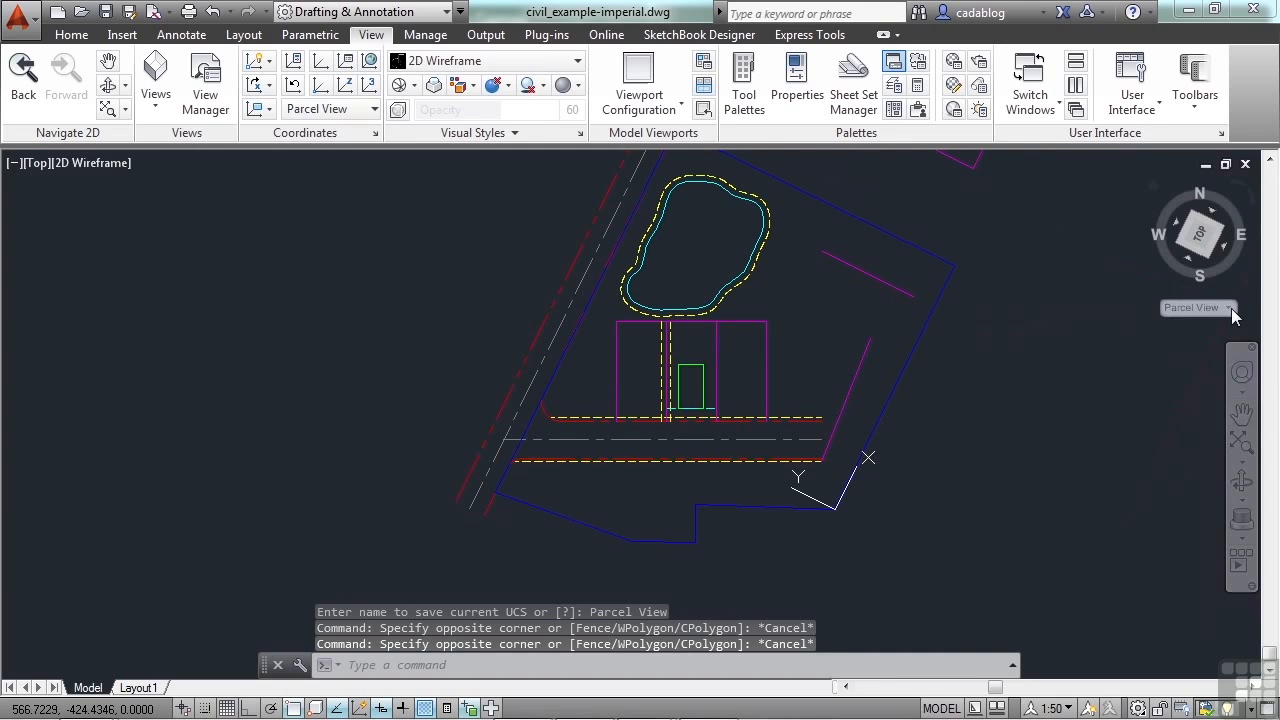
{"action": "left_click", "coordinate": [1227, 309]}
{"action": "left_click", "coordinate": [1204, 381]}
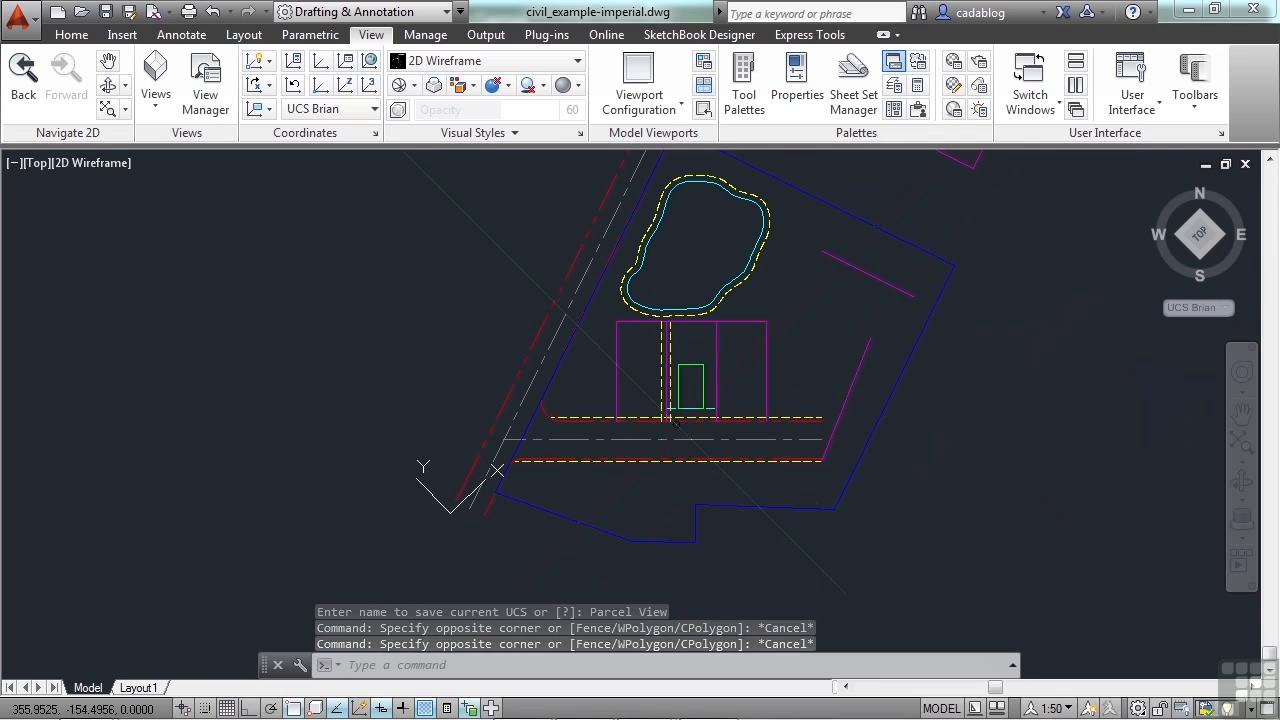
Redirect the UCS X axis slightly north of east with its grip, entering a distance of 45
{"action": "scroll", "coordinate": [678, 423], "scroll_direction": "down", "scroll_amount": 2}
{"action": "mouse_move", "coordinate": [674, 422]}
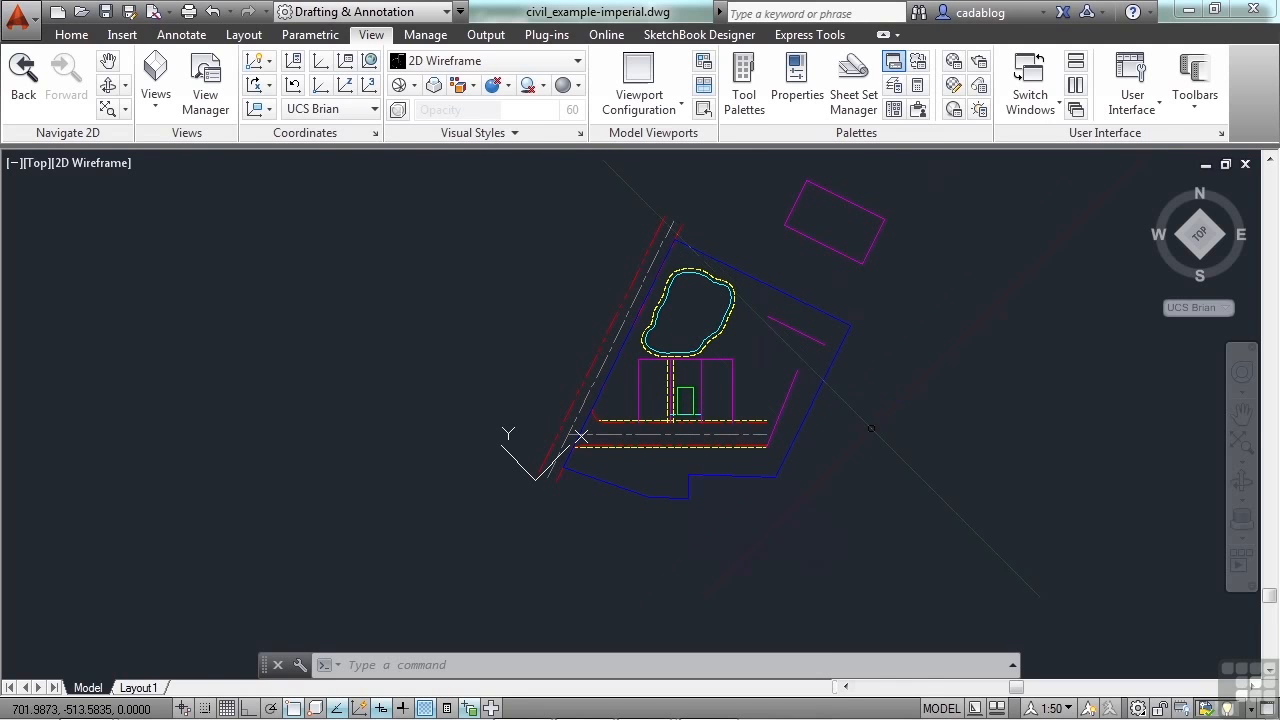
{"action": "scroll", "coordinate": [500, 466], "scroll_direction": "up", "scroll_amount": 6}
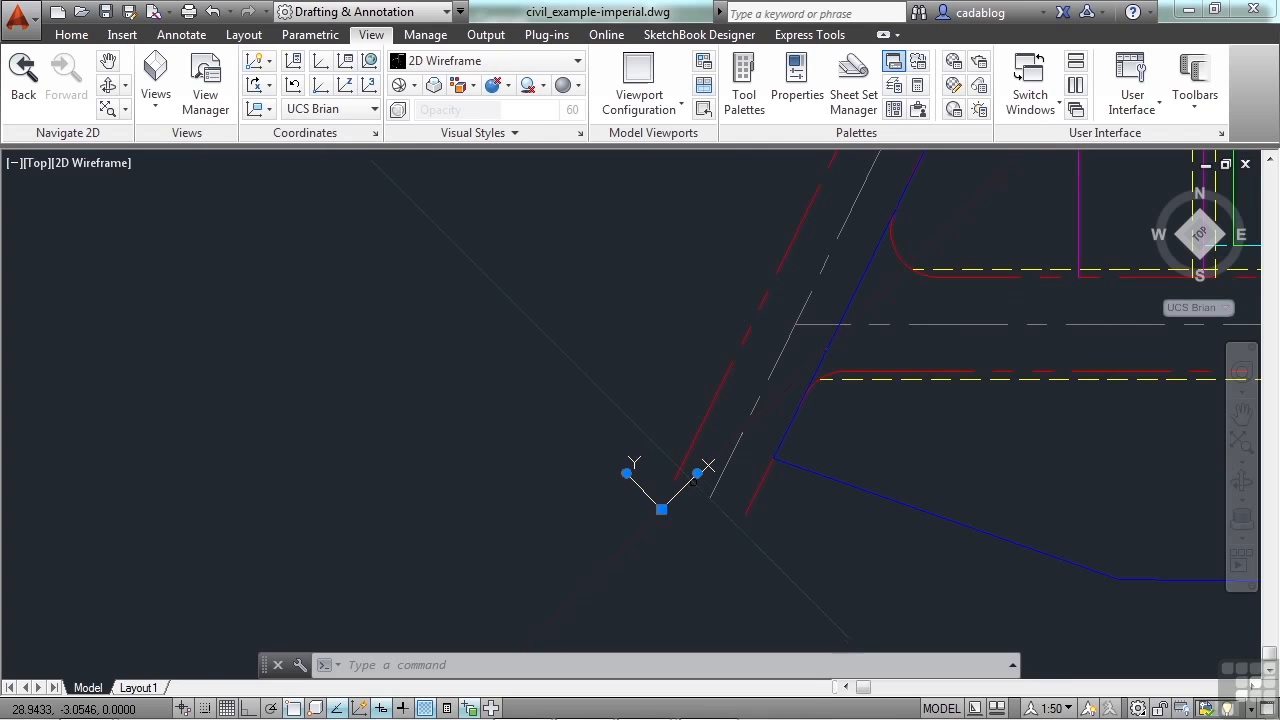
{"action": "left_click", "coordinate": [697, 473]}
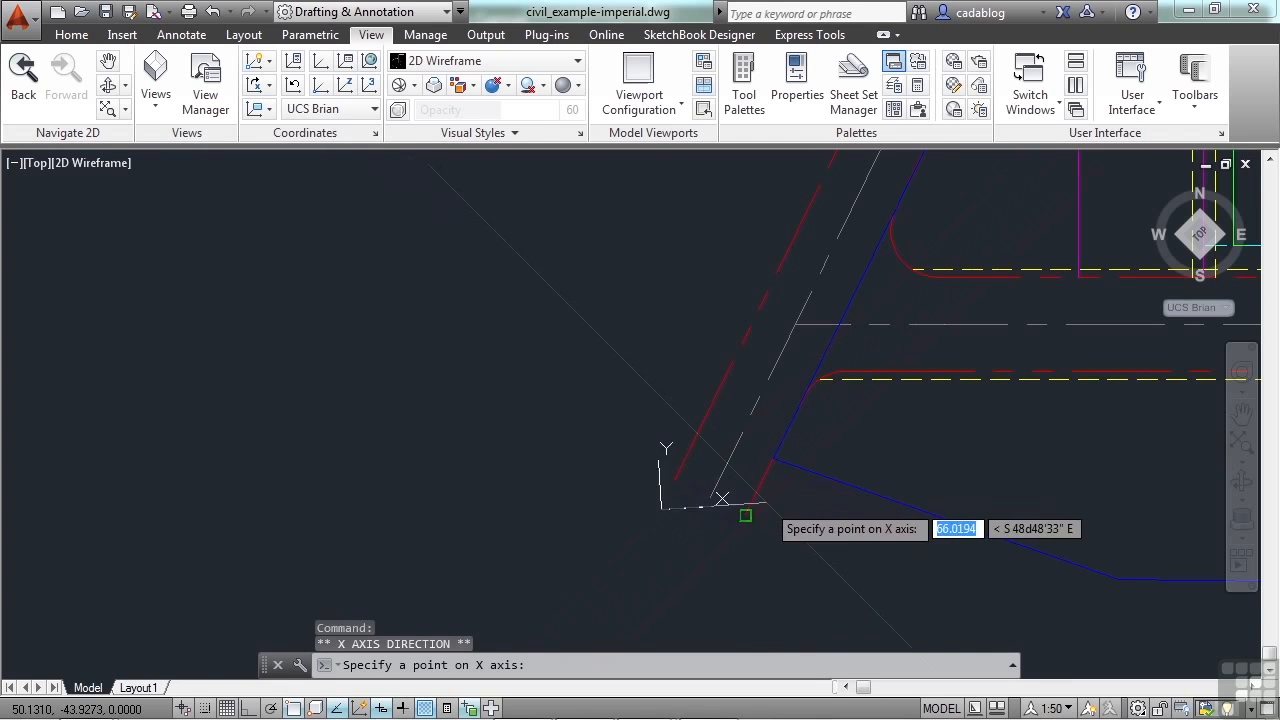
{"action": "type", "text": "45"}
{"action": "key", "text": "Return"}
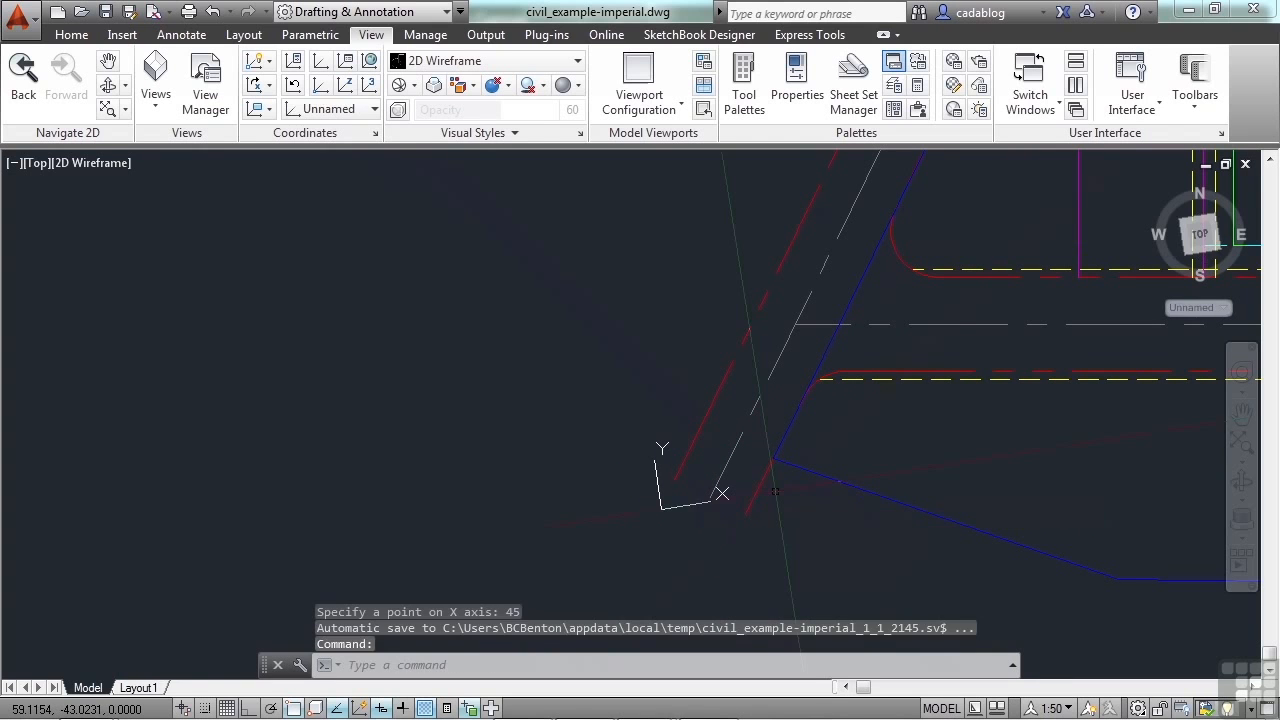
Rotate the UCS X axis with its grip by entering an angle of 45 relative to its current direction
{"action": "left_click", "coordinate": [659, 490]}
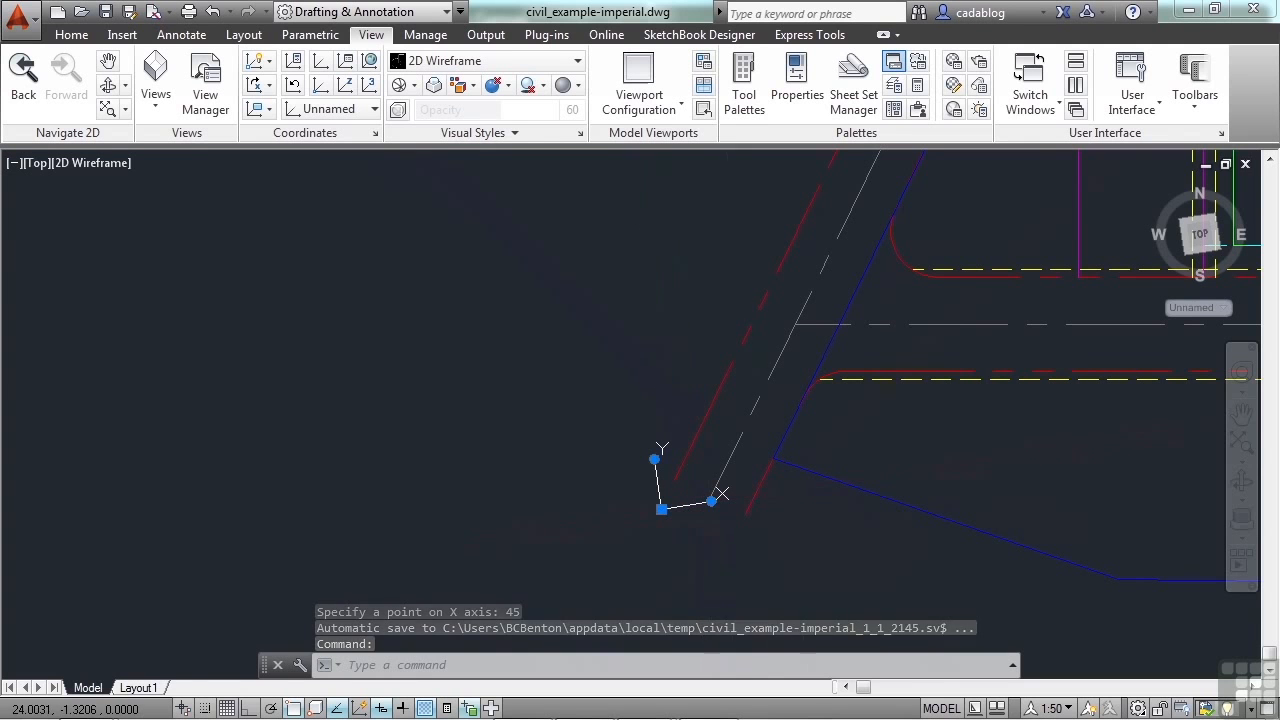
{"action": "left_click", "coordinate": [711, 499]}
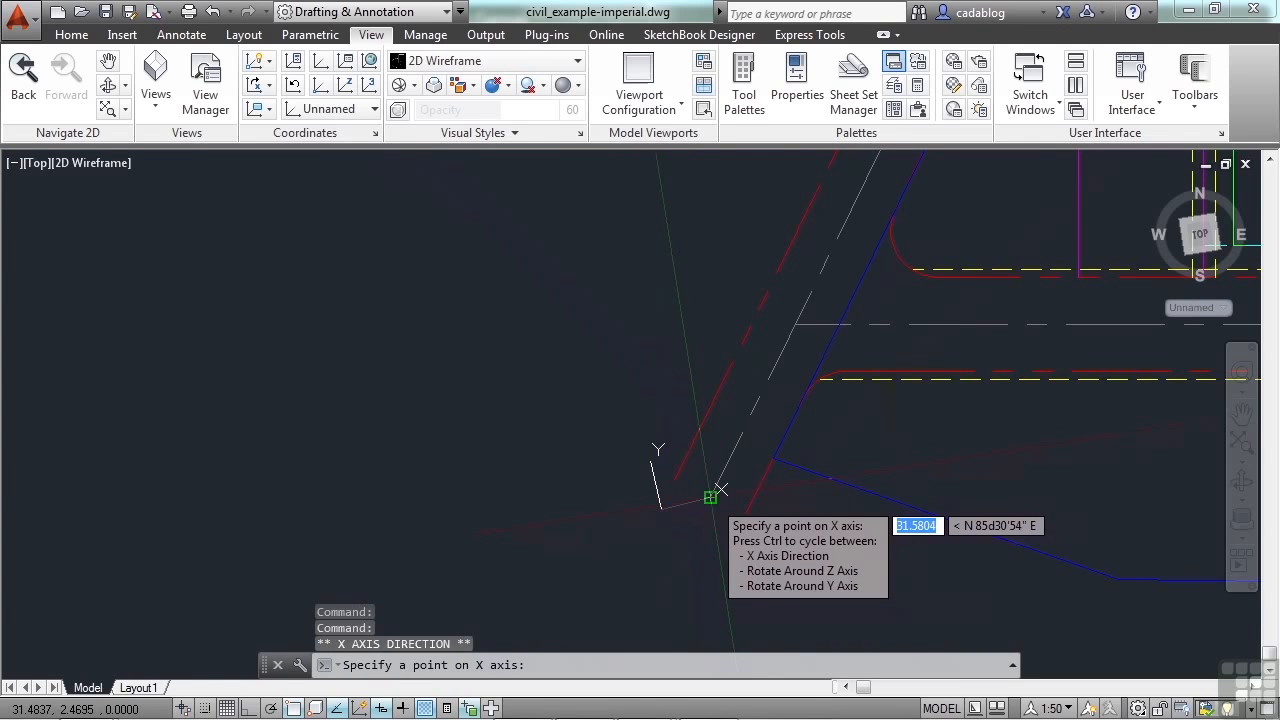
{"action": "key", "text": "Tab"}
{"action": "type", "text": "45"}
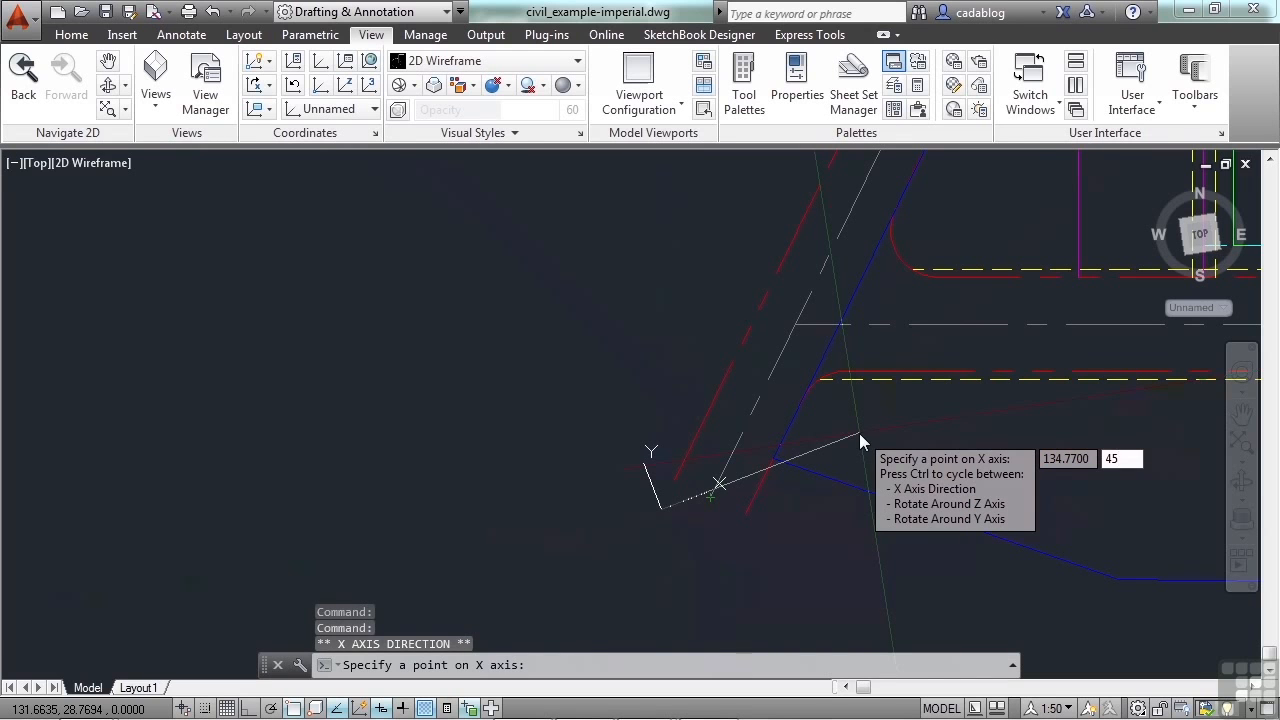
{"action": "key", "text": "Return"}
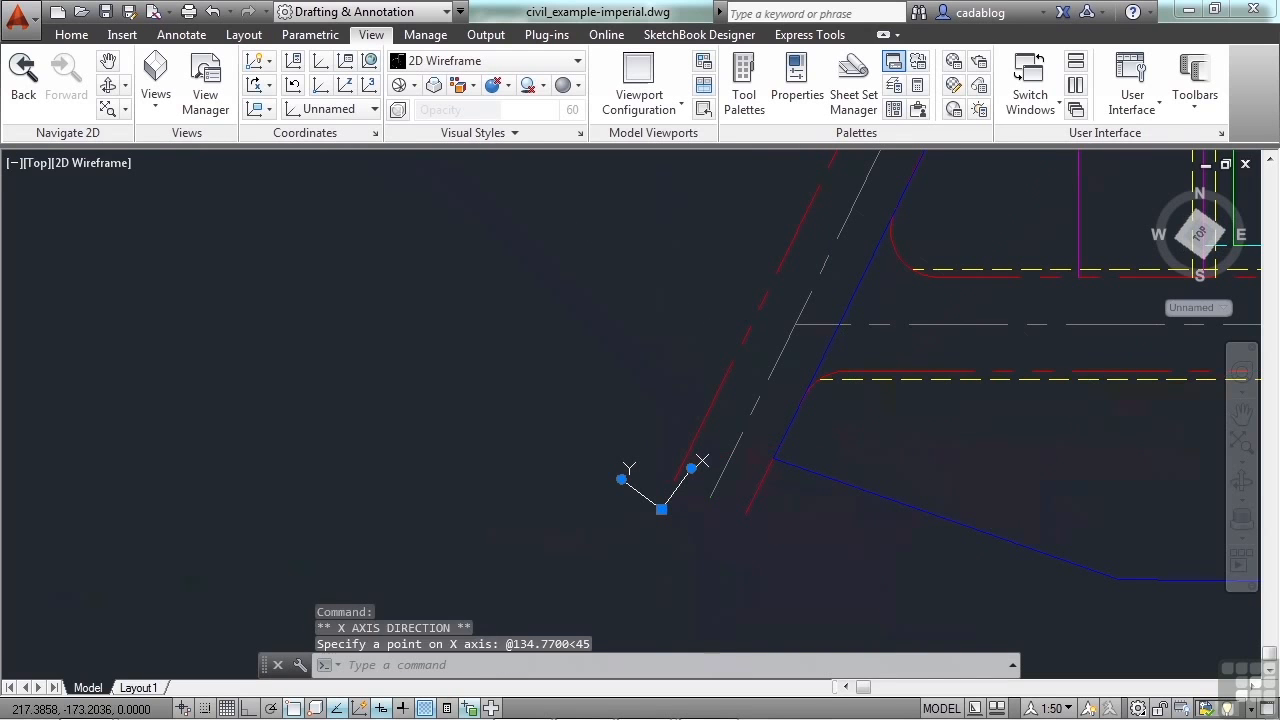
{"action": "left_click", "coordinate": [1226, 310]}
{"action": "left_click", "coordinate": [1160, 431]}
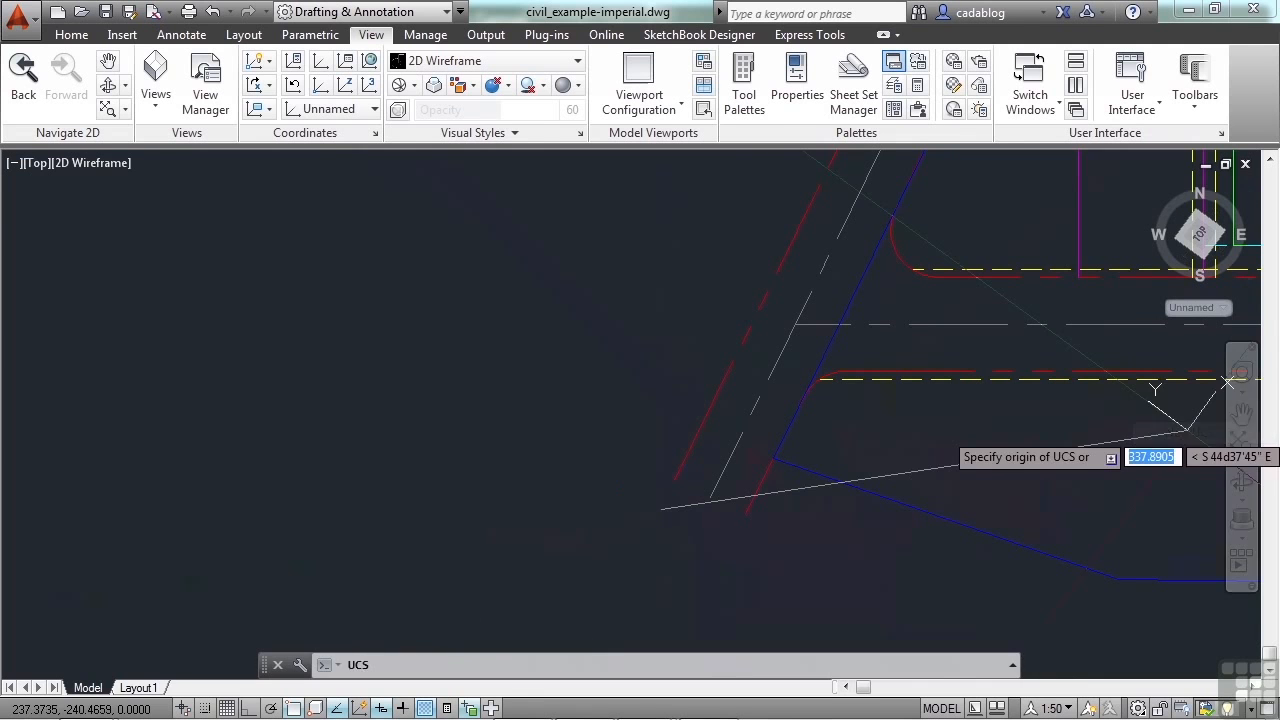
{"action": "key", "text": "Escape"}
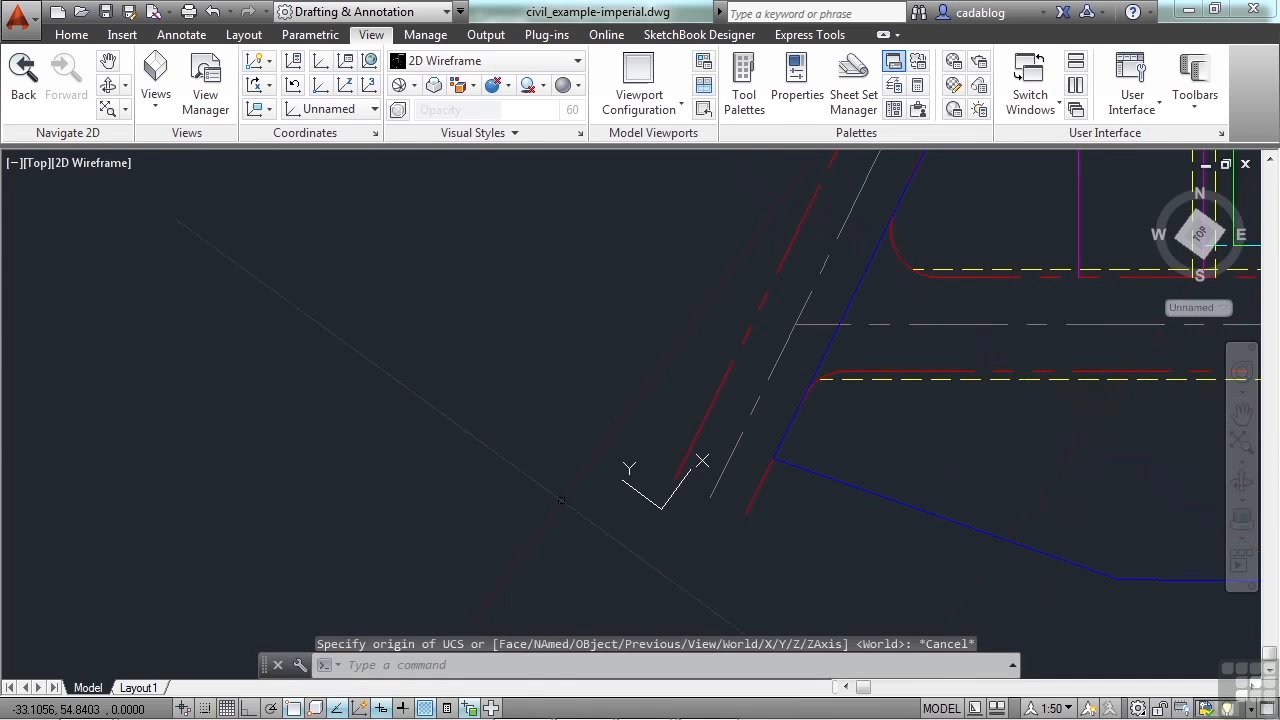
Save the rotated coordinate system as a named UCS called "45 degrees"
{"action": "left_click", "coordinate": [666, 510]}
{"action": "right_click", "coordinate": [667, 497]}
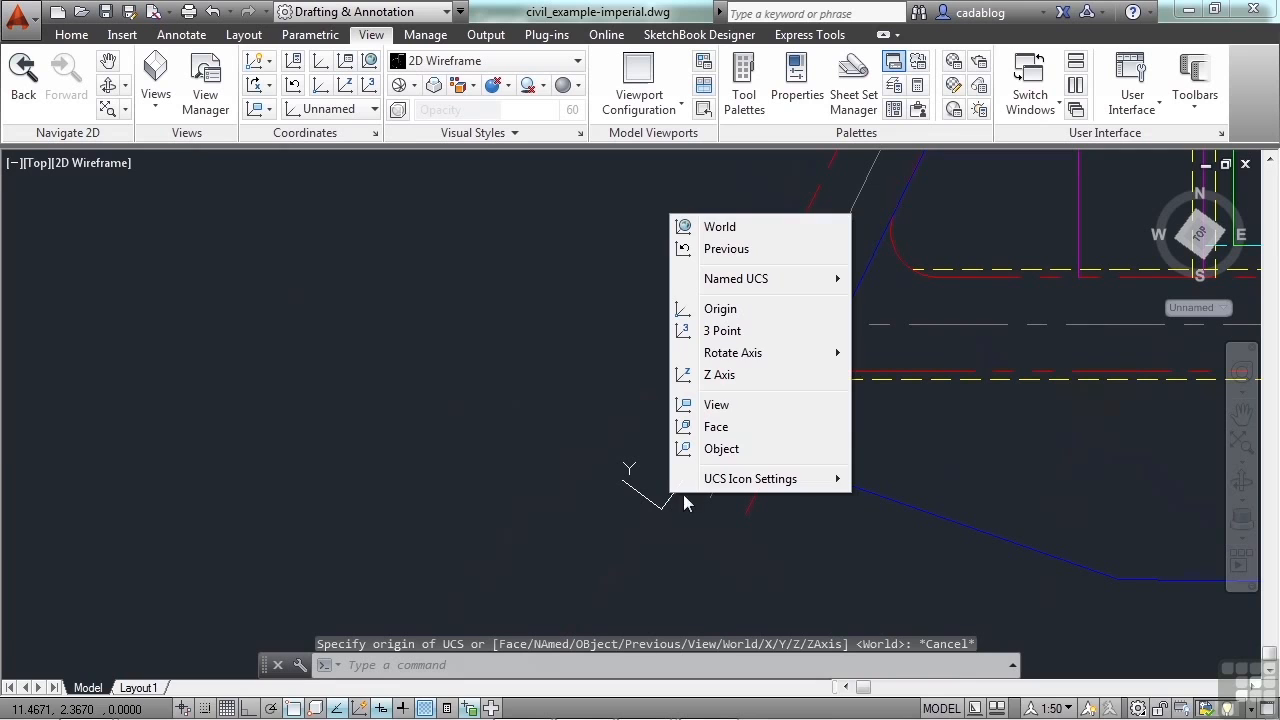
{"action": "mouse_move", "coordinate": [790, 279]}
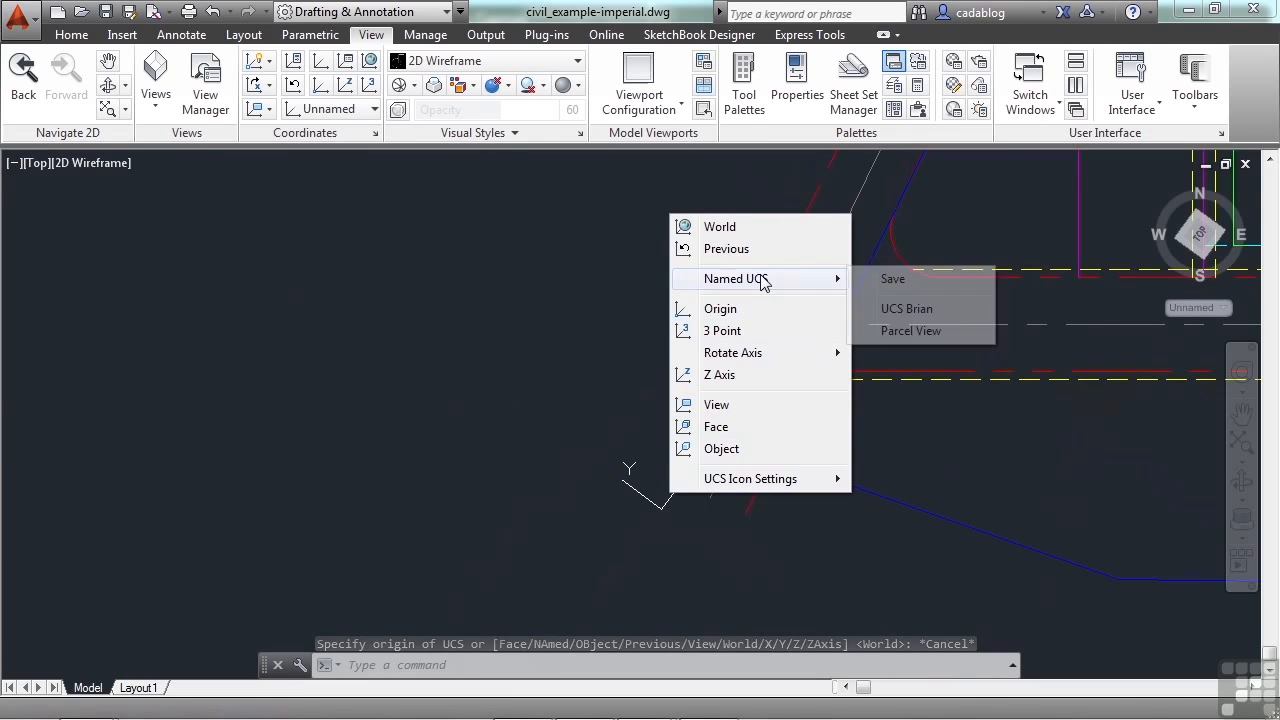
{"action": "left_click", "coordinate": [905, 280]}
{"action": "type", "text": "45"}
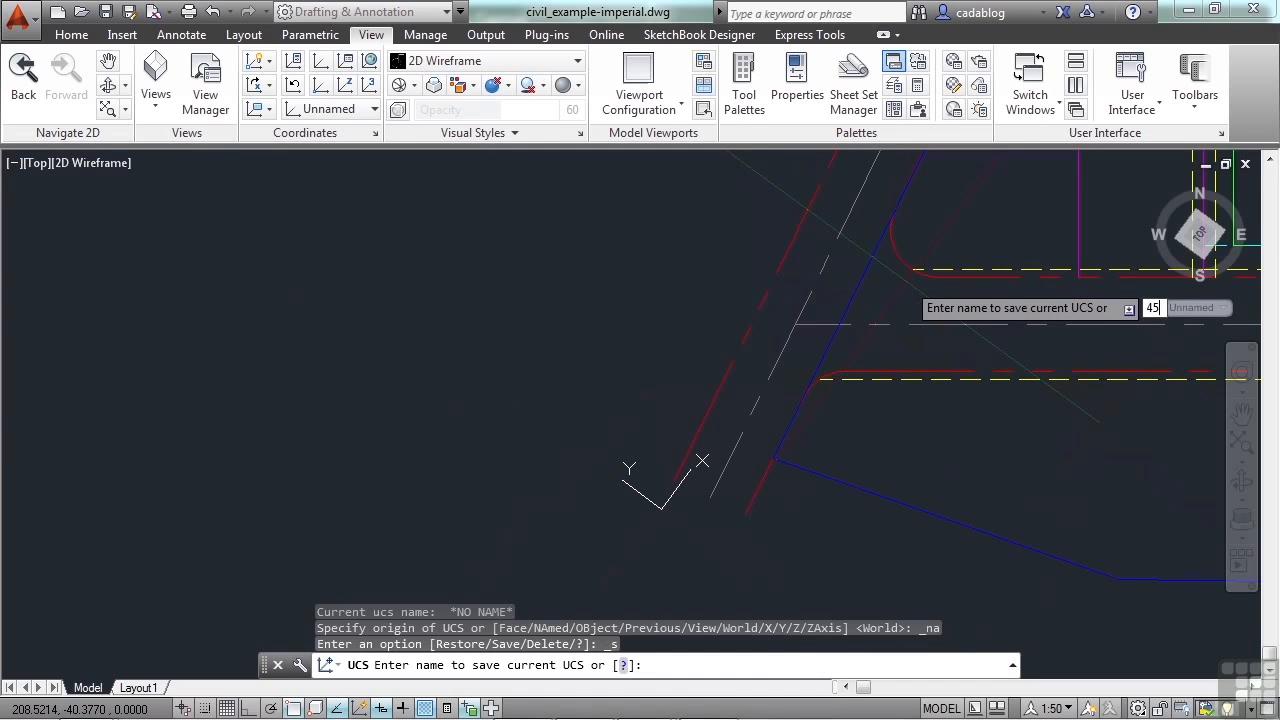
{"action": "type", "text": " degrees"}
{"action": "key", "text": "Return"}
Turn Ortho on and draw a closed four-line rectangle aligned with the 45 degrees UCS, in the empty area west of the road
{"action": "scroll", "coordinate": [526, 419], "scroll_direction": "down", "scroll_amount": 3}
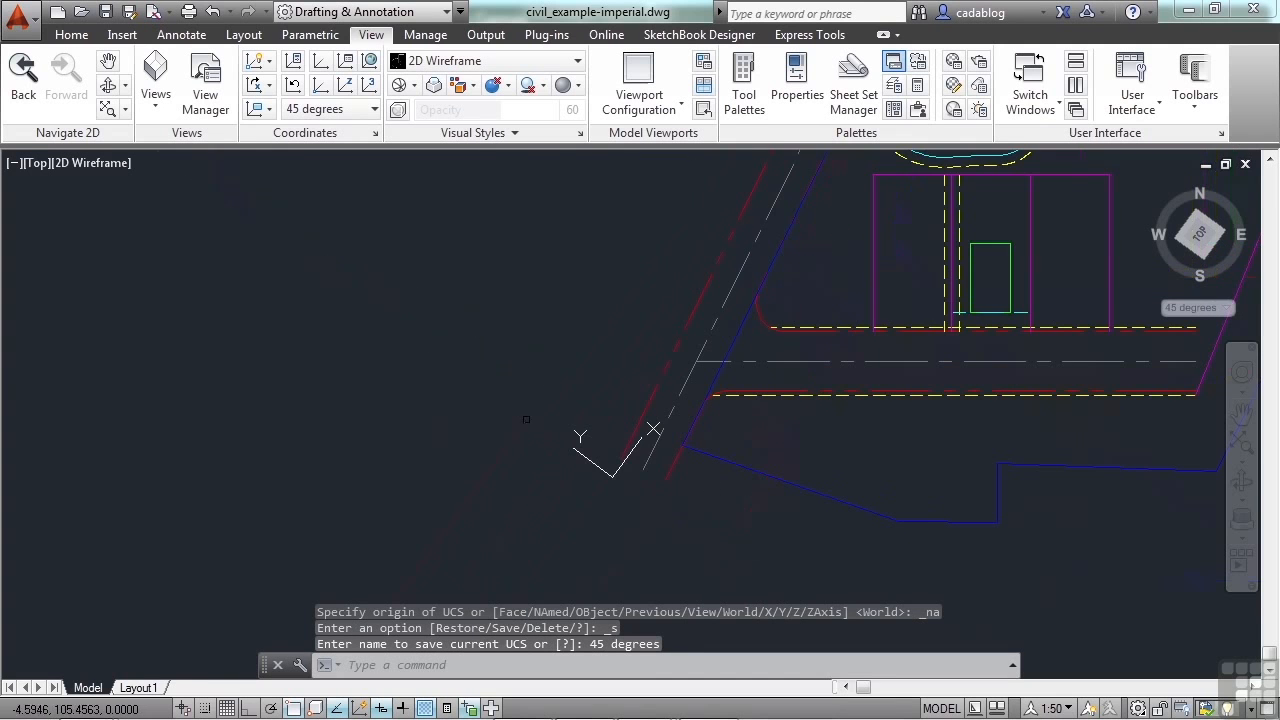
{"action": "key", "text": "F8"}
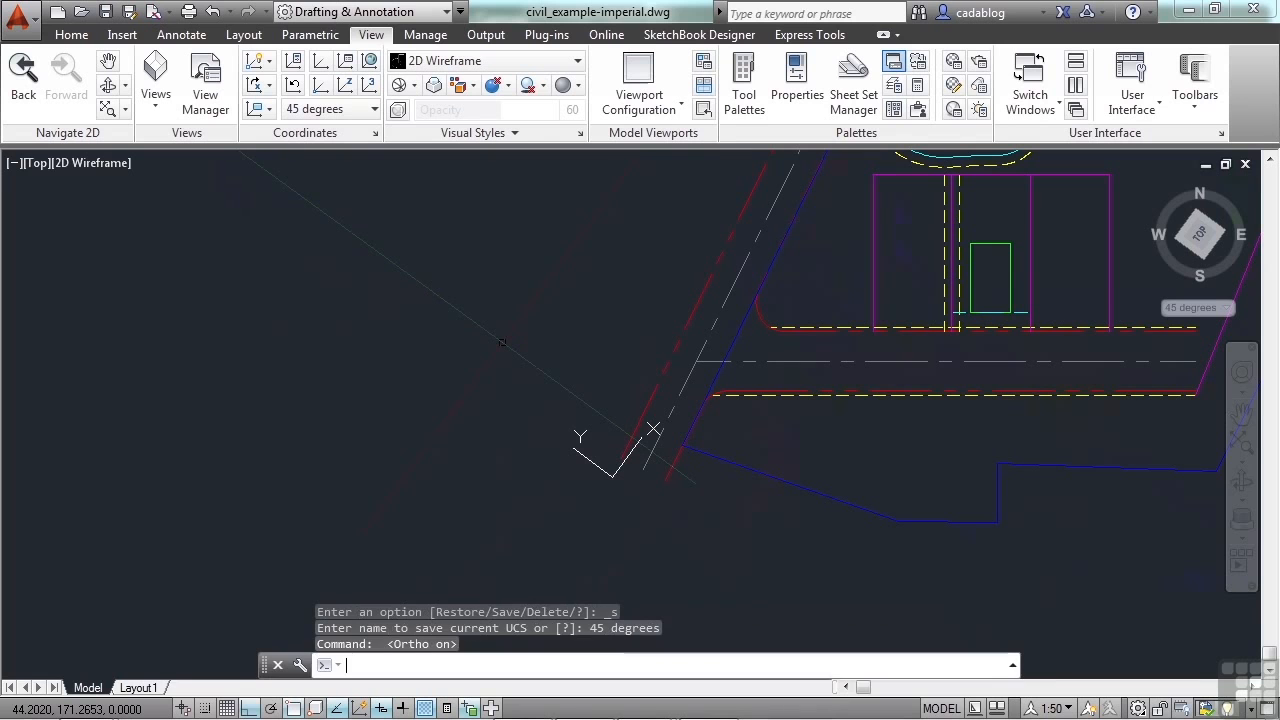
{"action": "type", "text": "l"}
{"action": "key", "text": "Return"}
{"action": "left_click", "coordinate": [425, 369]}
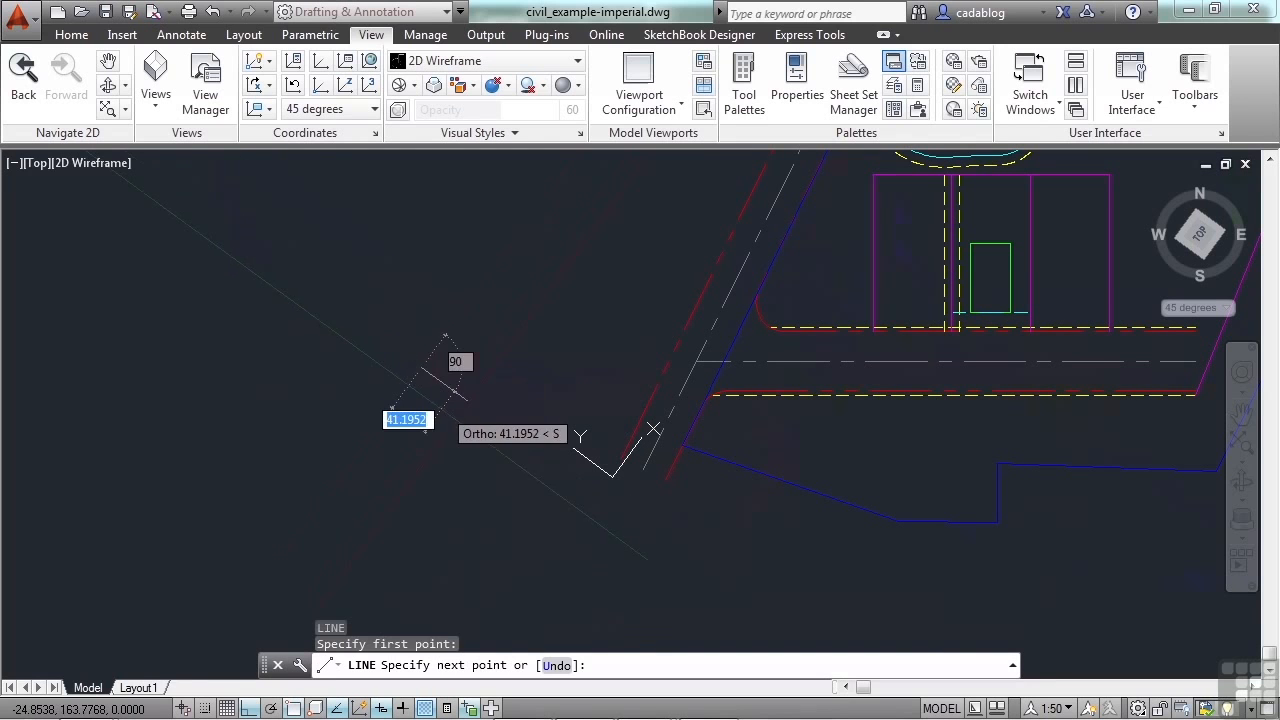
{"action": "left_click", "coordinate": [468, 401]}
{"action": "left_click", "coordinate": [512, 344]}
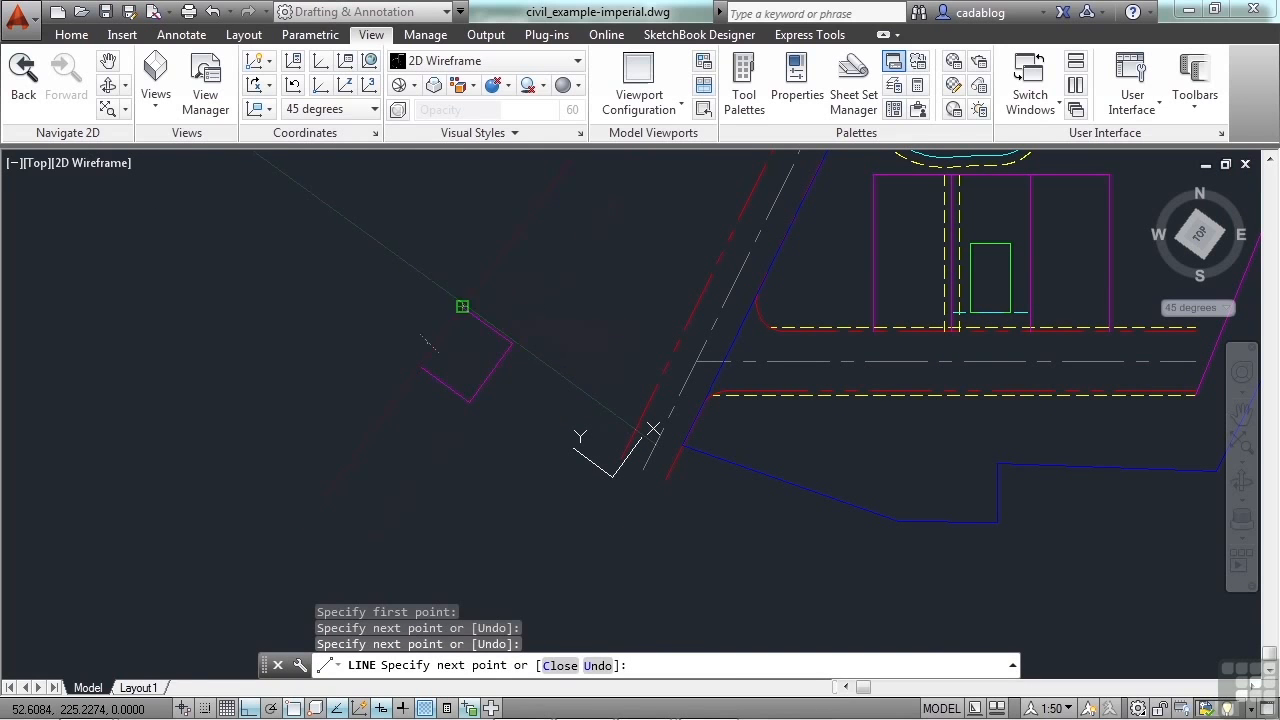
{"action": "left_click", "coordinate": [475, 317]}
{"action": "left_click", "coordinate": [421, 368]}
{"action": "key", "text": "Return"}
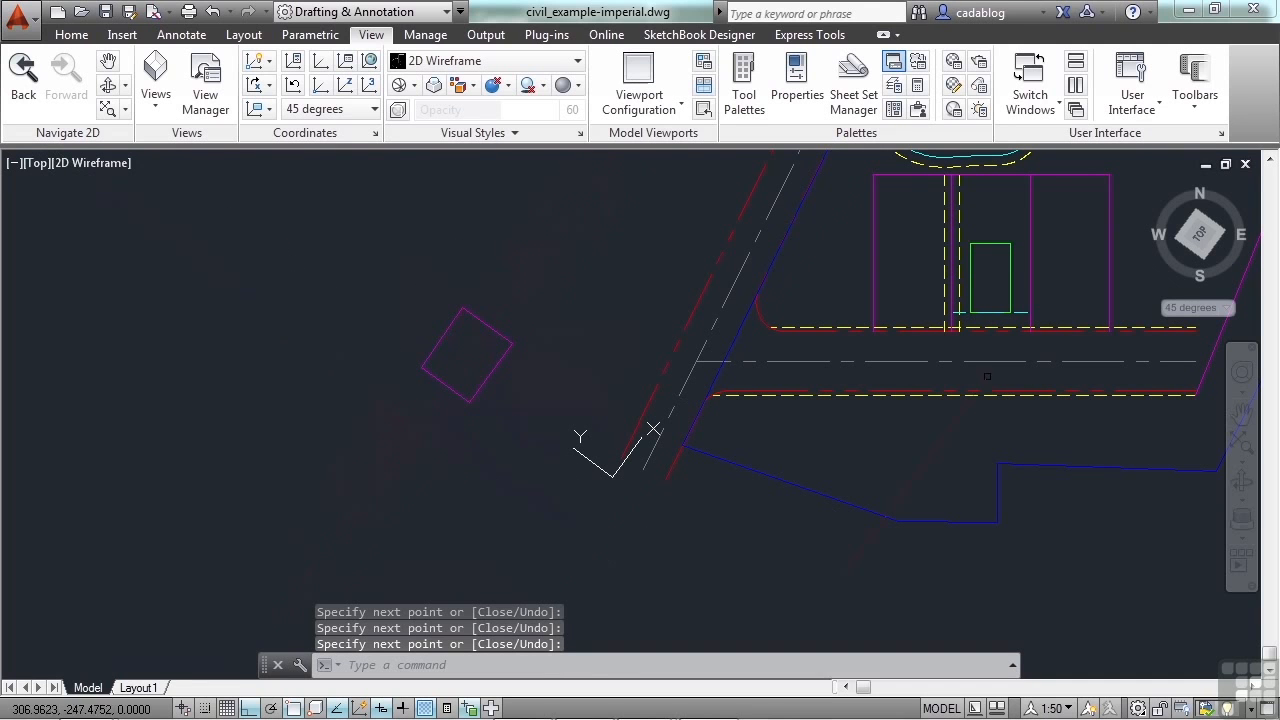
Restore WCS and draw a short vertical line straight down from the tilted rectangle's lowest corner
{"action": "left_click", "coordinate": [1190, 307]}
{"action": "left_click", "coordinate": [1172, 327]}
{"action": "type", "text": "l"}
{"action": "key", "text": "Return"}
{"action": "left_click", "coordinate": [467, 404]}
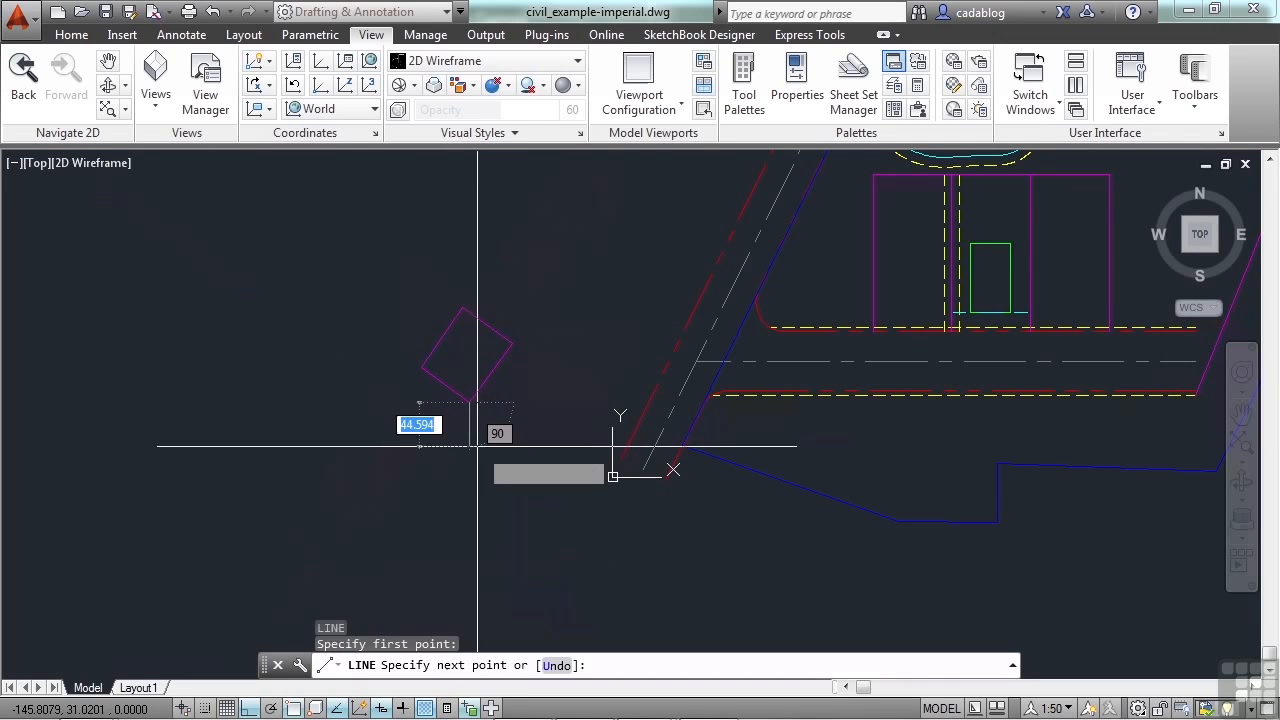
{"action": "left_click", "coordinate": [477, 455]}
{"action": "key", "text": "Return"}
Copy the tilted rectangle straight down from its lowest corner to the lower end of the short vertical line
{"action": "type", "text": "co"}
{"action": "key", "text": "Return"}
{"action": "left_click", "coordinate": [522, 322]}
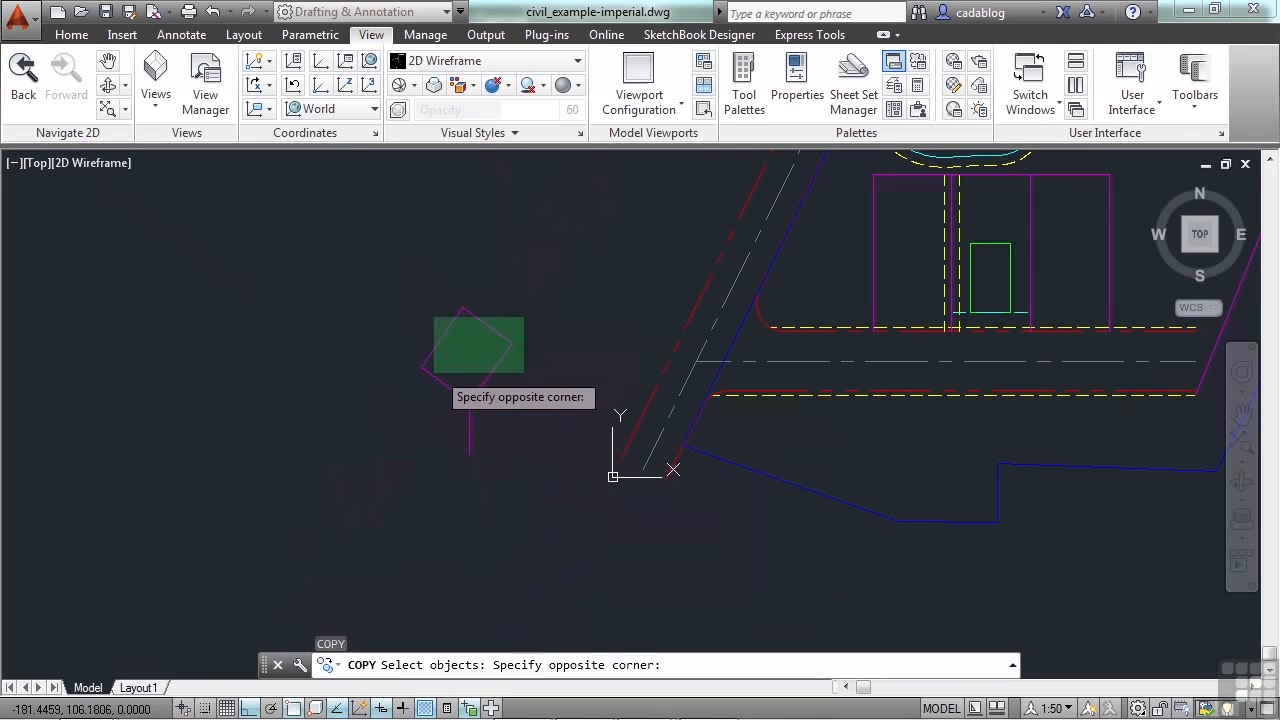
{"action": "left_click", "coordinate": [432, 376]}
{"action": "key", "text": "Return"}
{"action": "left_click", "coordinate": [470, 403]}
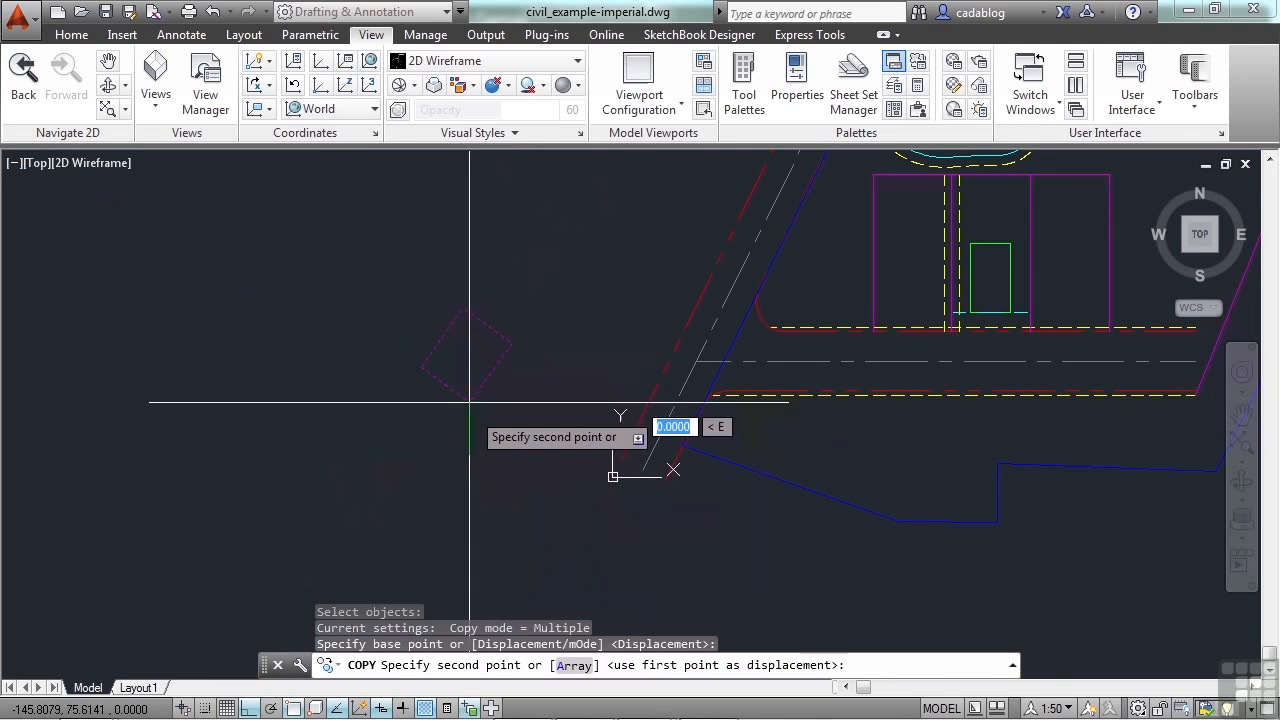
{"action": "left_click", "coordinate": [470, 455]}
{"action": "key", "text": "Return"}
Draw vertical lines joining the rightmost corners and the leftmost corners of the original and copied rectangles
{"action": "type", "text": "l"}
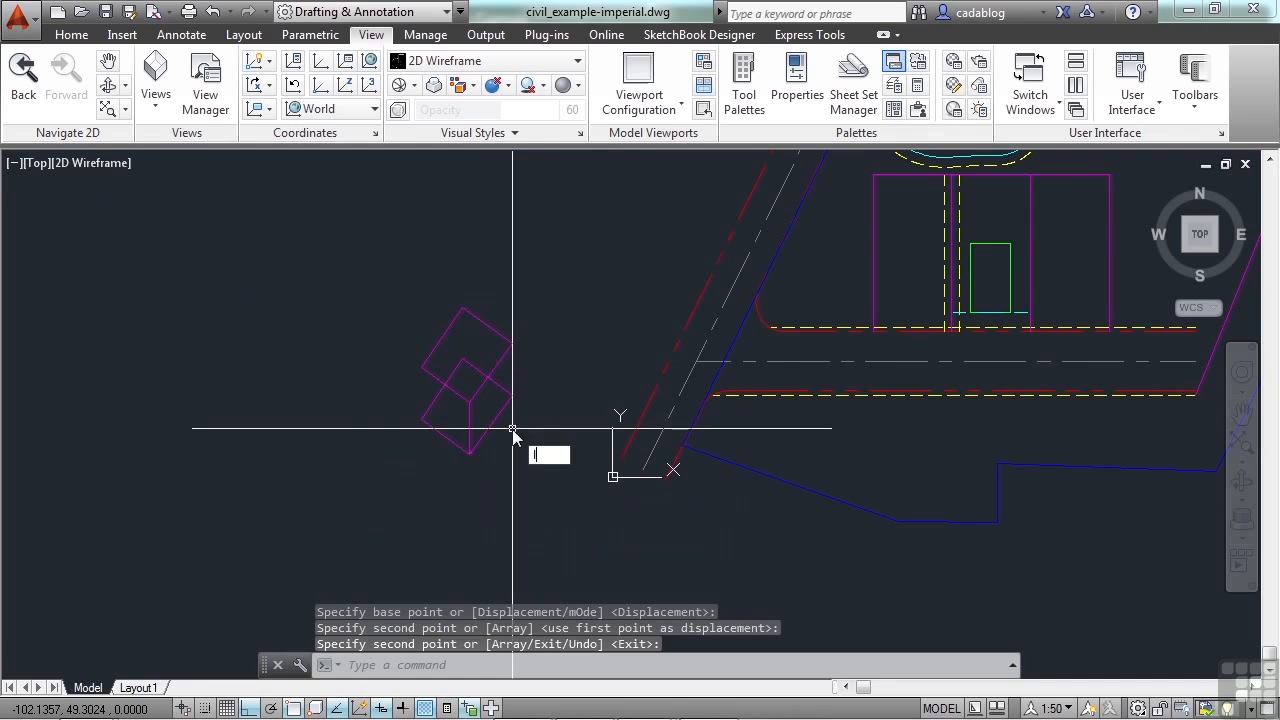
{"action": "key", "text": "Return"}
{"action": "left_click", "coordinate": [512, 344]}
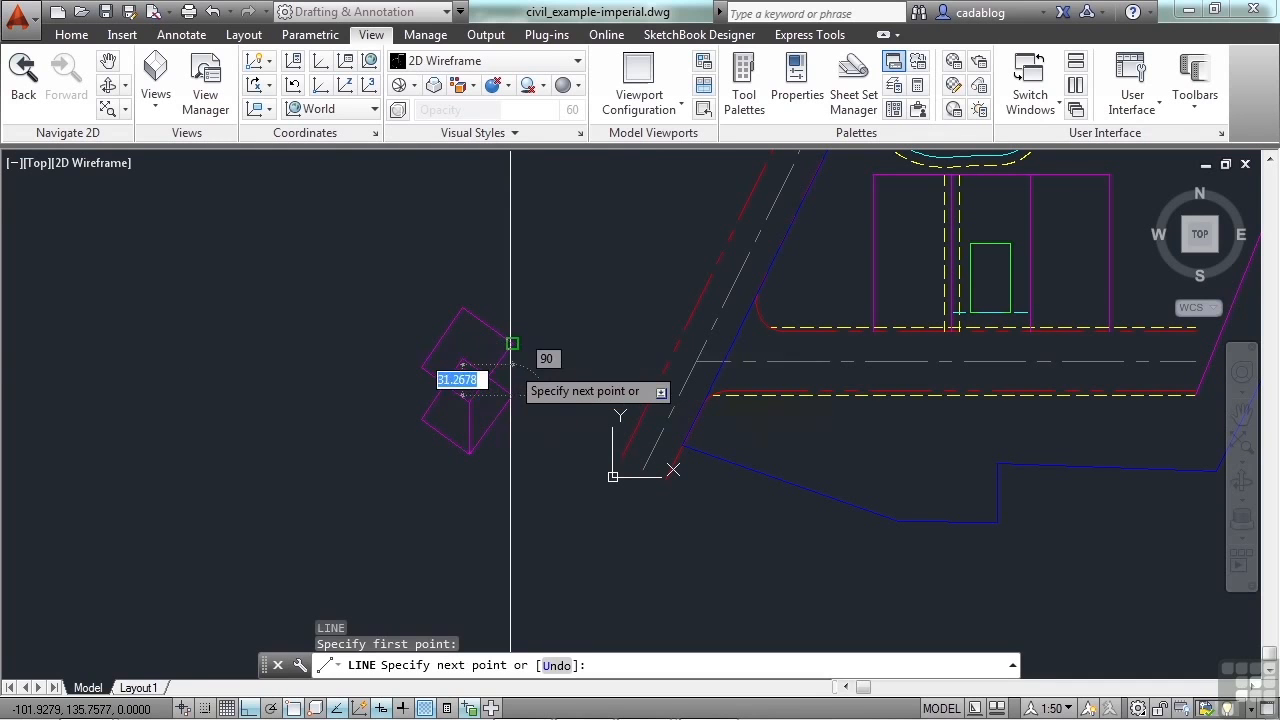
{"action": "key", "text": "Return"}
{"action": "key", "text": "Return"}
{"action": "left_click", "coordinate": [421, 367]}
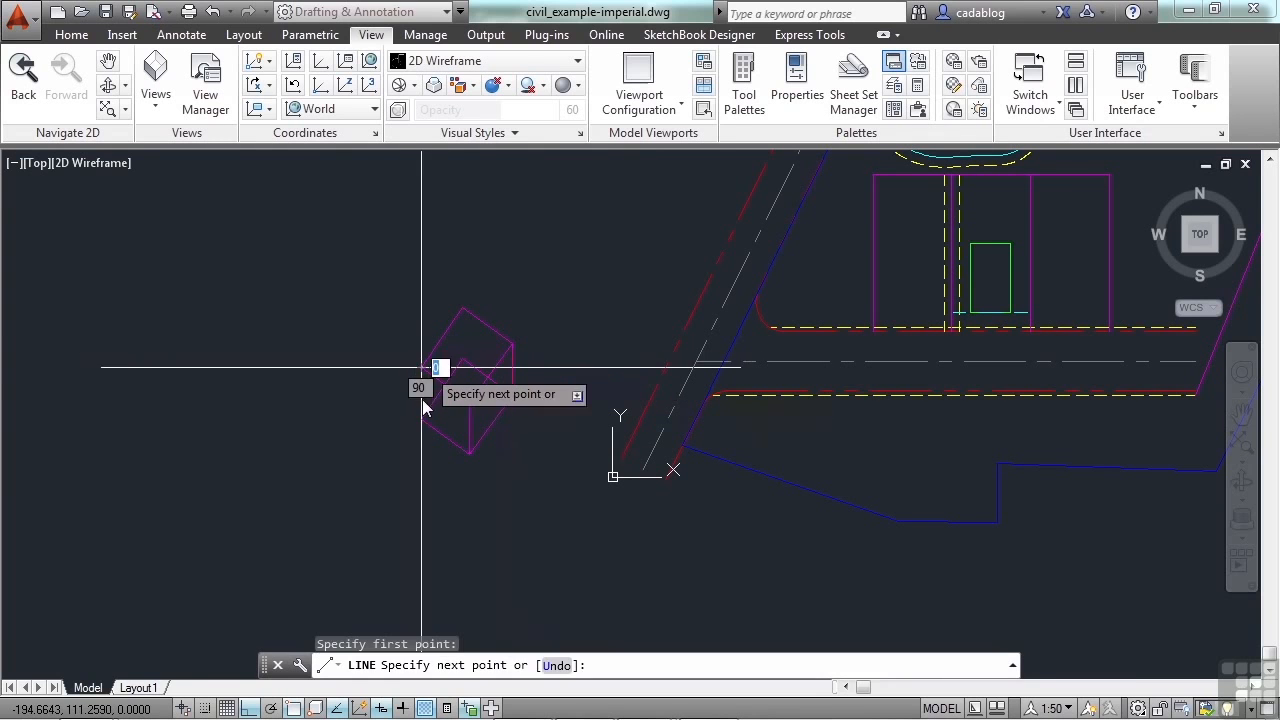
{"action": "left_click", "coordinate": [421, 415]}
{"action": "key", "text": "Return"}
{"action": "key", "text": "Return"}
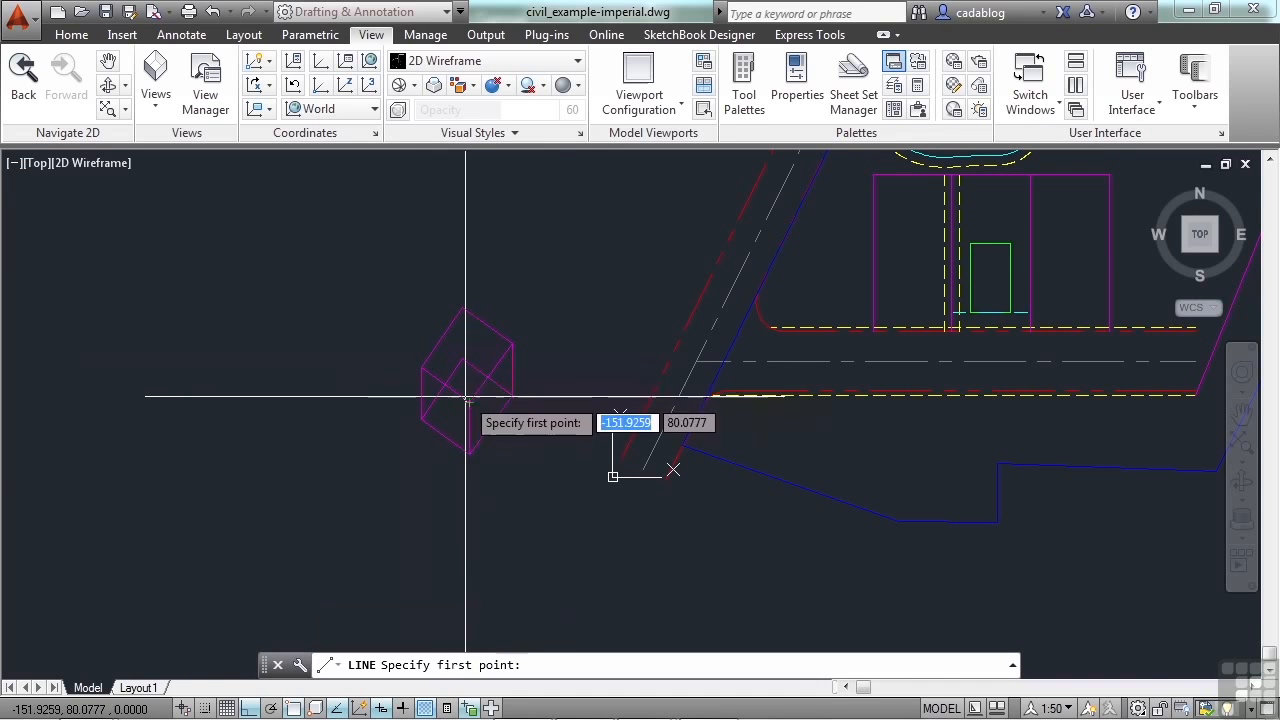
{"action": "left_click", "coordinate": [469, 398]}
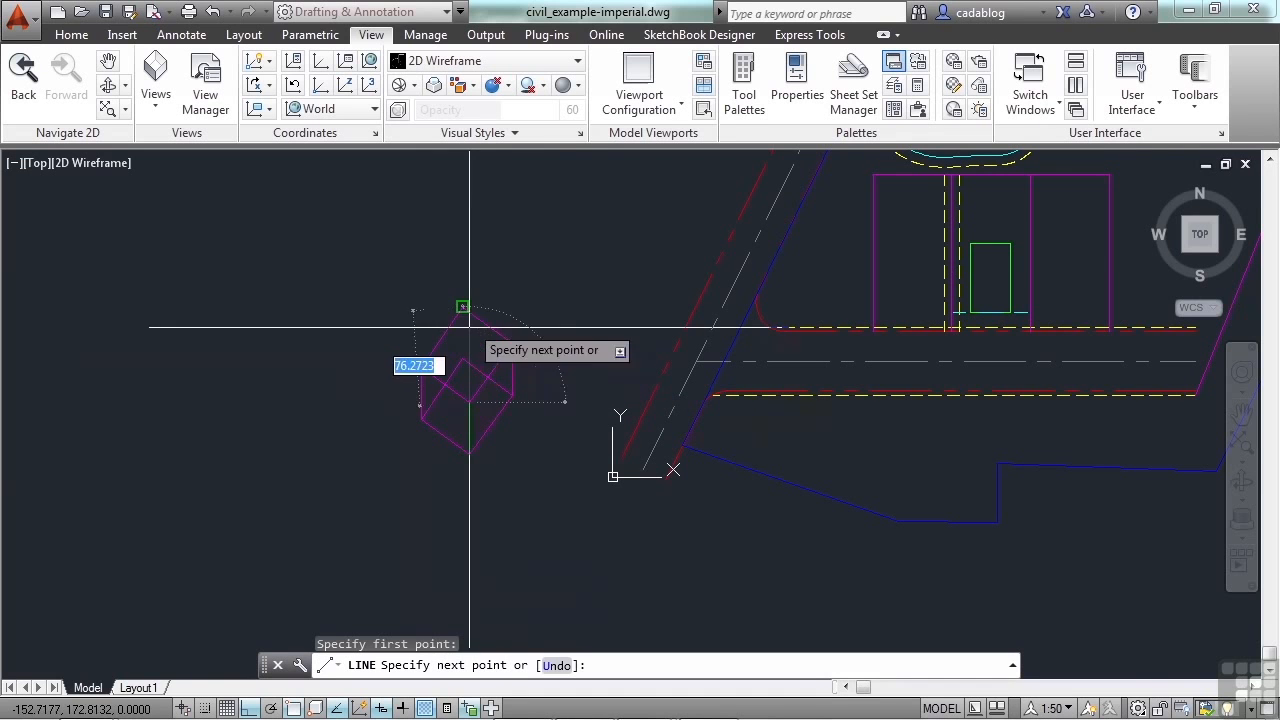
{"action": "key", "text": "Escape"}
Draw a vertical line from the copied rectangle's topmost corner to the original rectangle's topmost corner
{"action": "key", "text": "Return"}
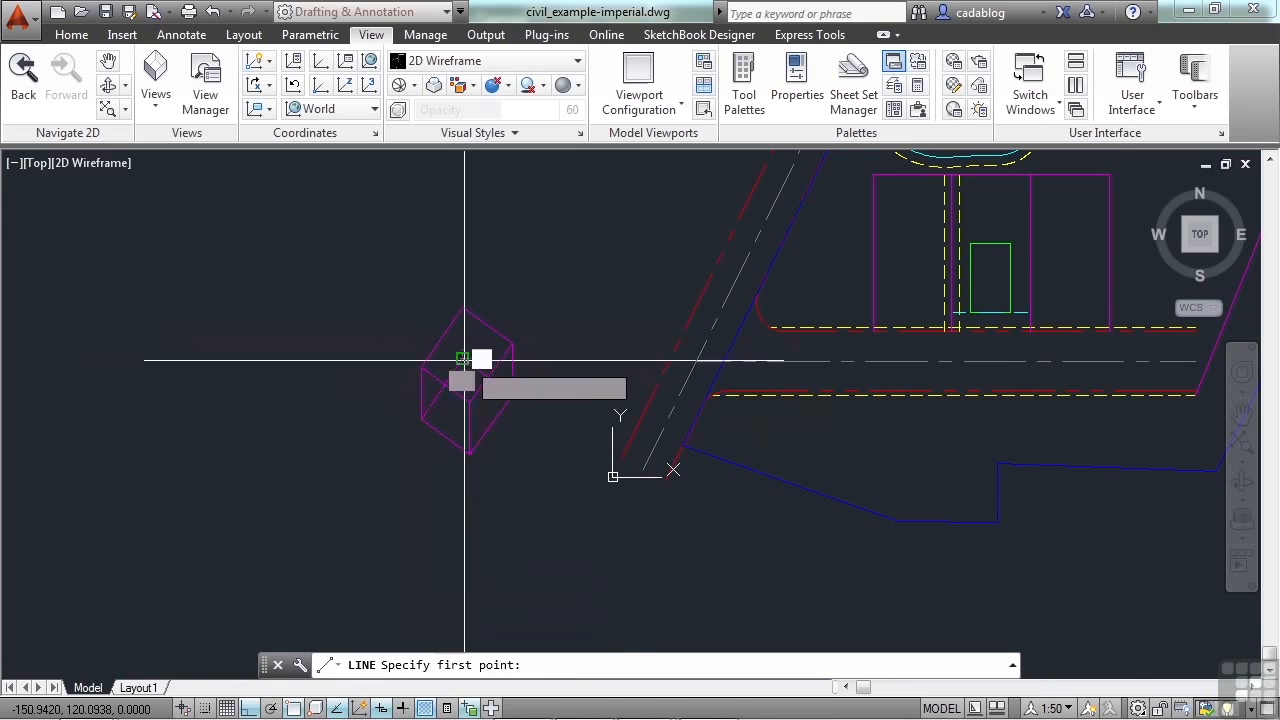
{"action": "left_click", "coordinate": [462, 358]}
{"action": "left_click", "coordinate": [463, 310]}
{"action": "key", "text": "Return"}
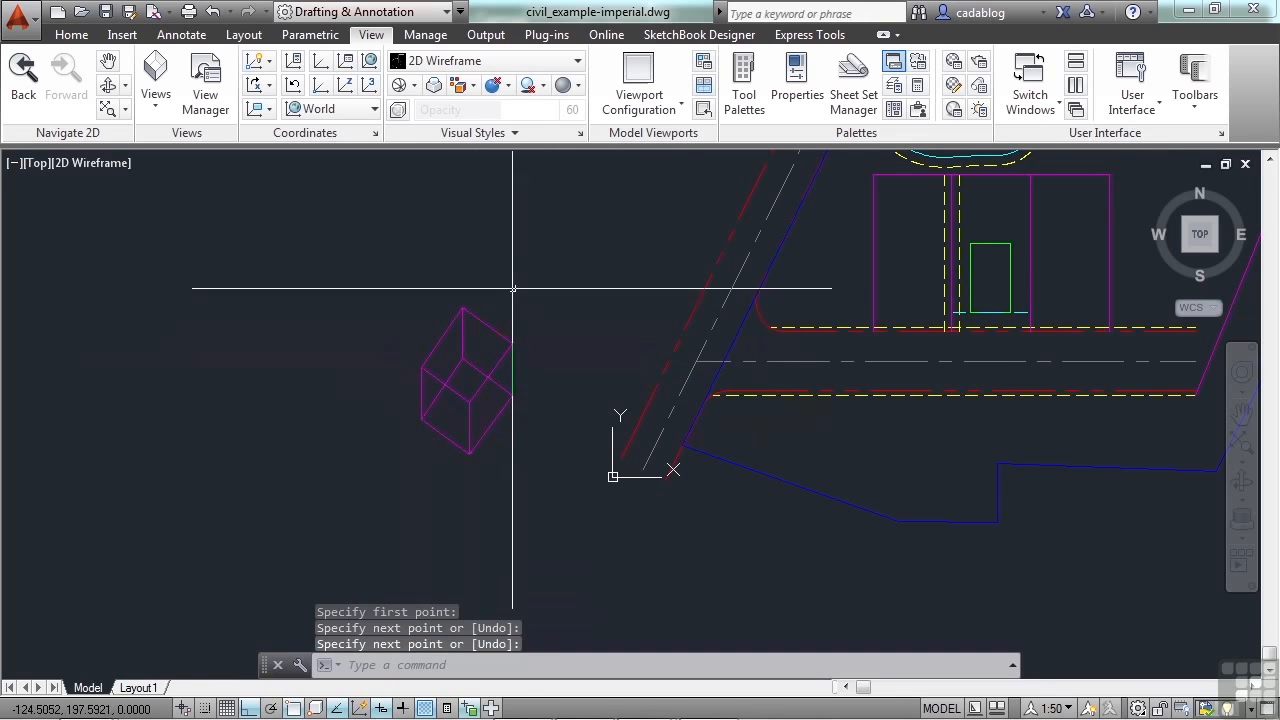